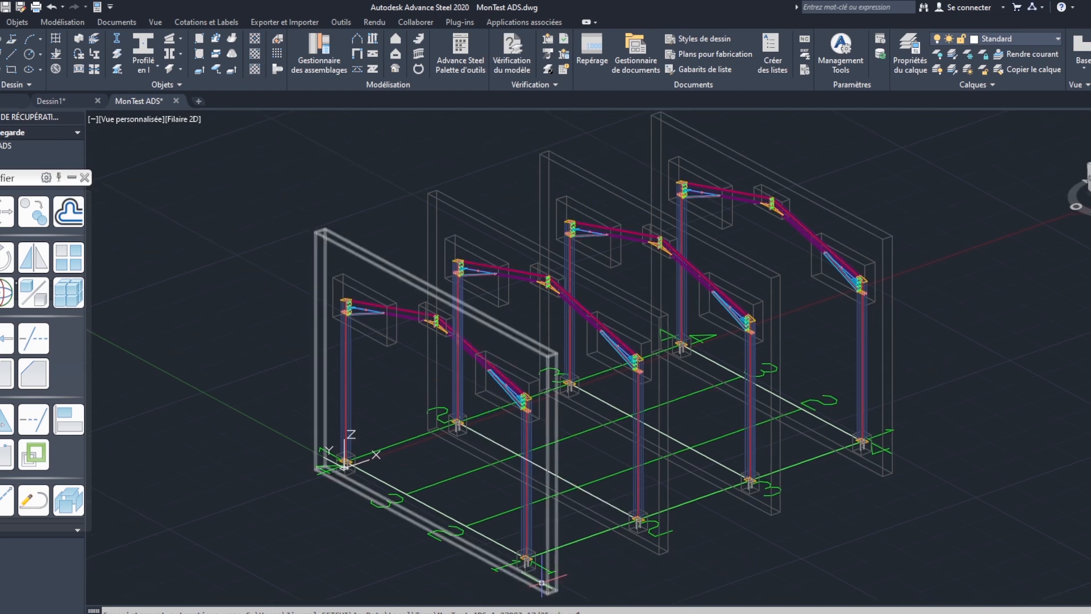
# - Open the properties of the base plate connection at the foot of the front corner column
pyautogui.scroll(5, 518, 572)
pyautogui.scroll(5, 519, 572)
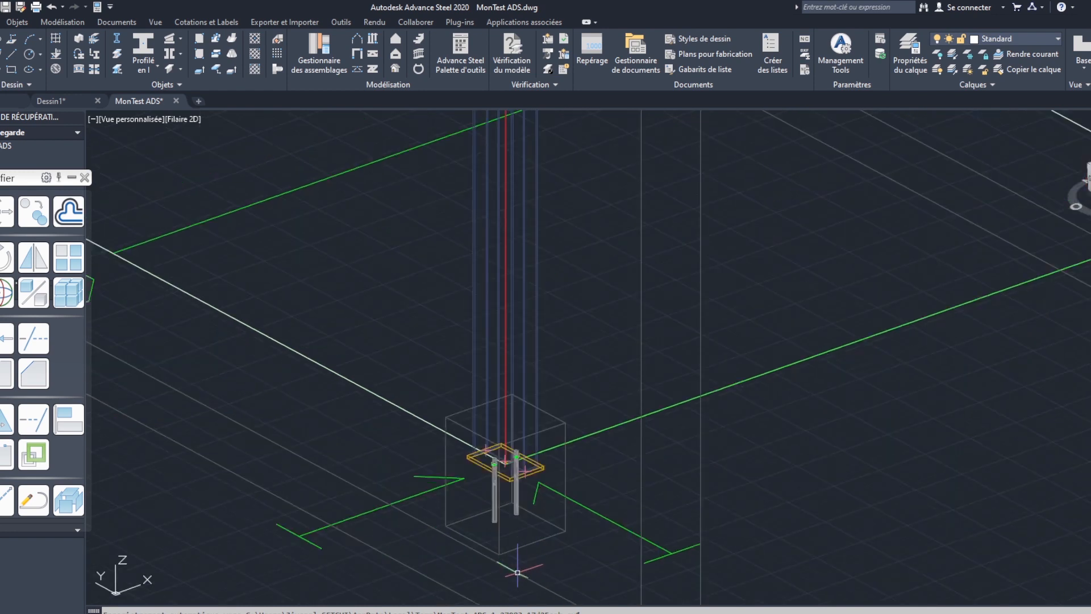
pyautogui.scroll(-8, 529, 503)
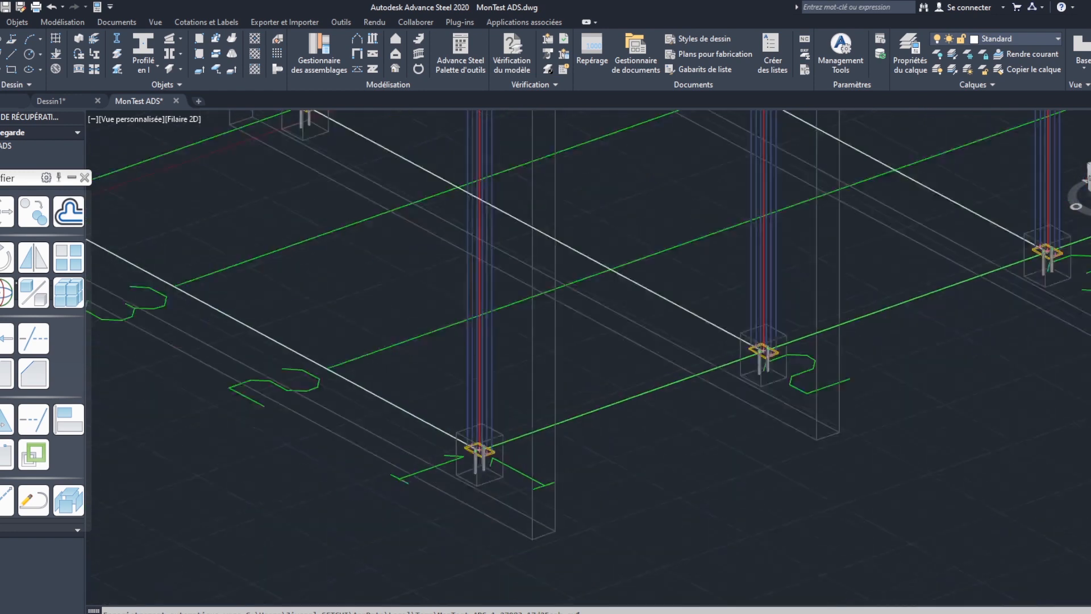
pyautogui.scroll(6, 400, 404)
pyautogui.scroll(-5, 495, 379)
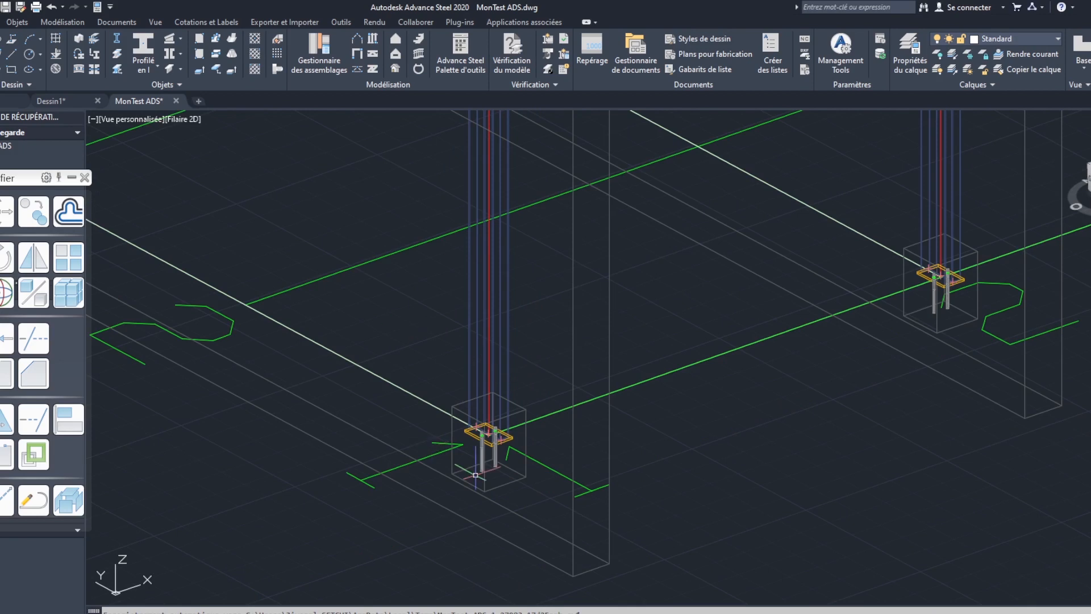
pyautogui.moveTo(541, 381); pyautogui.dragTo(558, 539, button='middle')
pyautogui.scroll(-5, 540, 309)
pyautogui.moveTo(264, 164); pyautogui.dragTo(329, 351, button='middle')
pyautogui.scroll(3, 638, 353)
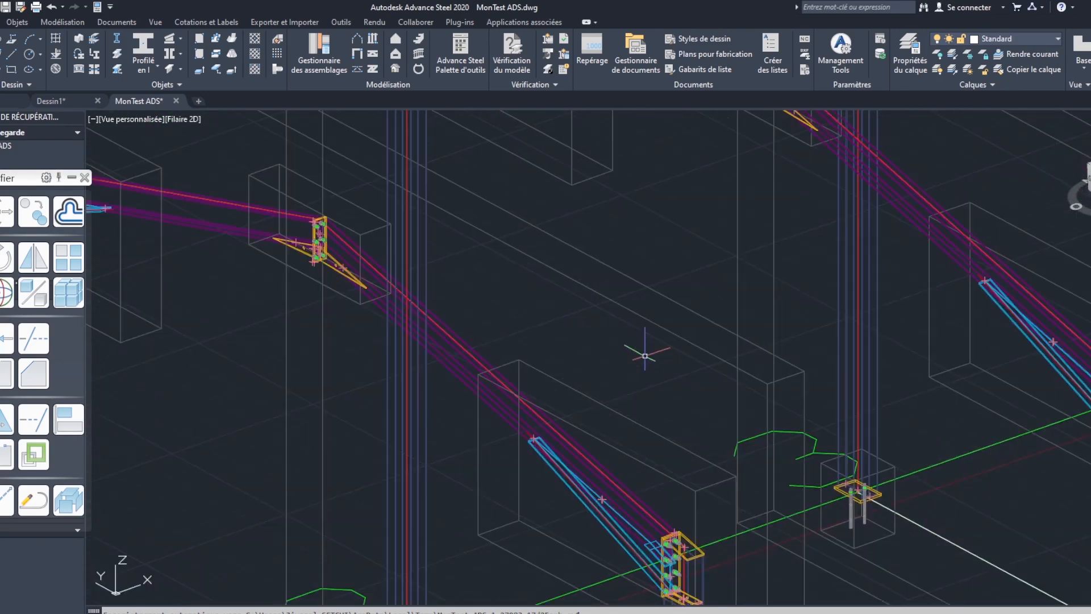
pyautogui.scroll(4, 582, 428)
pyautogui.click(582, 428)
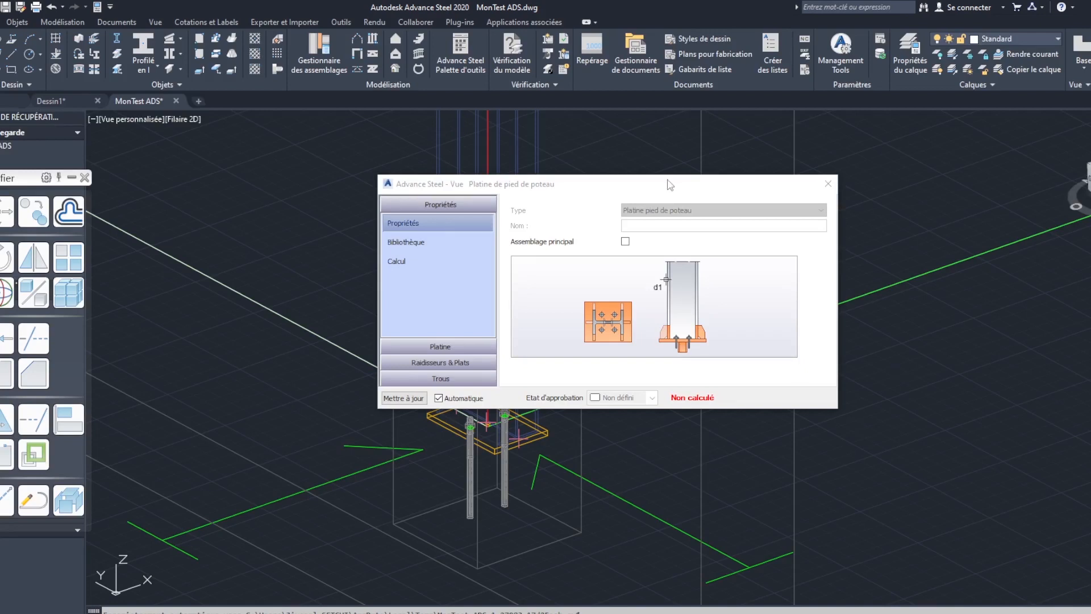
pyautogui.moveTo(666, 184); pyautogui.dragTo(690, 187)
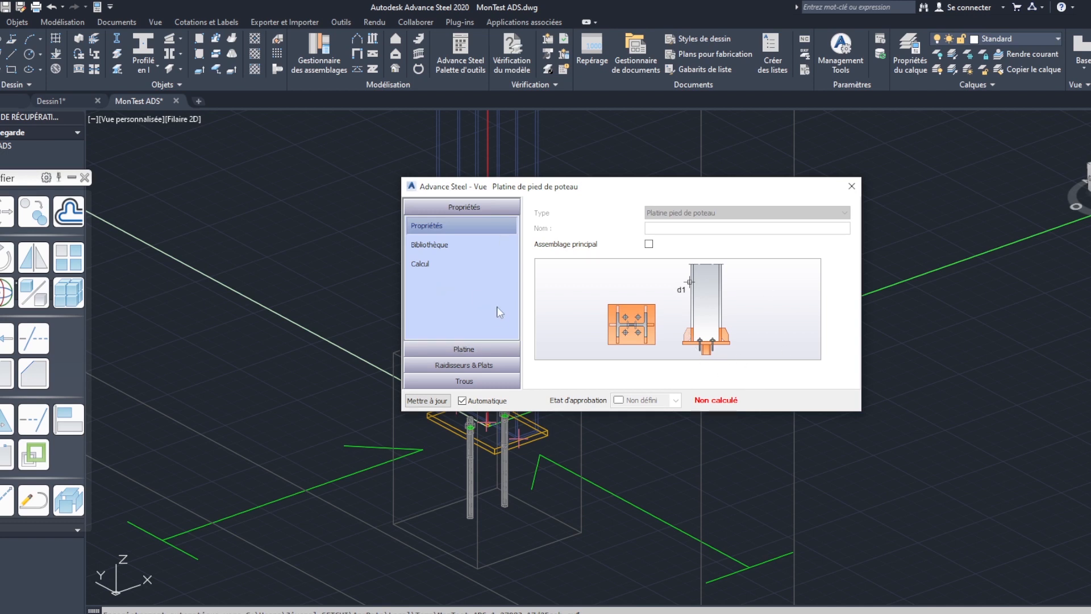
# - Switch the base plate connection to its main assembly (Assemblage principal) and name it "Poteau 1"
pyautogui.click(470, 349)
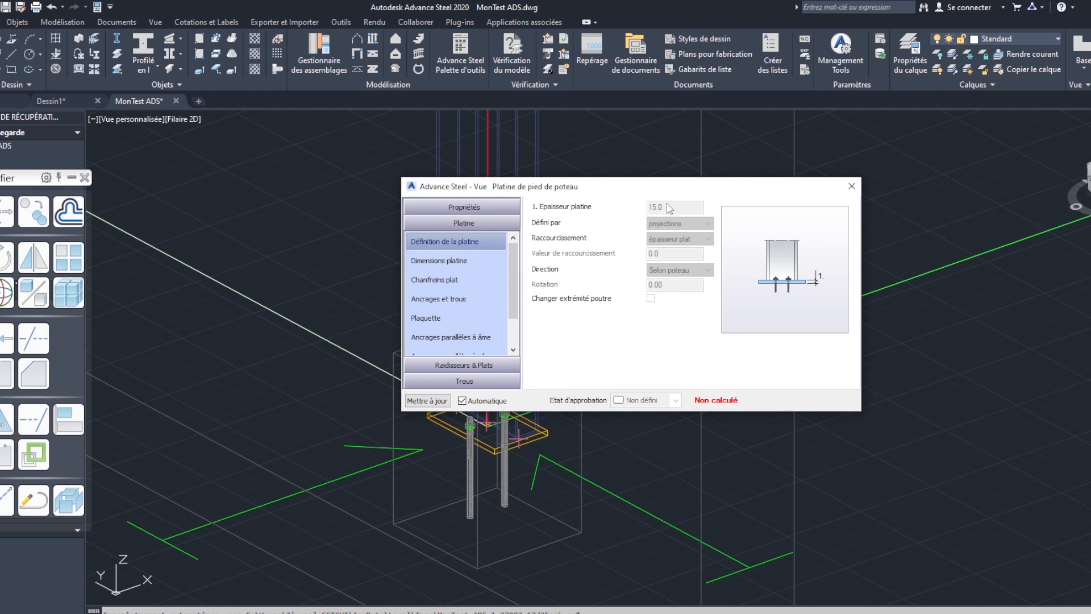
pyautogui.click(472, 207)
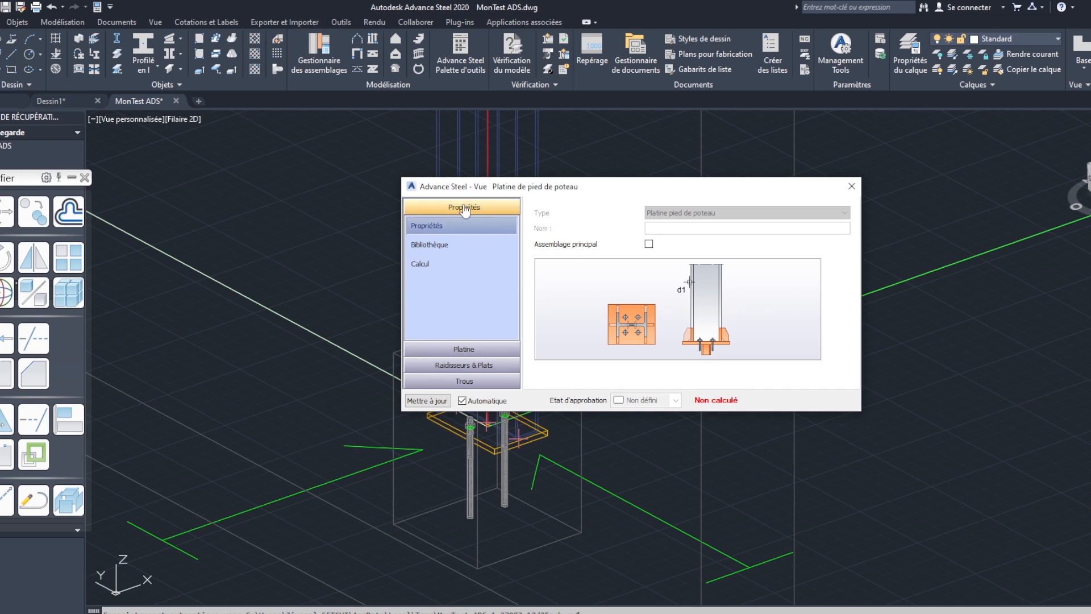
pyautogui.click(648, 245)
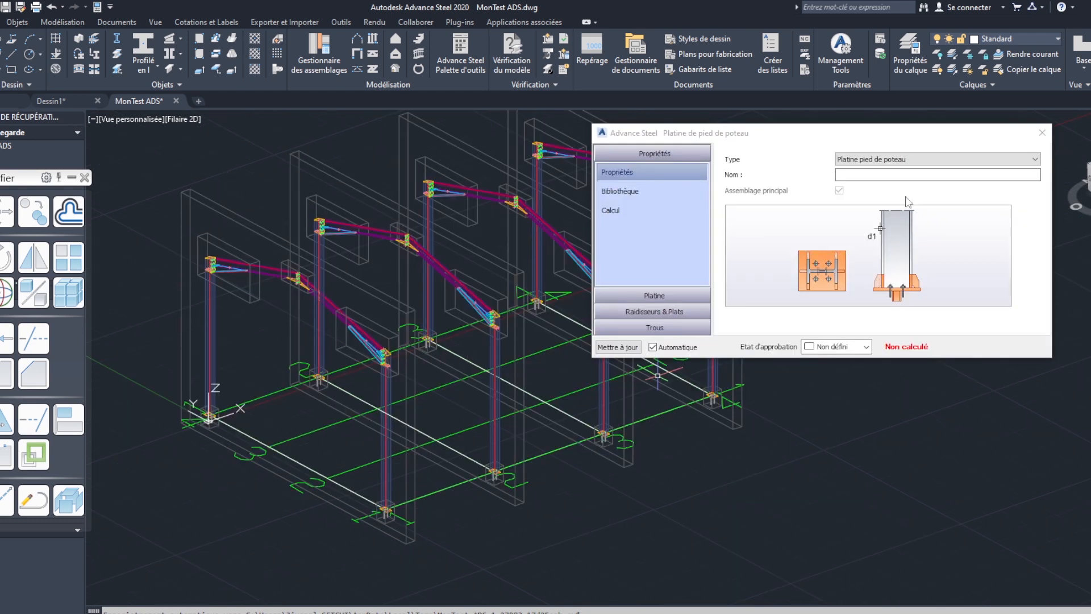
pyautogui.click(879, 174)
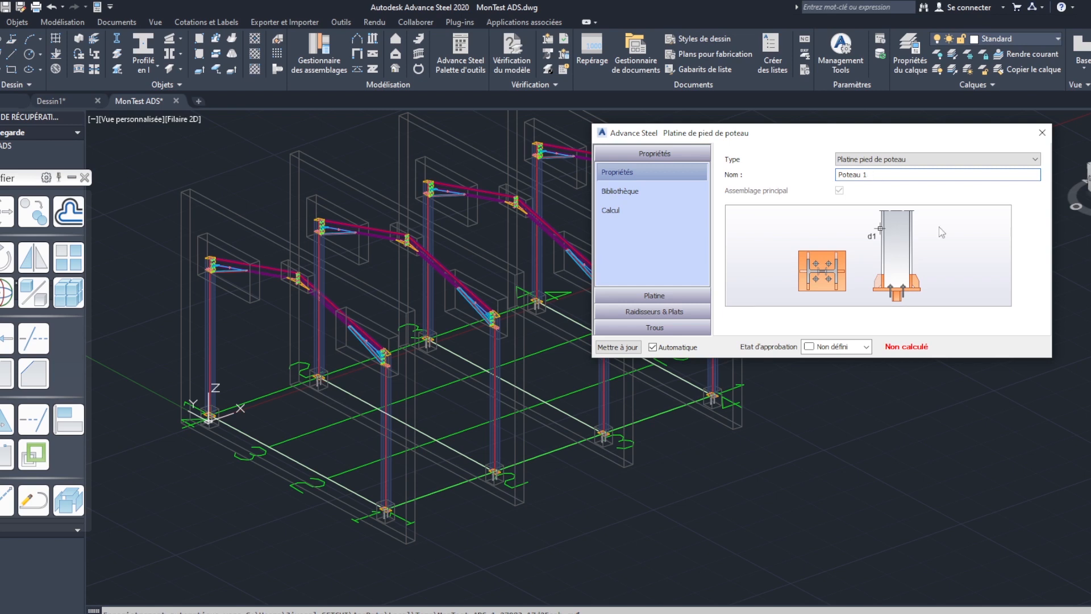
# - Set the base plate thickness (Epaisseur platine) to 20
pyautogui.click(654, 295)
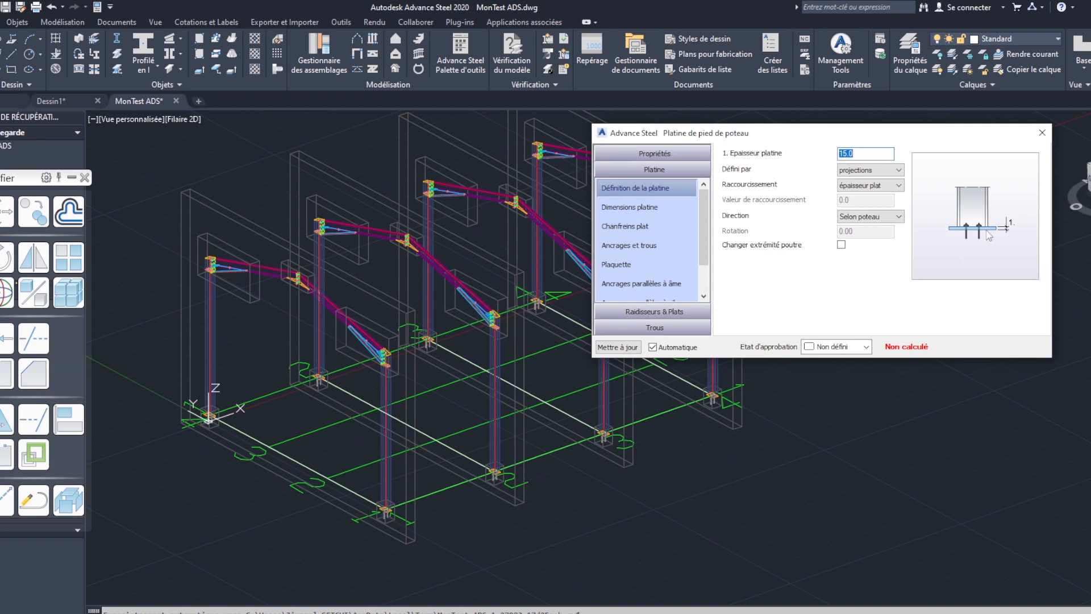
pyautogui.click(865, 154)
pyautogui.write('20')
pyautogui.press('Return')
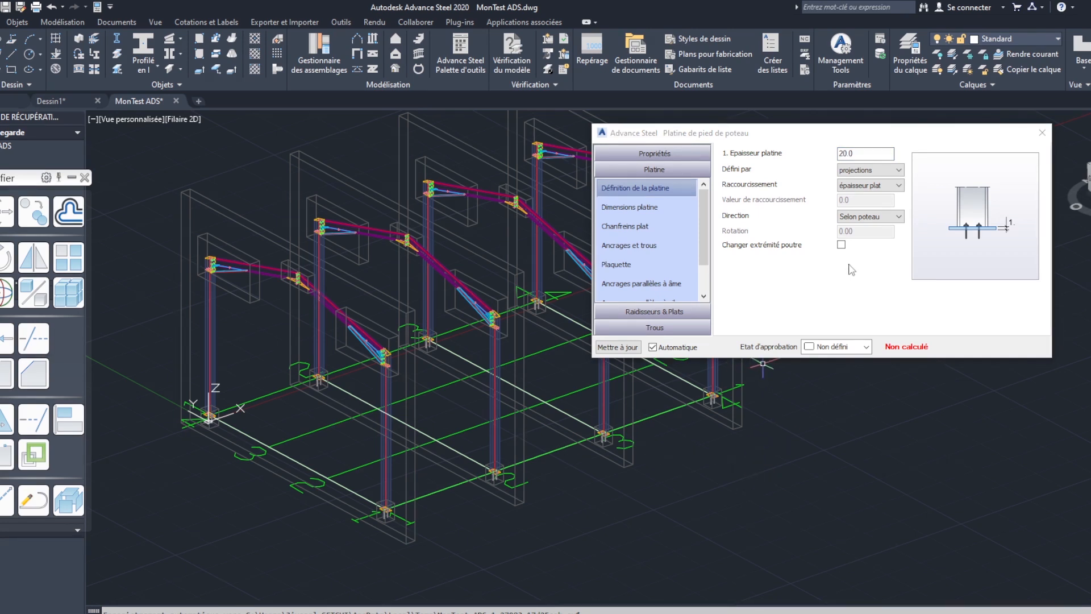
pyautogui.click(868, 155)
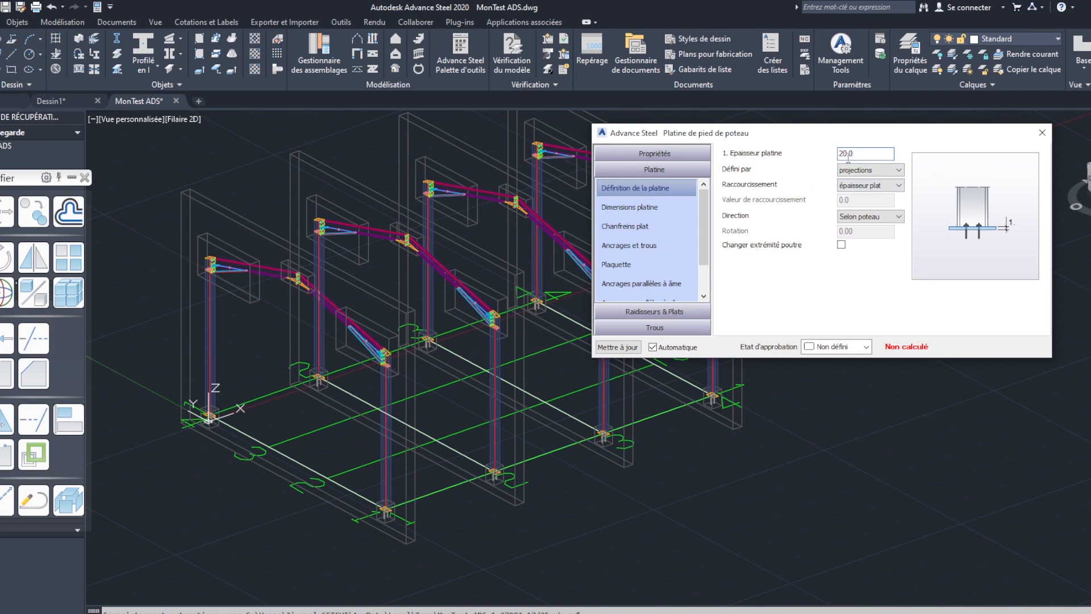
# - Review the options for how the base plate is defined (Défini par), keeping "projections"
pyautogui.click(882, 171)
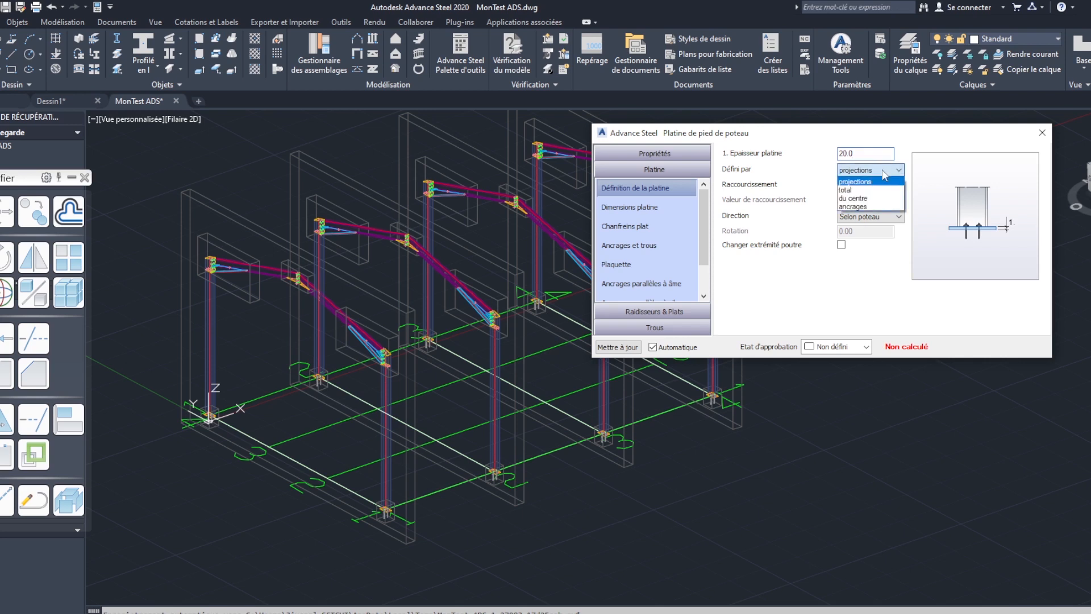
pyautogui.click(875, 281)
pyautogui.click(889, 170)
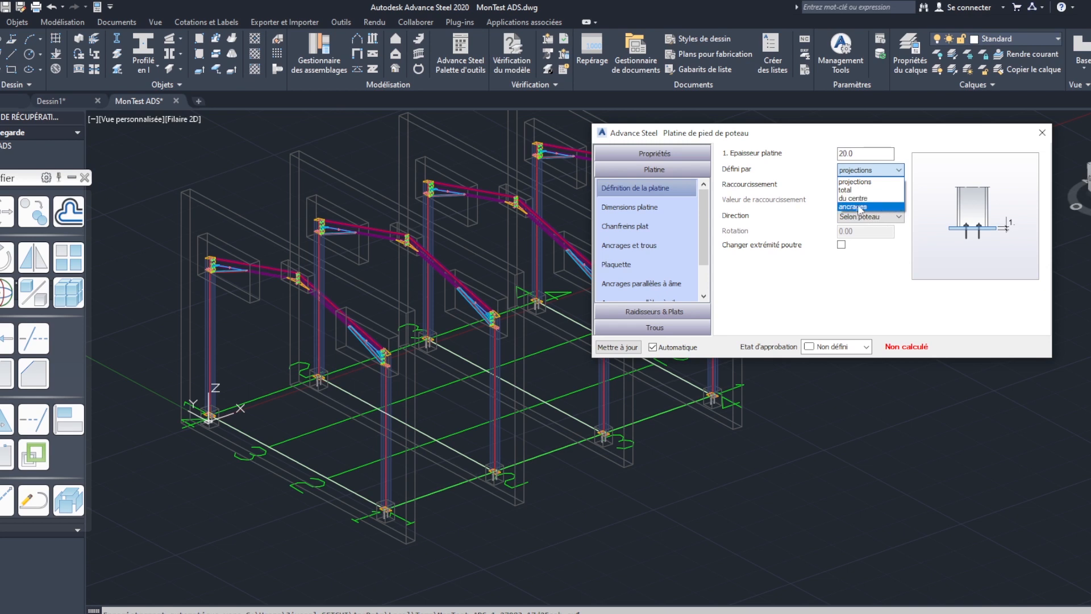
pyautogui.click(882, 165)
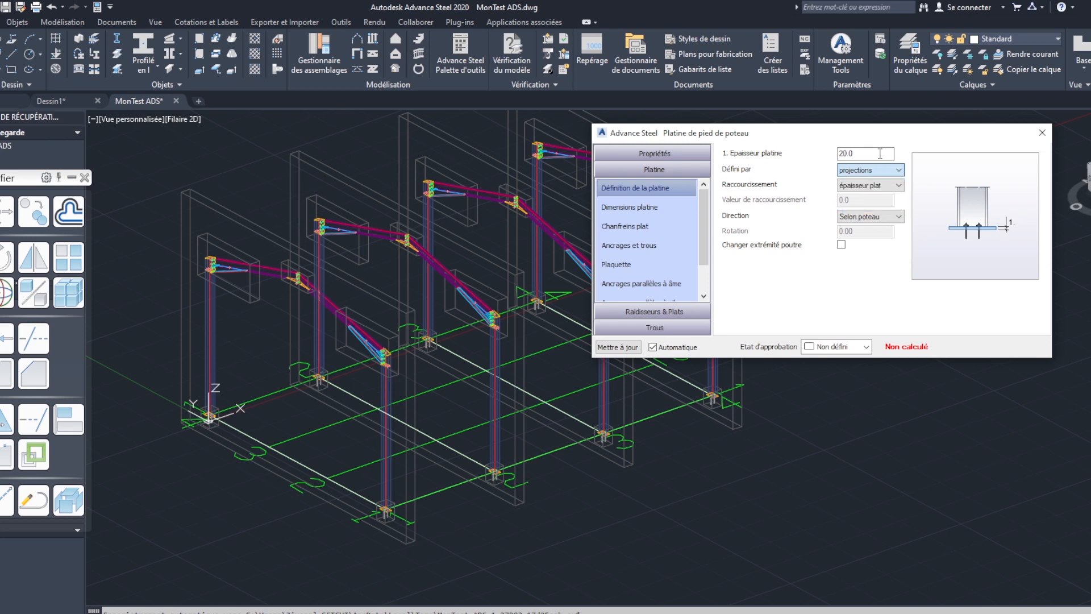
pyautogui.click(871, 170)
pyautogui.click(871, 182)
# - Review the base plate's shortening and direction options, choosing "épaisseur plat" and "Selon poteau"
pyautogui.click(898, 186)
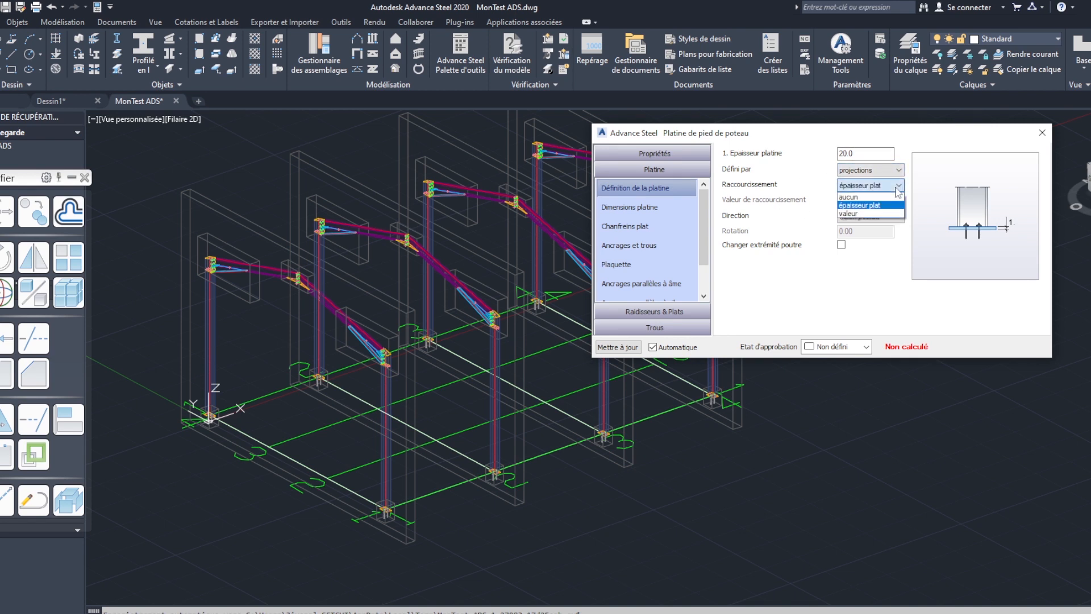
pyautogui.click(766, 186)
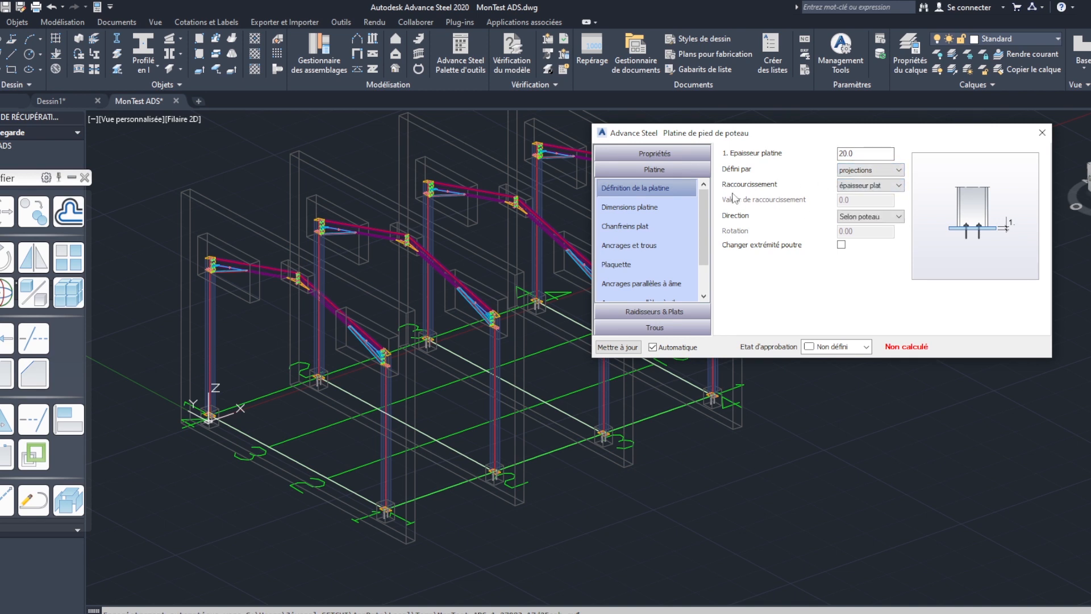
pyautogui.click(896, 187)
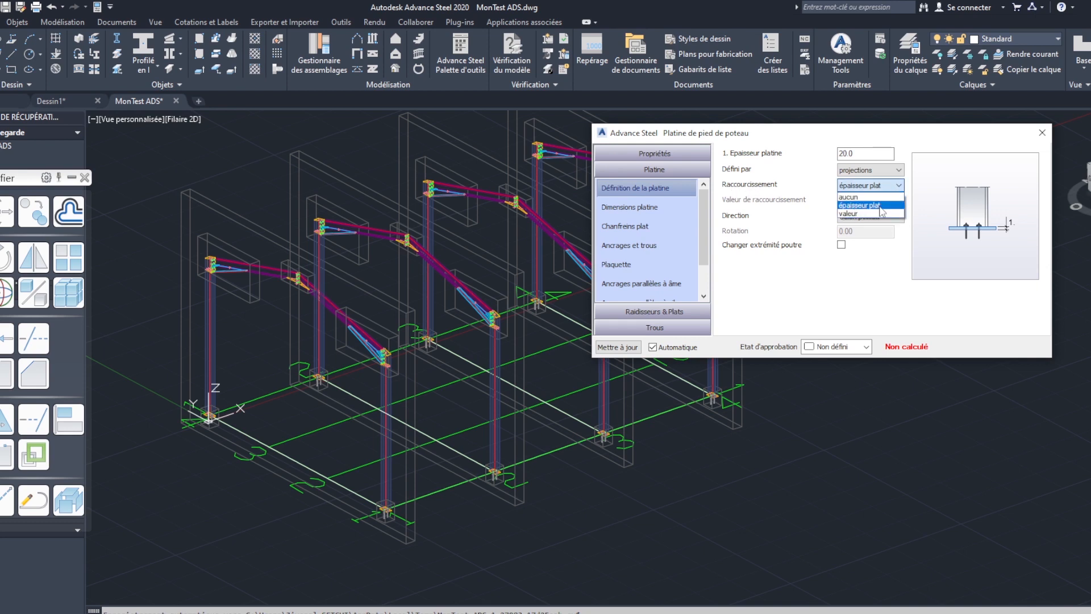
pyautogui.click(882, 205)
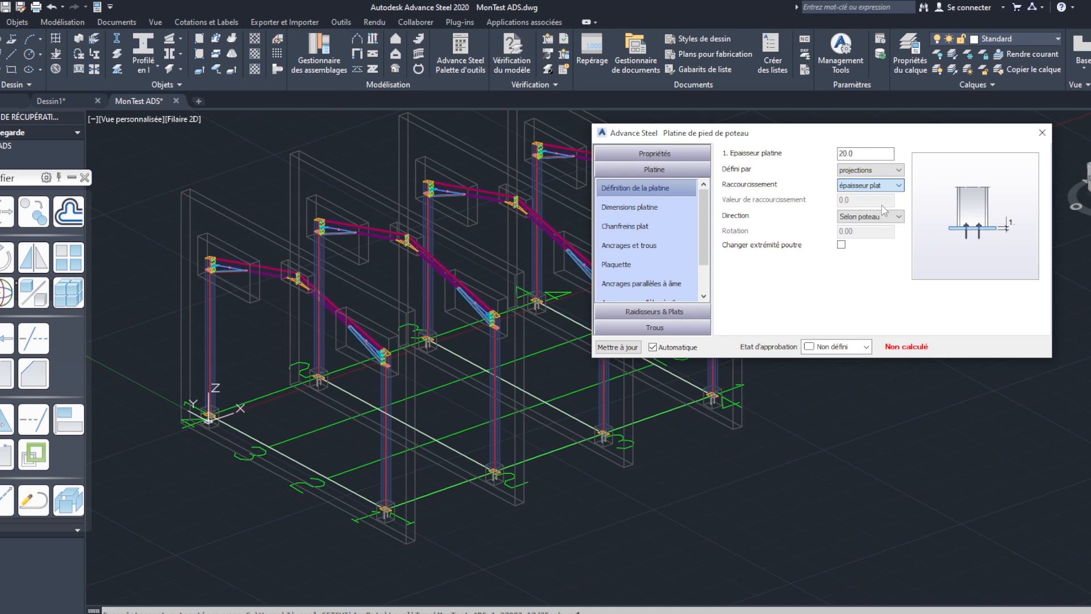
pyautogui.click(898, 218)
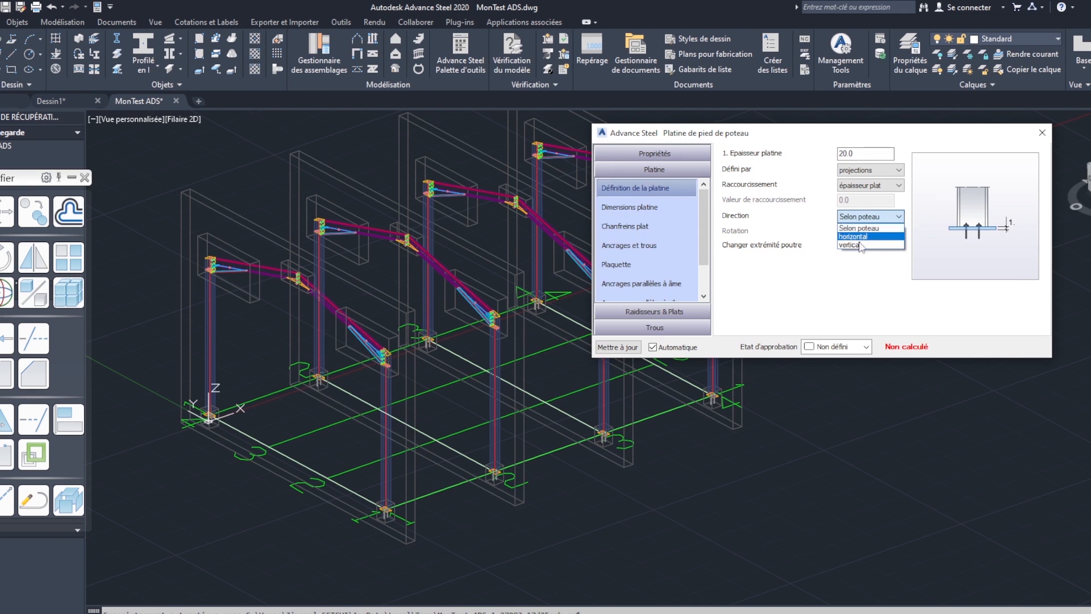
pyautogui.click(874, 229)
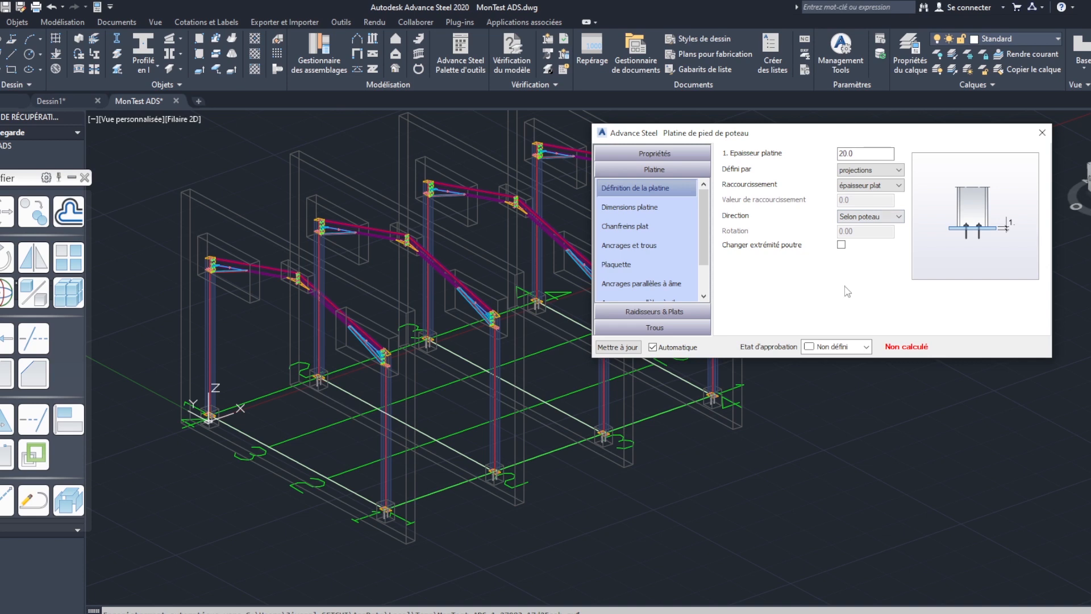
# - Set base plate projections 1 and 2 to 15 in the plate dimensions
pyautogui.click(659, 208)
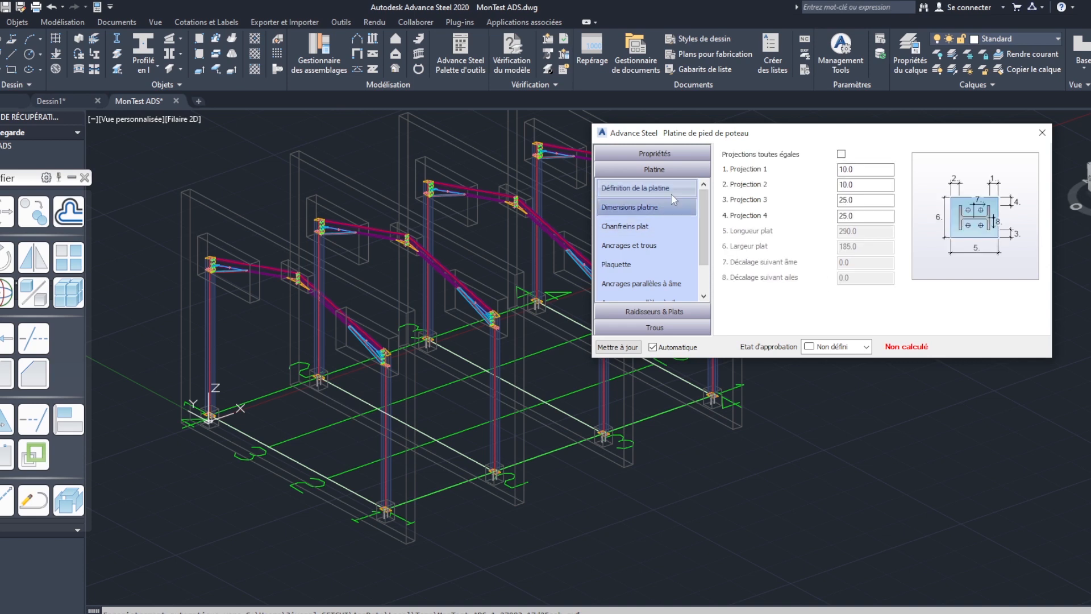
pyautogui.click(862, 169)
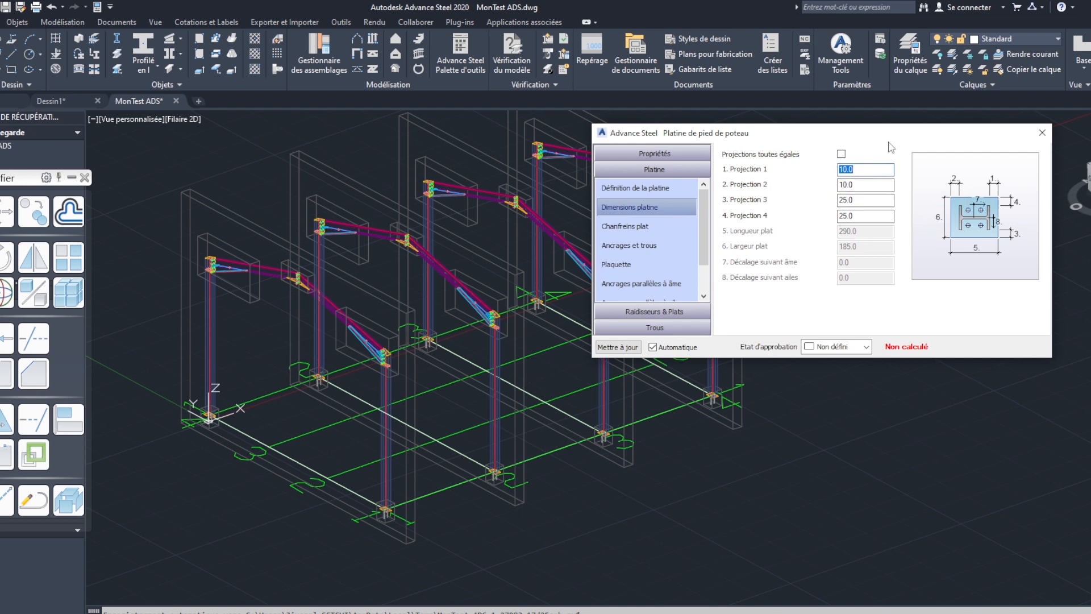
pyautogui.moveTo(894, 139); pyautogui.dragTo(903, 138)
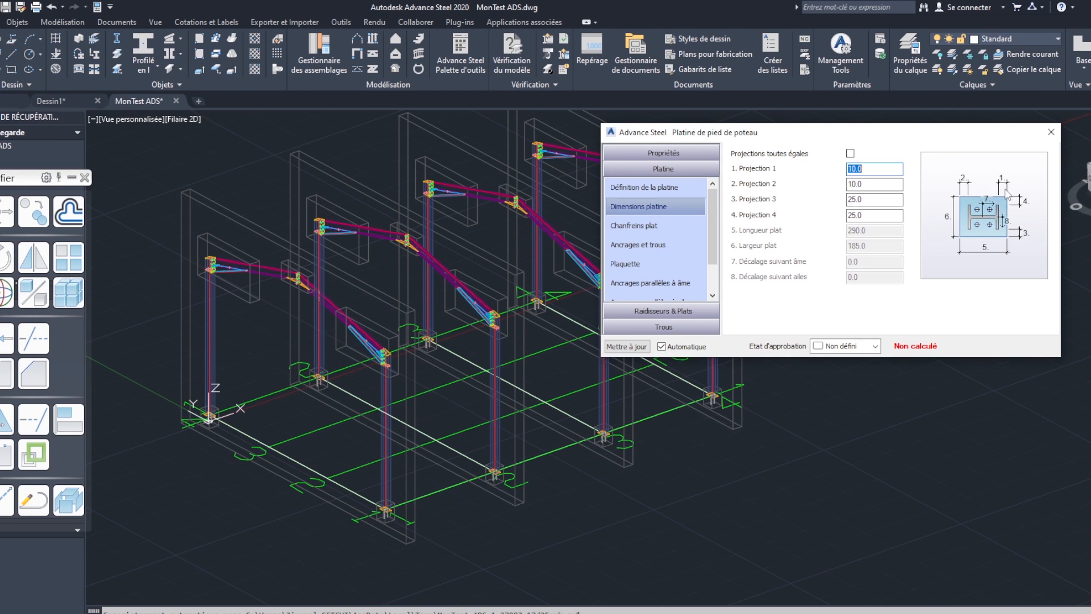
pyautogui.click(876, 170)
pyautogui.moveTo(865, 169); pyautogui.dragTo(839, 173)
pyautogui.write('15')
pyautogui.press('Tab')
pyautogui.write('15')
pyautogui.press('Tab')
# - Set base plate projections 3 and 4 to 30
pyautogui.moveTo(864, 199); pyautogui.dragTo(839, 208)
pyautogui.write('30')
pyautogui.click(882, 216)
pyautogui.moveTo(869, 217); pyautogui.dragTo(840, 217)
pyautogui.write('30')
pyautogui.click(893, 188)
# - Turn the equal projections option (Projections toutes égales) on and off again to give all four projections the value 15
pyautogui.click(851, 154)
pyautogui.click(851, 154)
pyautogui.click(866, 215)
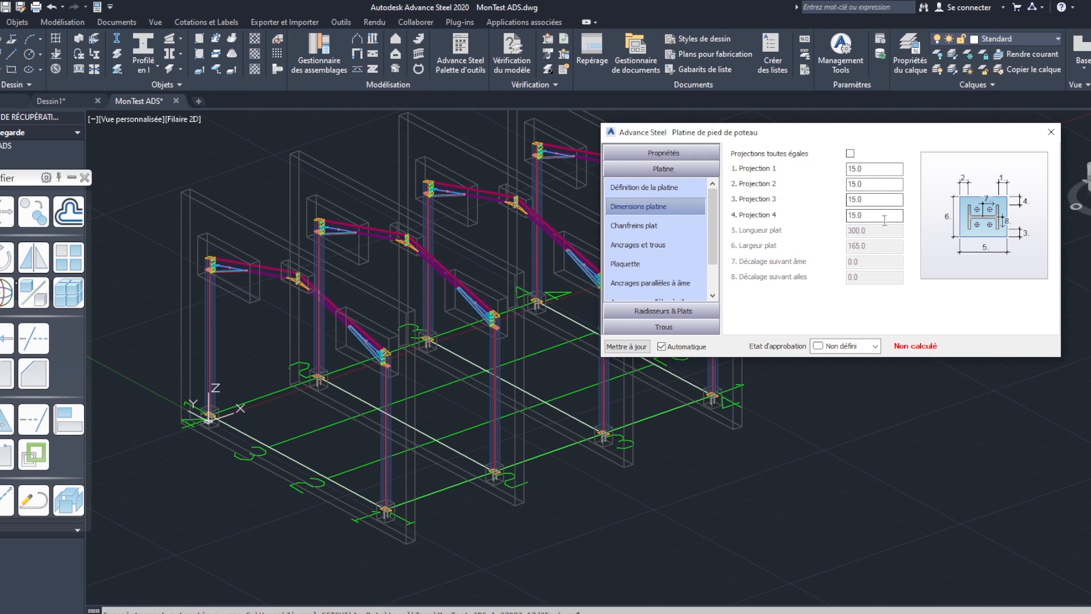
pyautogui.click(870, 169)
# - Review the corner types available for the base plate chamfers, leaving corner 1 at "aucun"
pyautogui.click(653, 226)
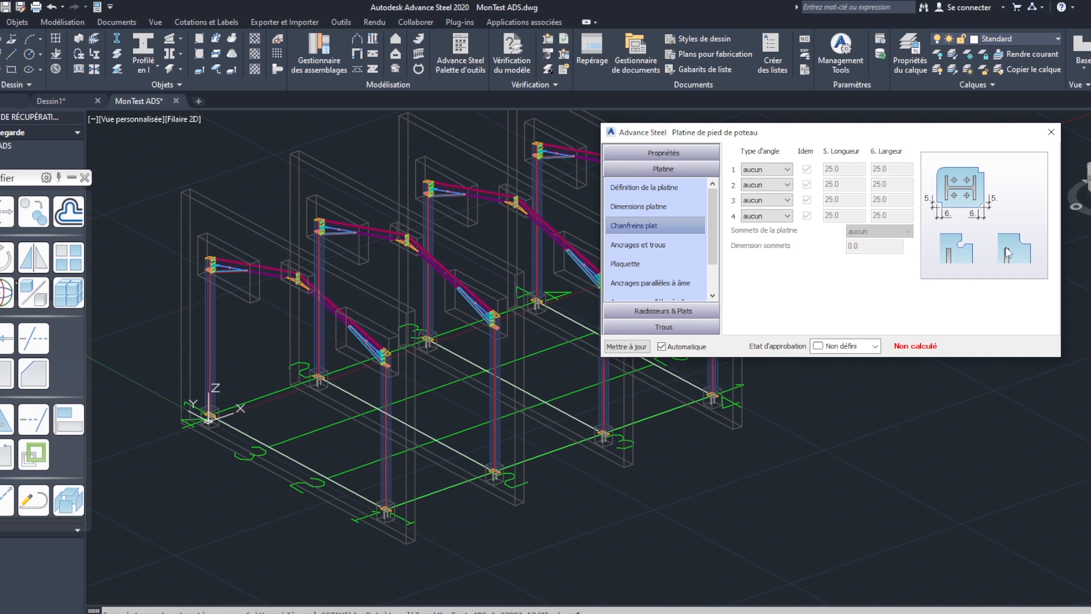
pyautogui.click(787, 169)
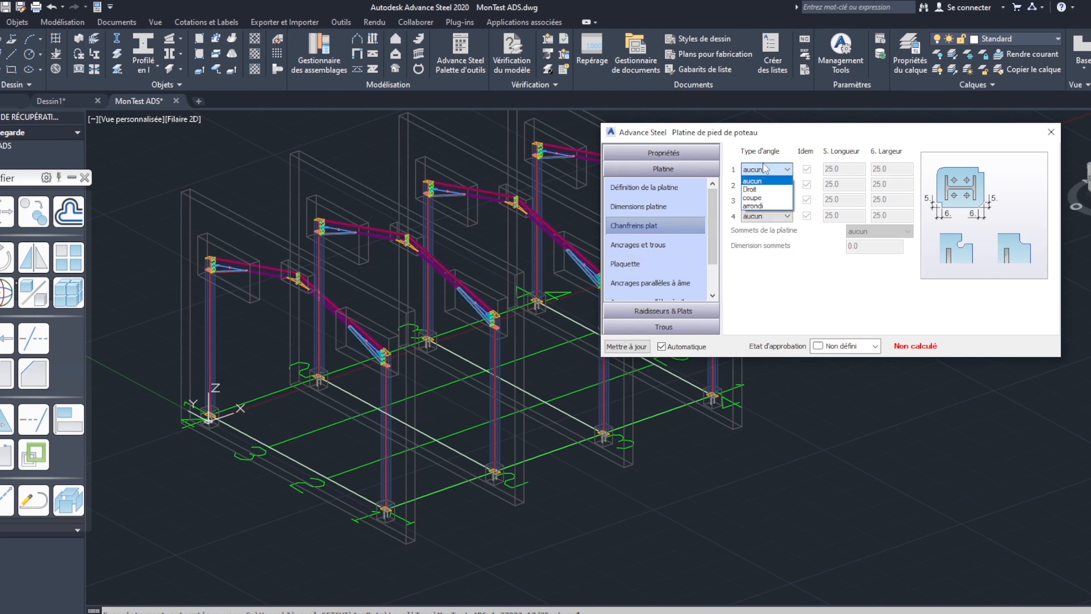
pyautogui.click(797, 263)
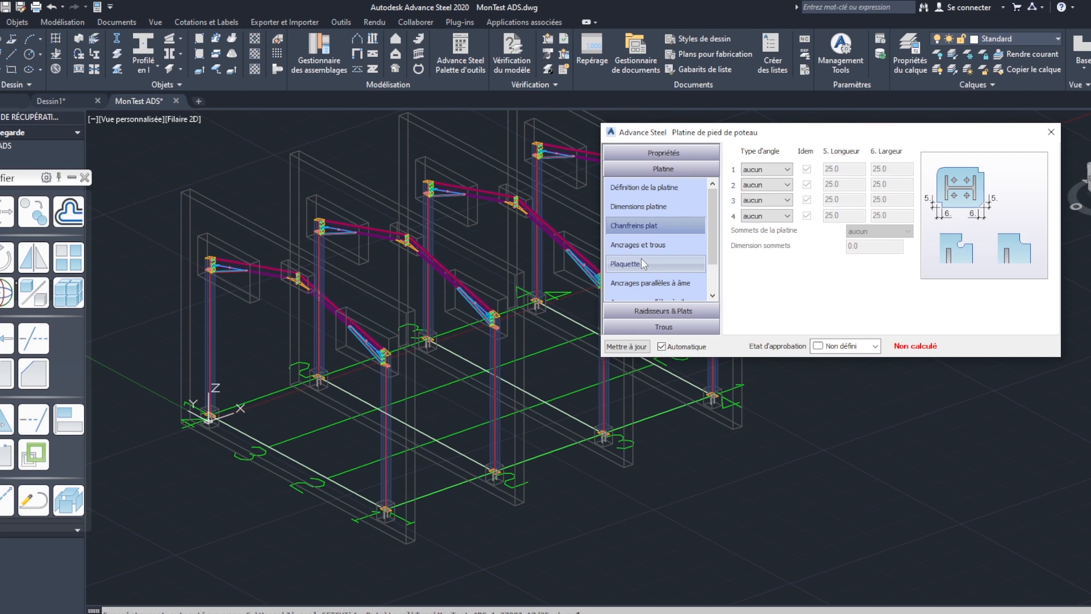
# - Set the anchor diameter of the base plate to 20.00 mm
pyautogui.click(653, 245)
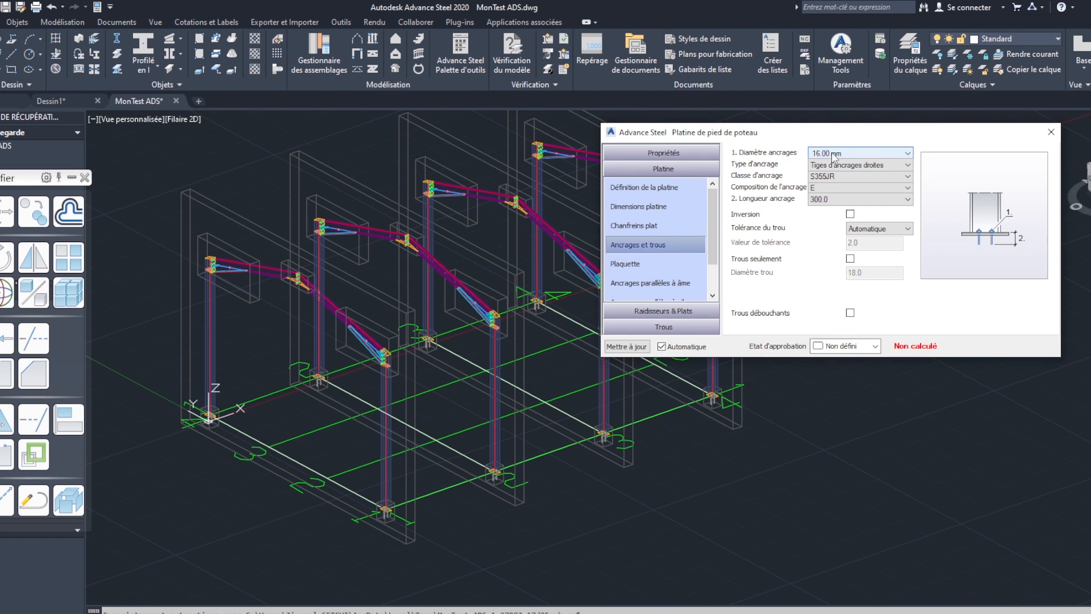
pyautogui.click(909, 154)
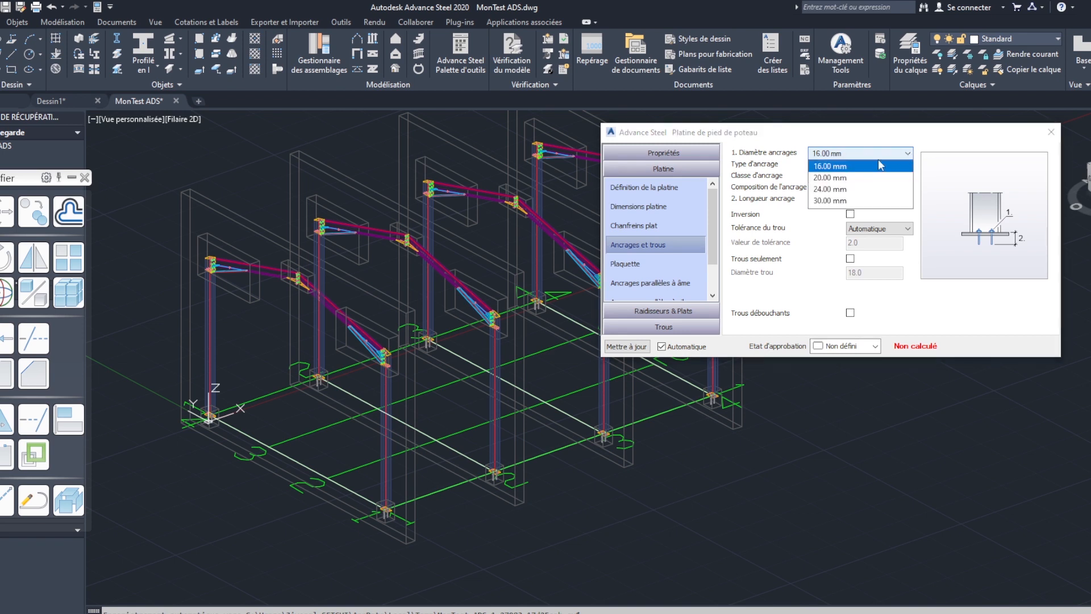
pyautogui.click(831, 178)
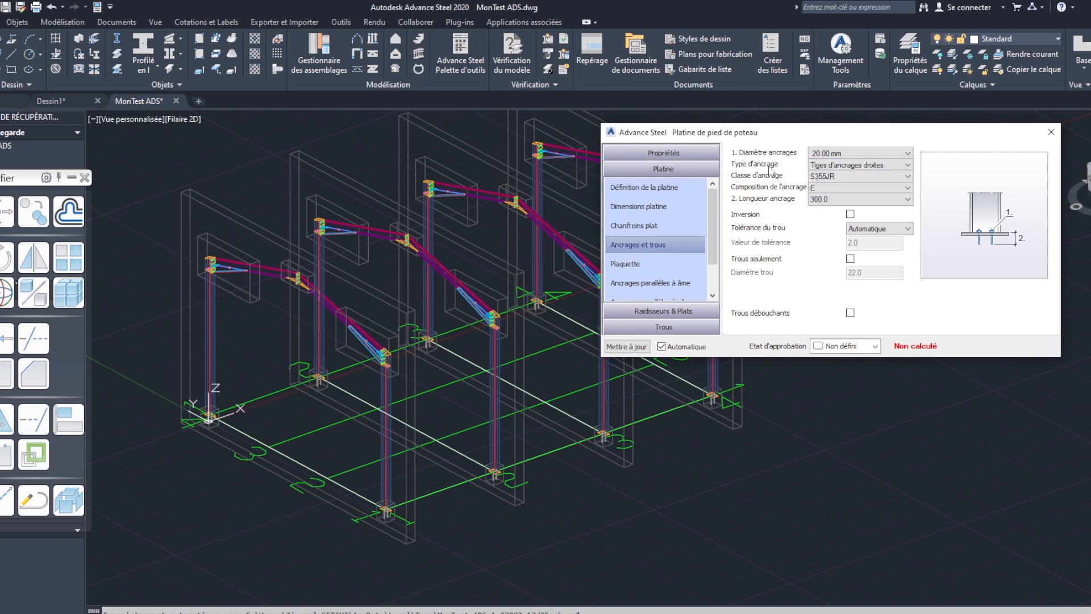
# - Set the anchor type of the base plate to "Tiges d'ancrages courbes"
pyautogui.click(886, 166)
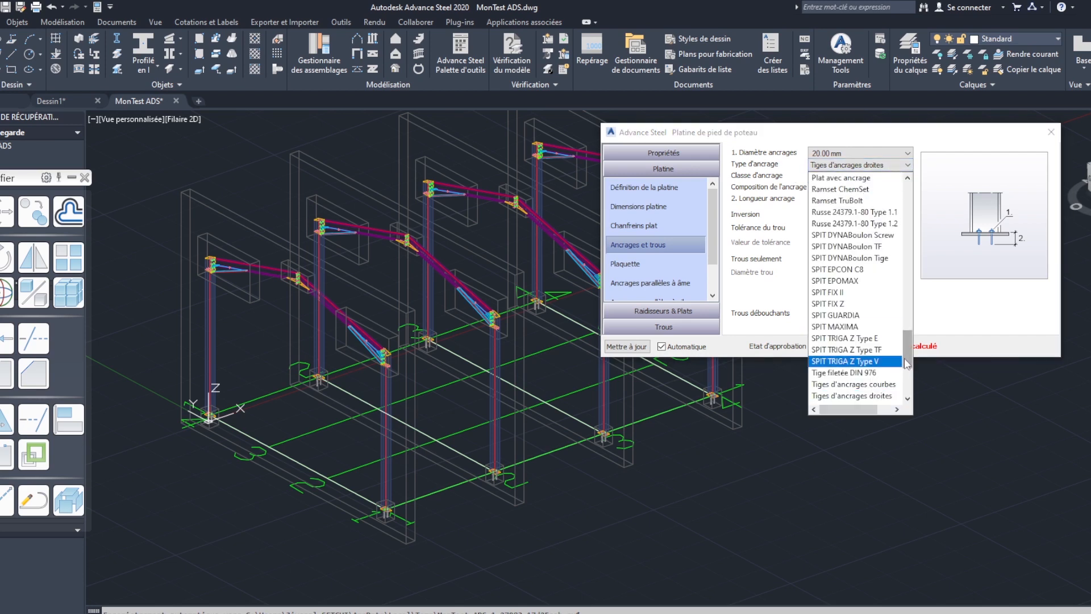
pyautogui.moveTo(909, 356); pyautogui.dragTo(910, 370)
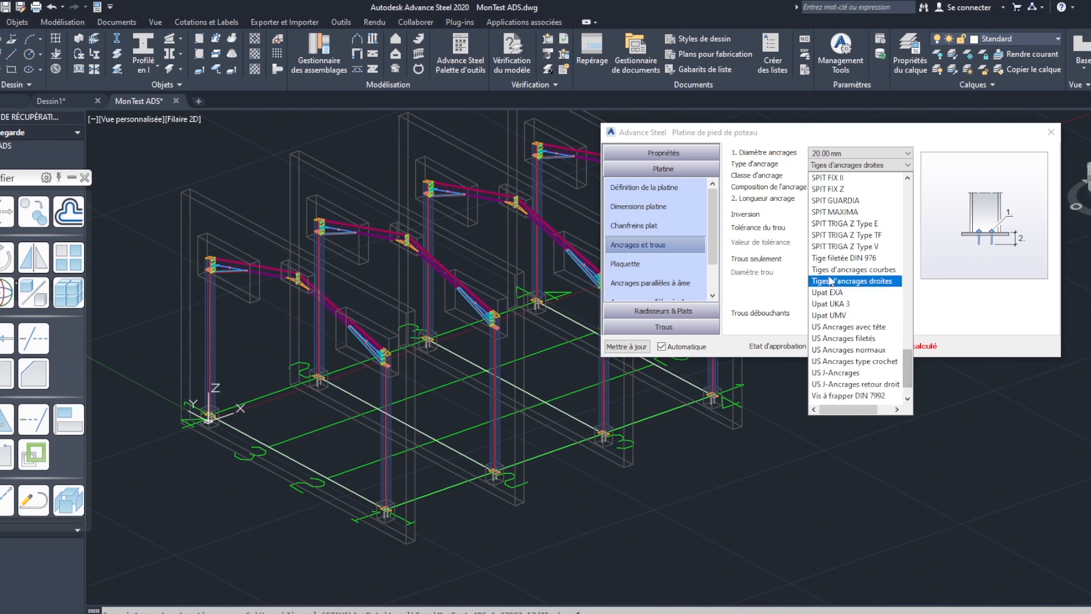
pyautogui.click(884, 272)
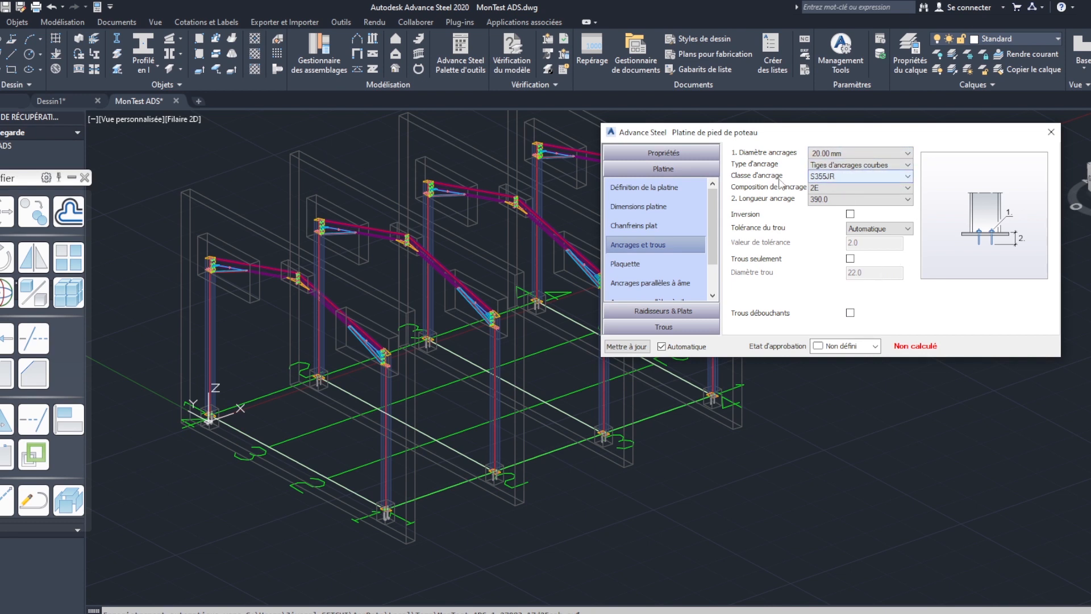
# - Review the available anchor classes, compositions and lengths, keeping S355JR, 2E and 390.0
pyautogui.click(882, 178)
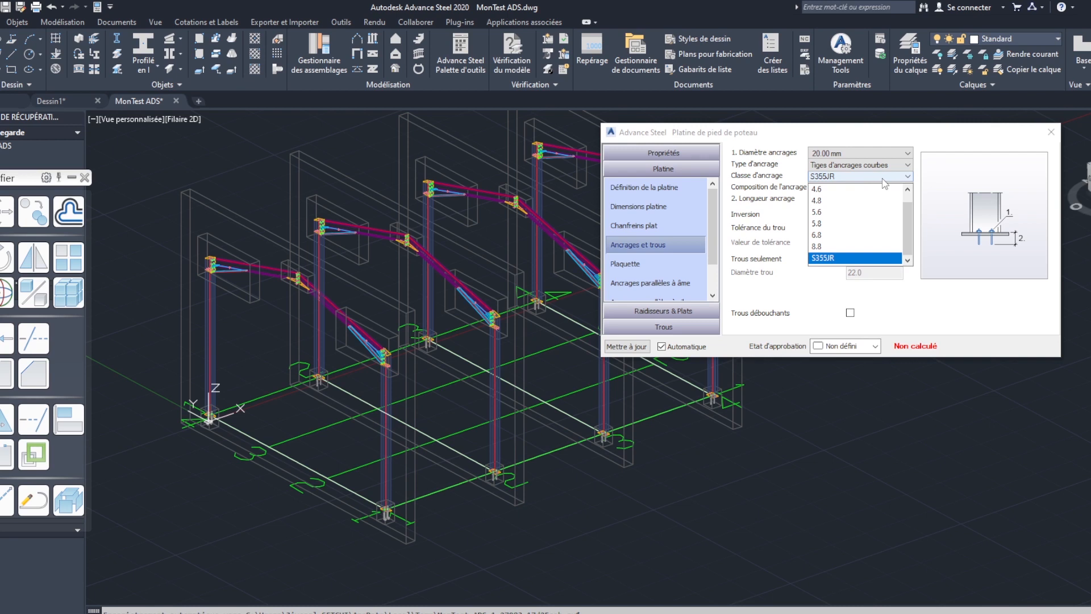
pyautogui.click(895, 137)
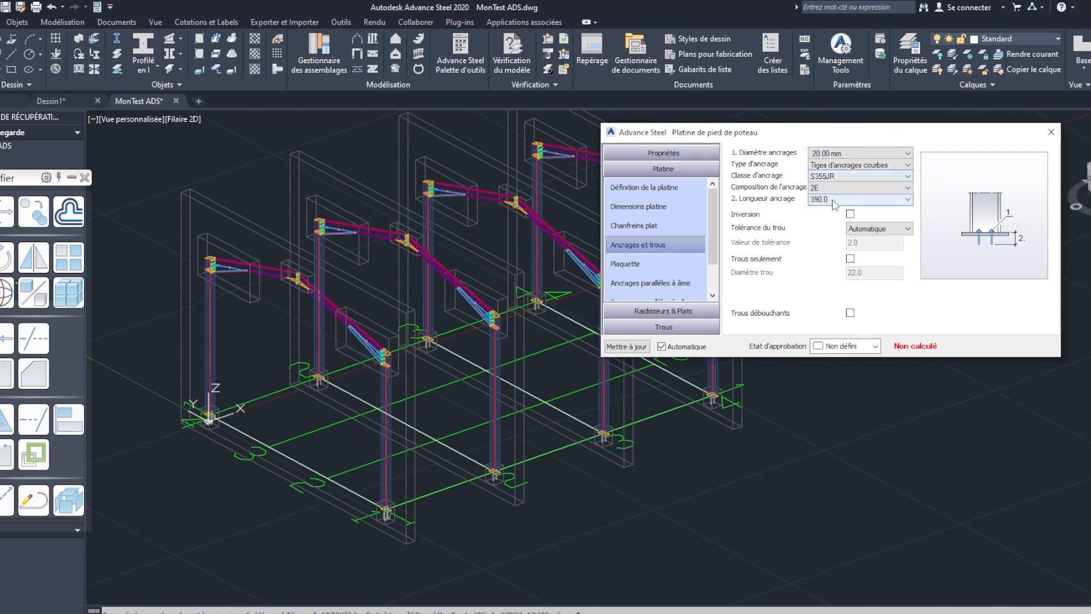
pyautogui.click(908, 189)
pyautogui.click(902, 149)
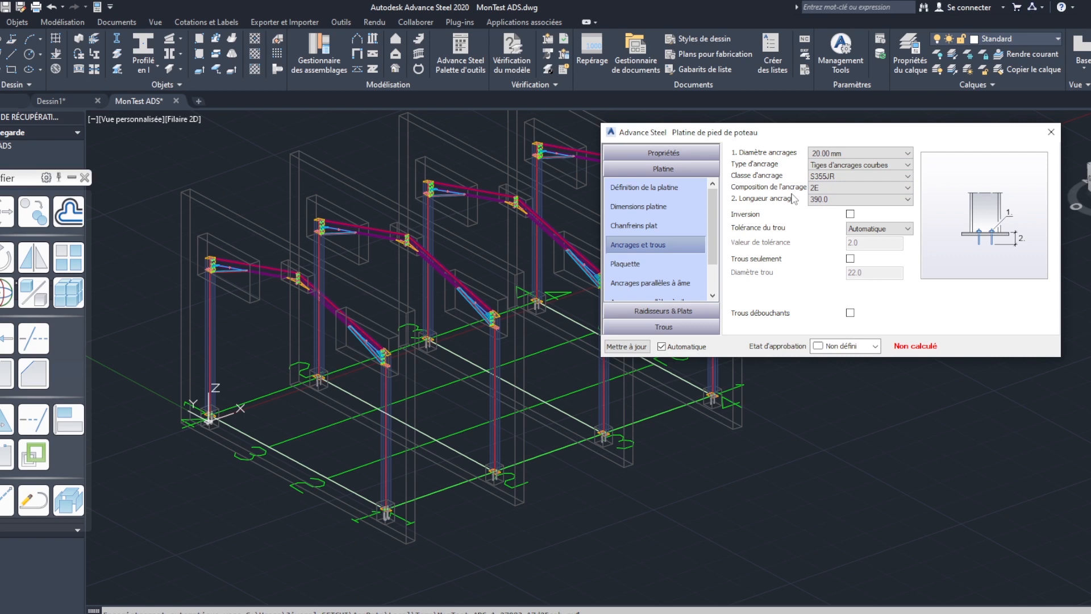
pyautogui.click(841, 189)
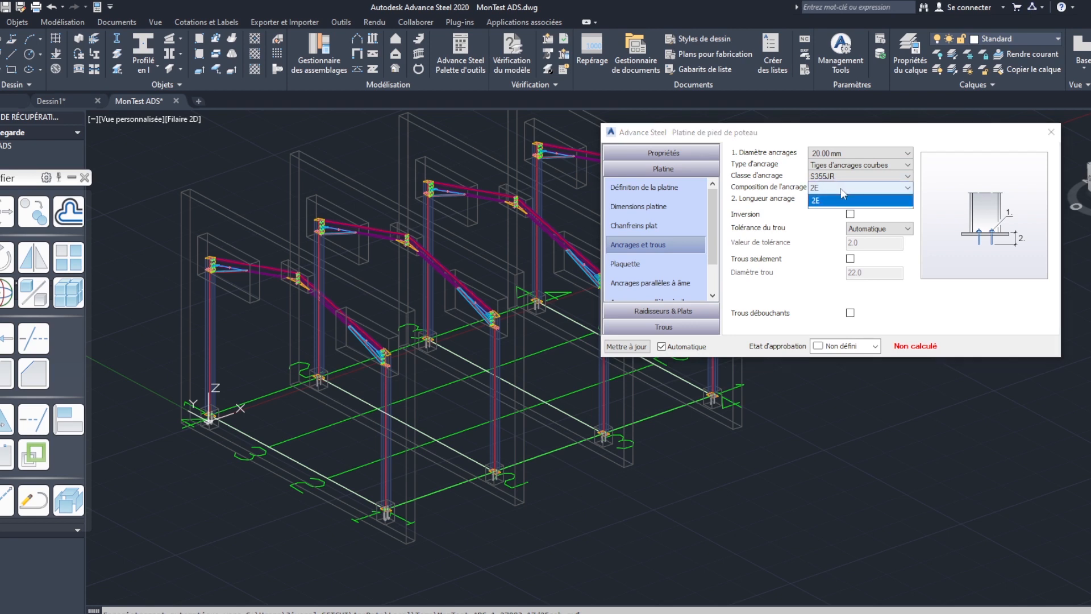
pyautogui.click(814, 203)
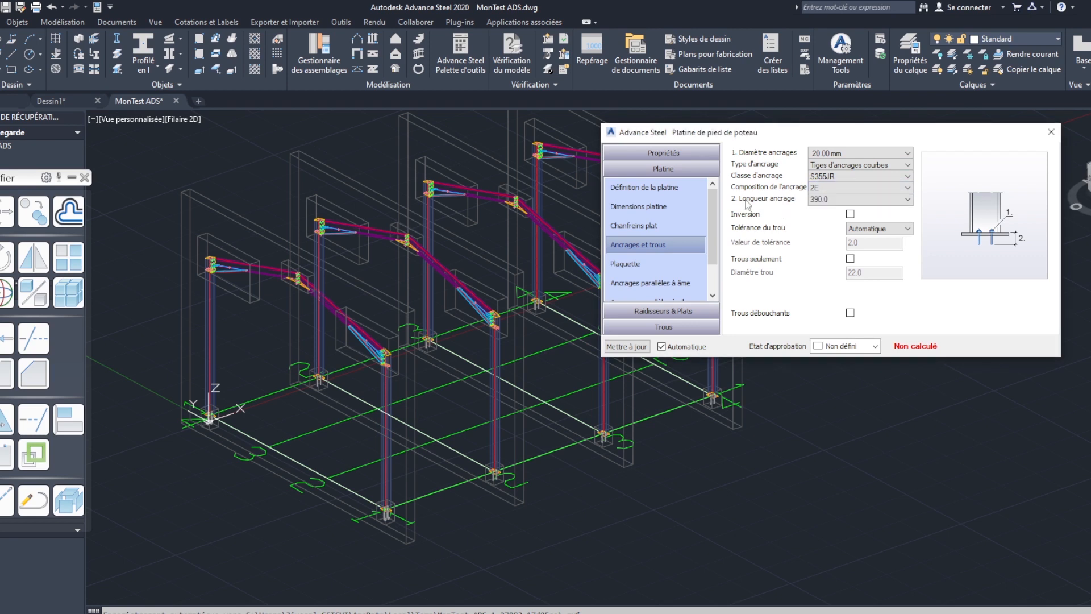
pyautogui.click(907, 200)
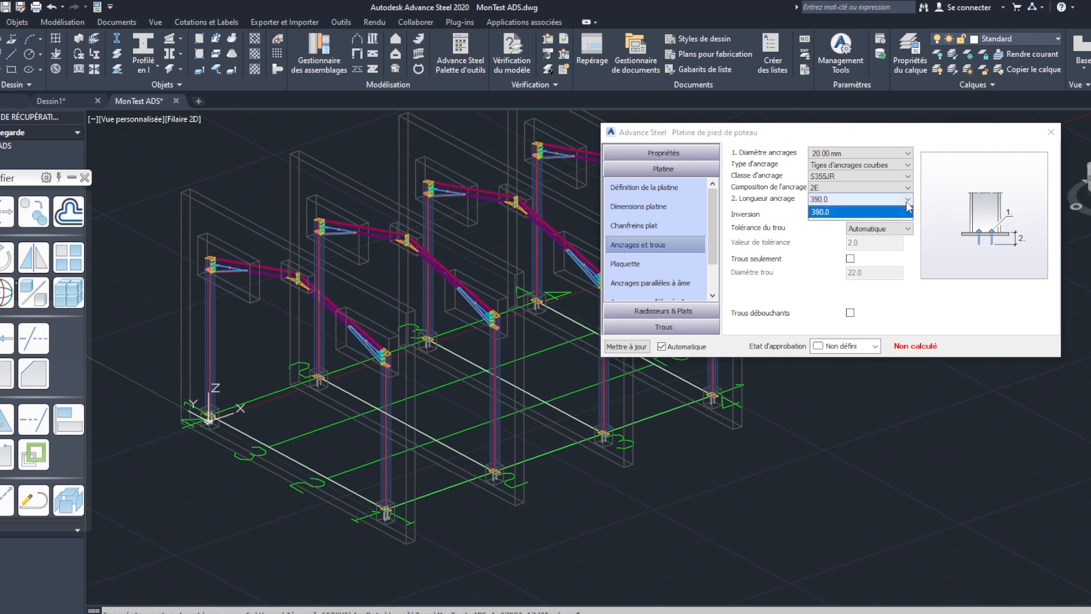
pyautogui.click(807, 248)
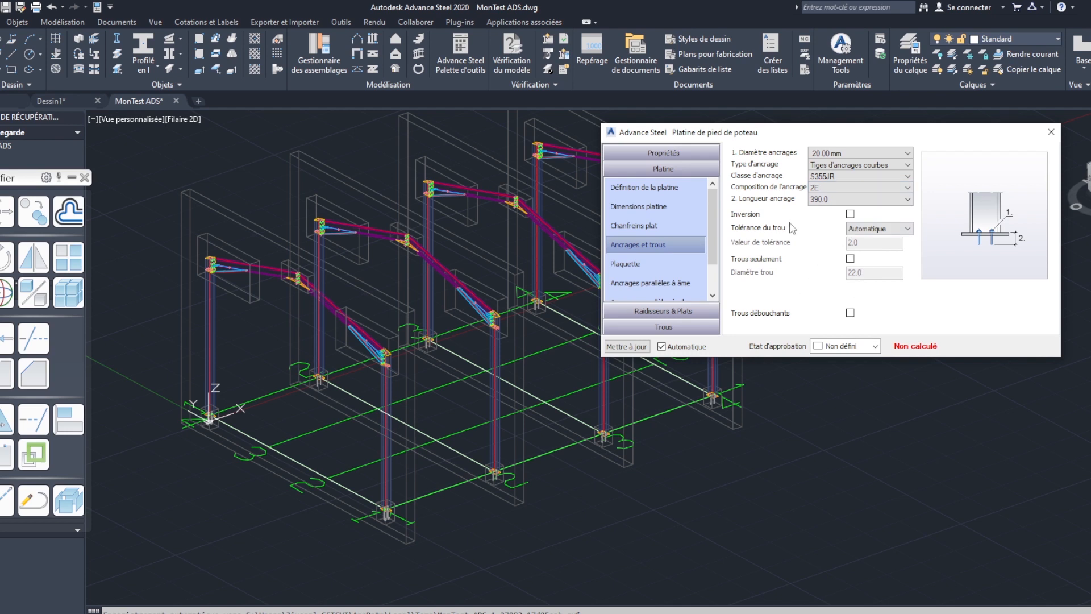
# - Examine the washer plate settings (Plaquette) and the number, spacing, offset and second group options of the anchors parallel to the web
pyautogui.click(635, 265)
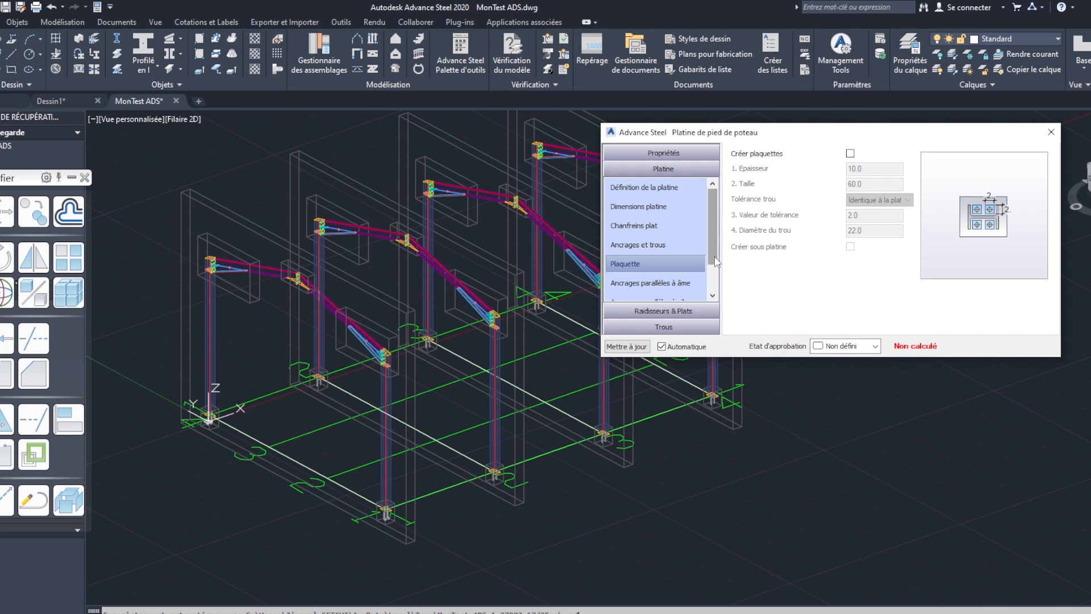
pyautogui.scroll(-2, 719, 267)
pyautogui.click(650, 244)
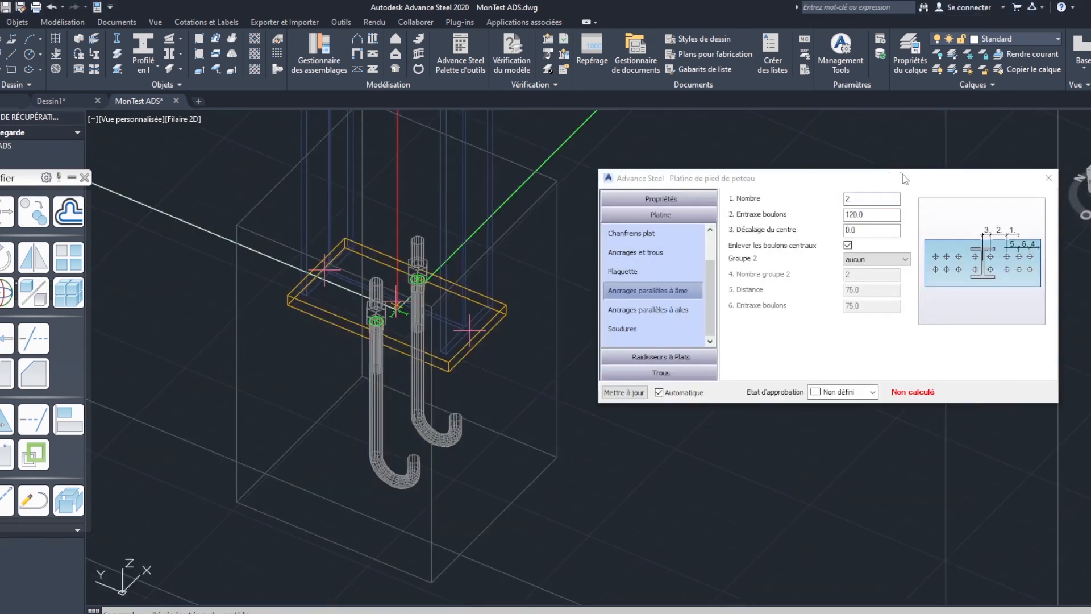
pyautogui.click(881, 217)
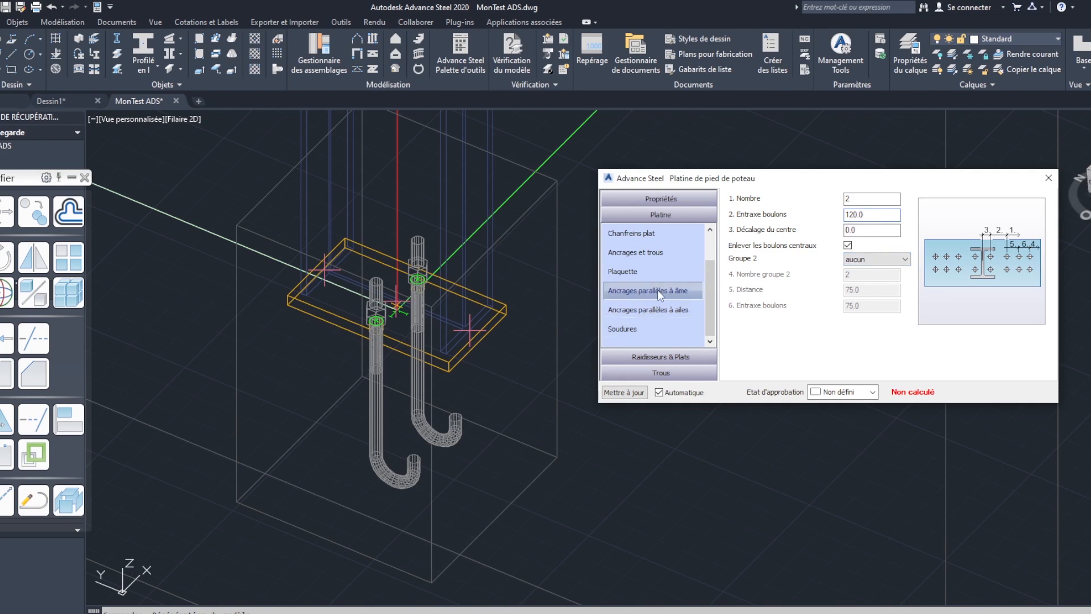
pyautogui.hotkey('shift', 'Tab')
pyautogui.moveTo(854, 214); pyautogui.dragTo(841, 224)
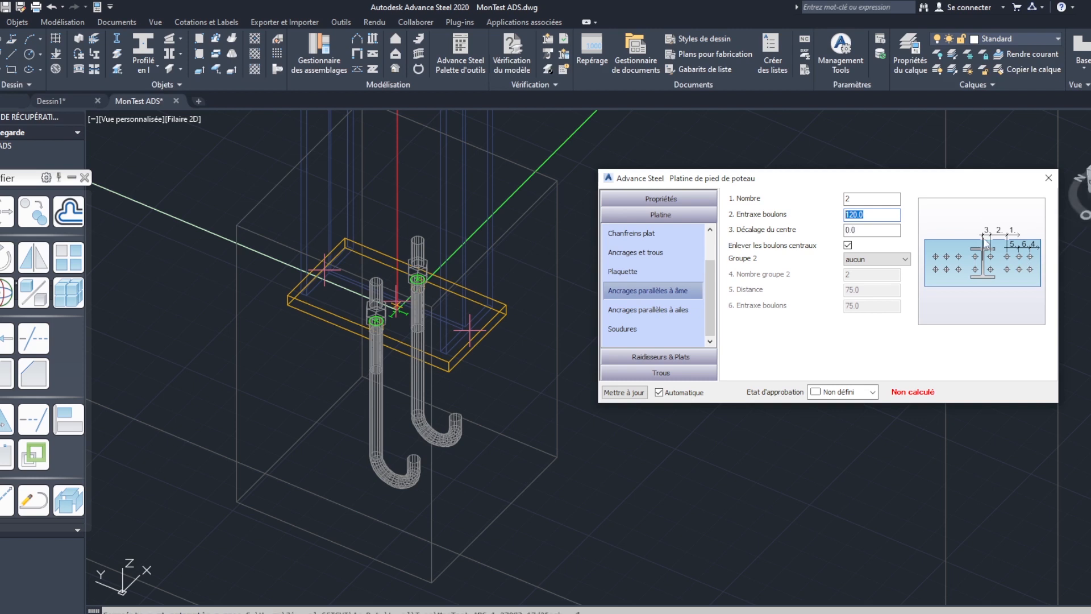
pyautogui.click(872, 215)
pyautogui.click(848, 244)
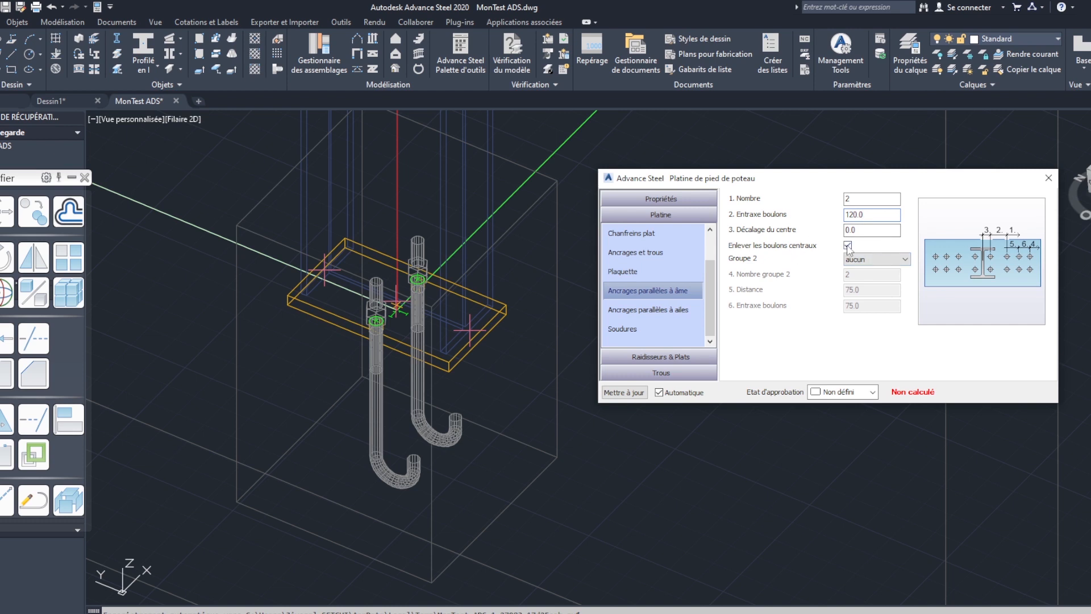
pyautogui.click(879, 261)
pyautogui.click(878, 270)
# - Set the number of anchors parallel to the flanges to 2, leaving their second group at "aucun"
pyautogui.click(662, 311)
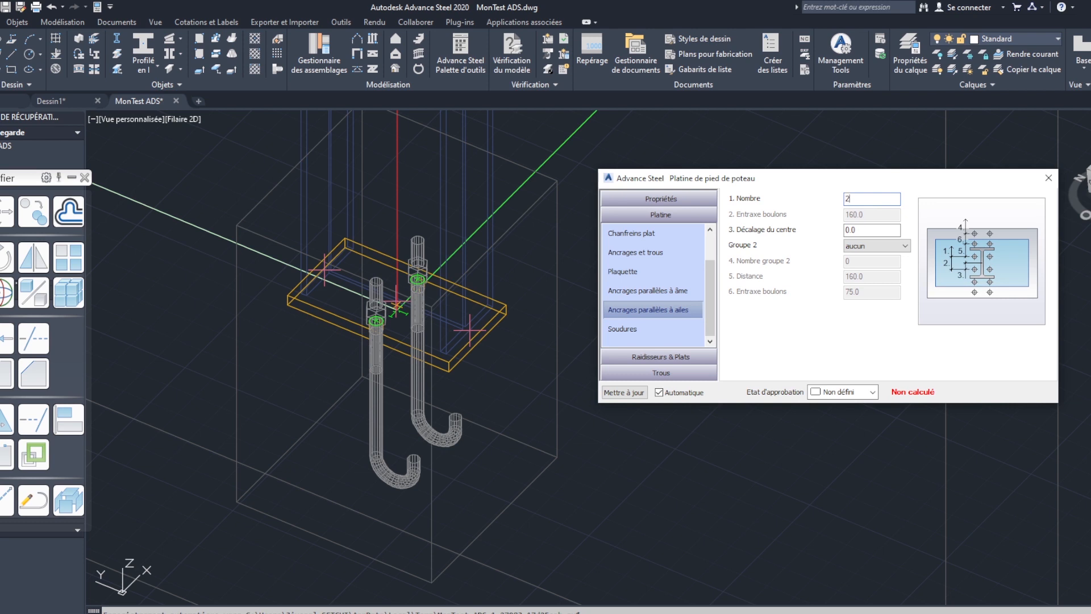
pyautogui.press('Tab')
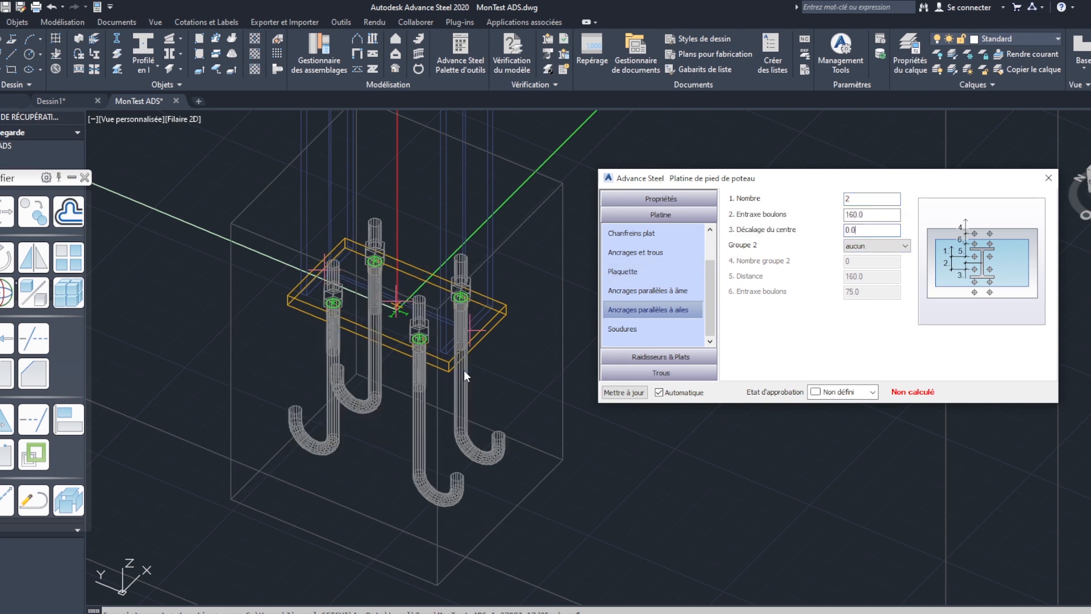
pyautogui.keyDown('shift'); pyautogui.moveTo(454, 412); pyautogui.dragTo(467, 444, button='middle'); pyautogui.keyUp('shift')
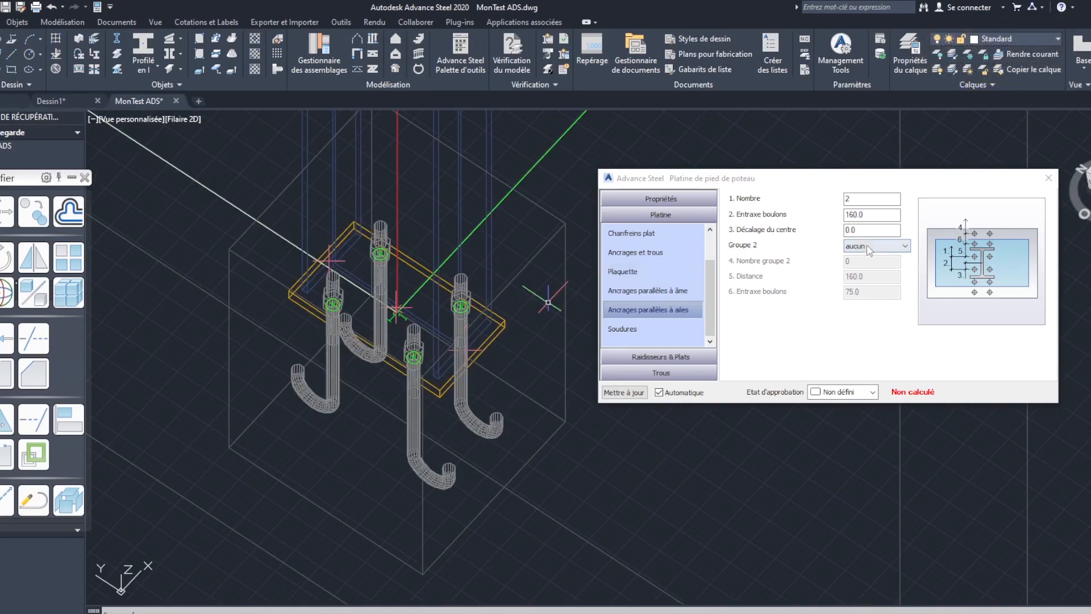
pyautogui.click(869, 246)
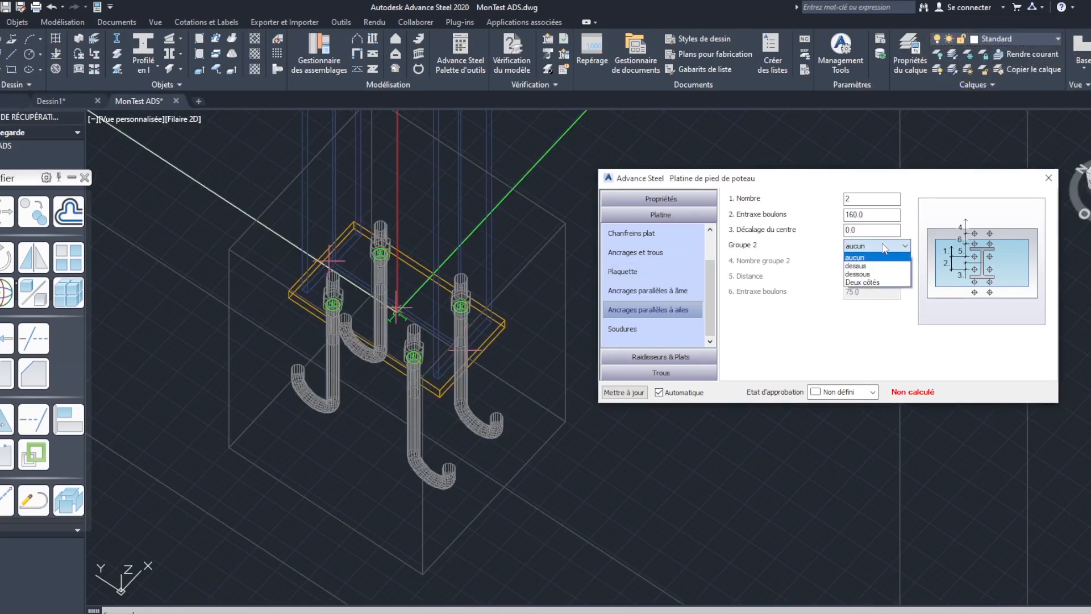
pyautogui.click(776, 336)
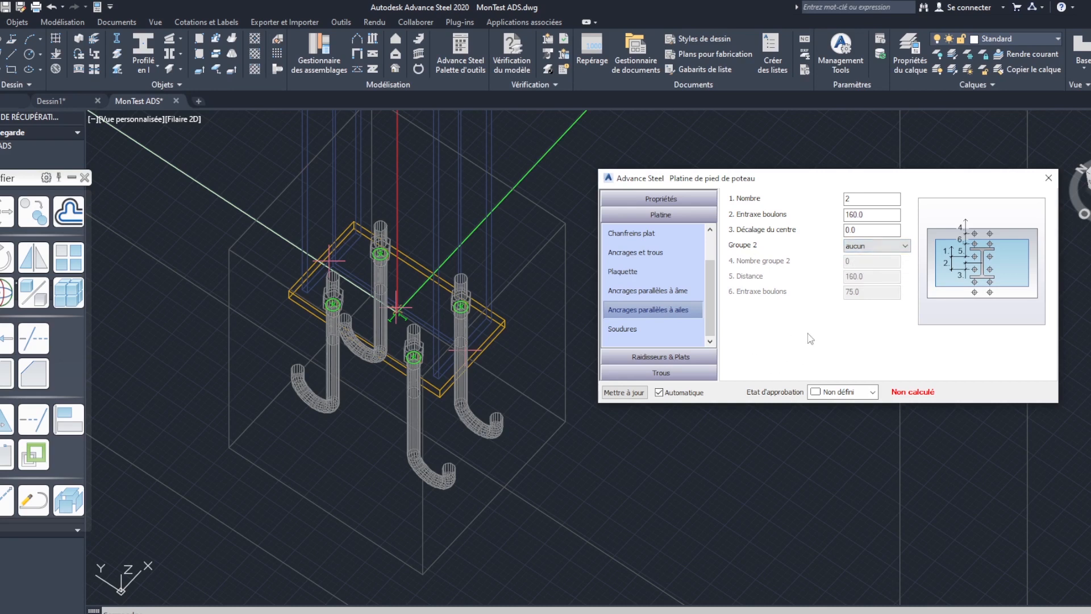
# - Examine the base plate's weld settings and check the layer of the column in the layer list
pyautogui.click(657, 328)
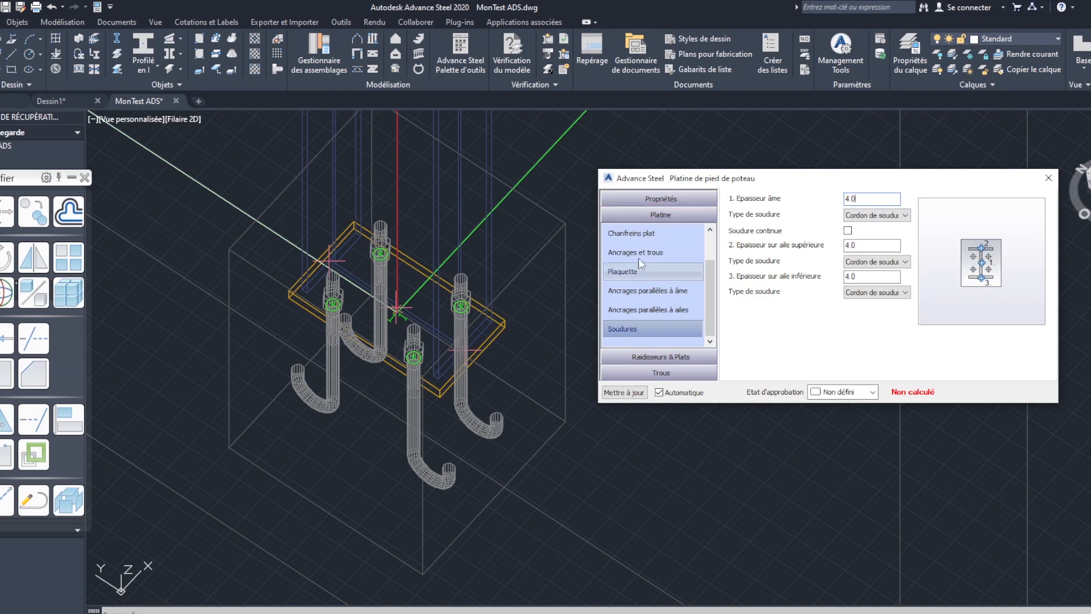
pyautogui.click(491, 255)
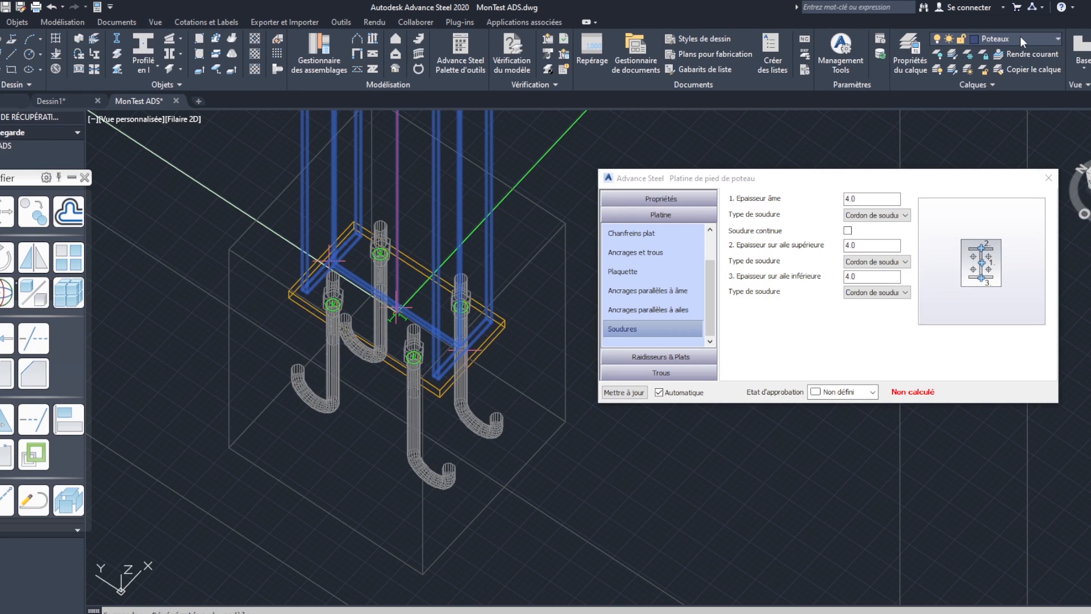
pyautogui.click(1050, 39)
pyautogui.click(1049, 39)
pyautogui.click(1049, 39)
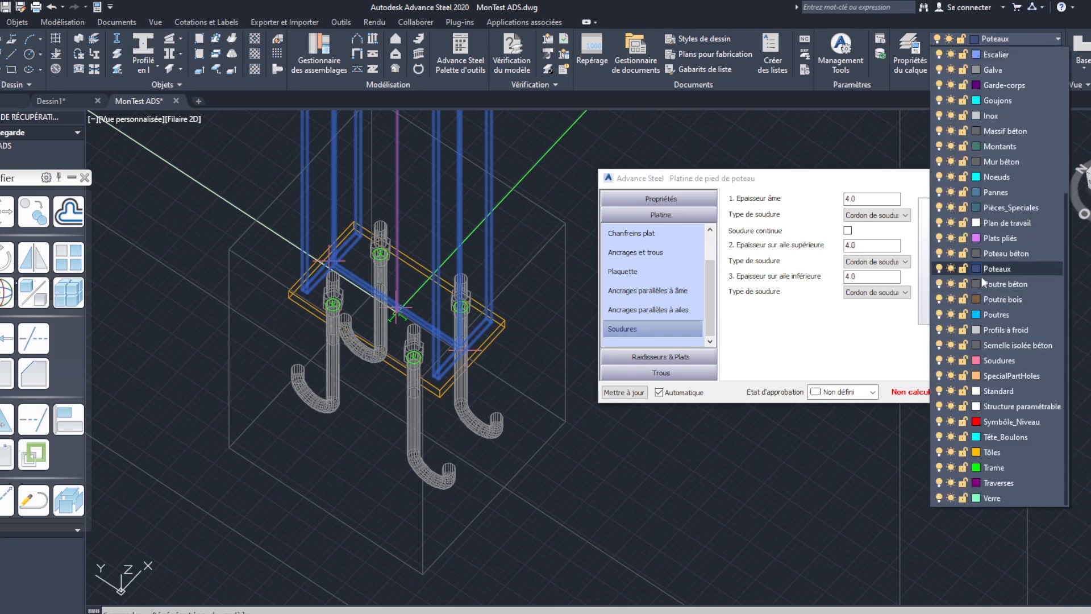
pyautogui.click(799, 317)
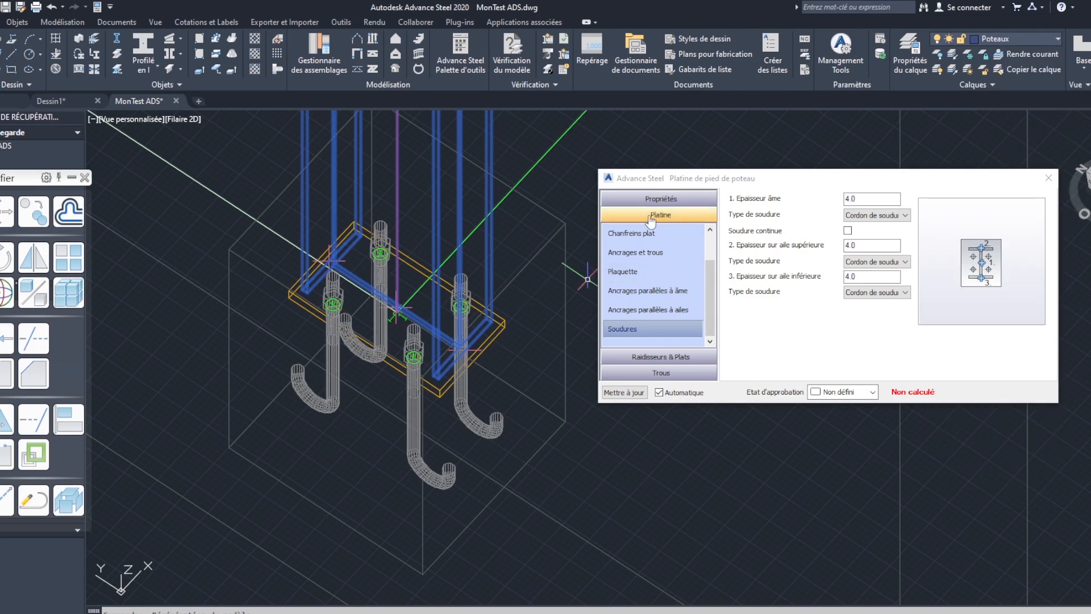
# - Display the selected column's properties, move the Modifier palette clear of them, and deselect the column
pyautogui.rightClick(488, 139)
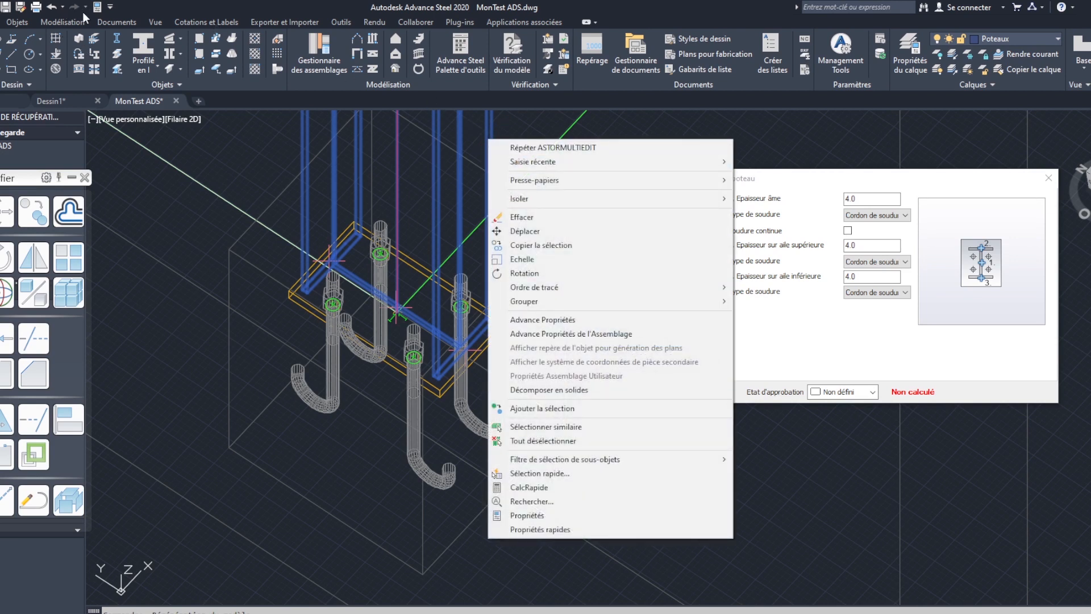
pyautogui.click(102, 7)
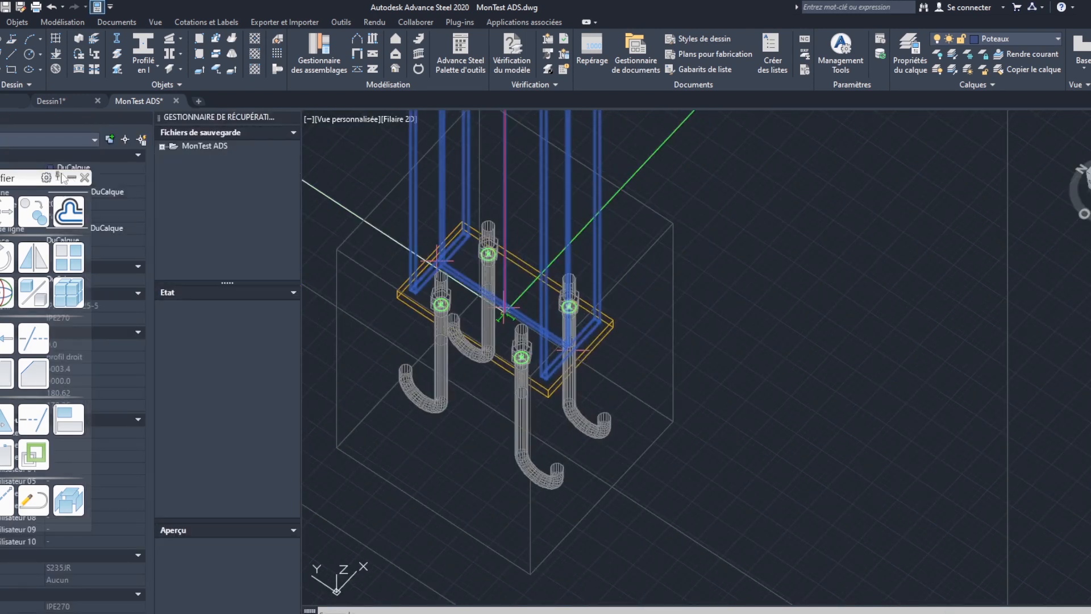
pyautogui.moveTo(36, 183); pyautogui.dragTo(890, 178)
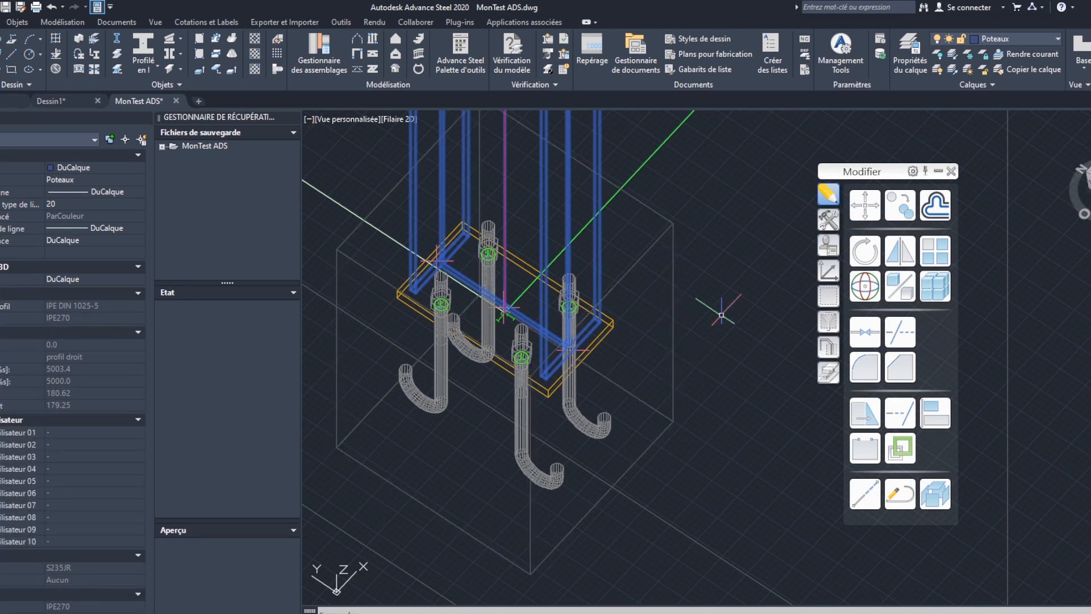
pyautogui.moveTo(637, 327); pyautogui.dragTo(643, 336, button='middle')
pyautogui.press('Escape')
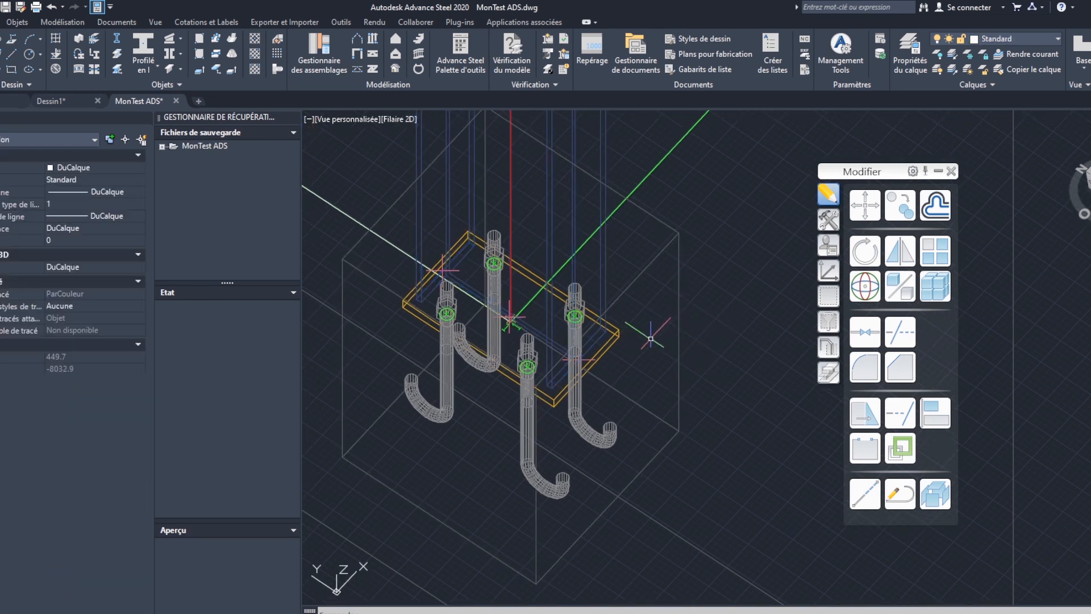
# - Reopen the base plate connection's settings at the plate dimensions, keeping equal projections off, and move the dialog clear of the model
pyautogui.click(677, 287)
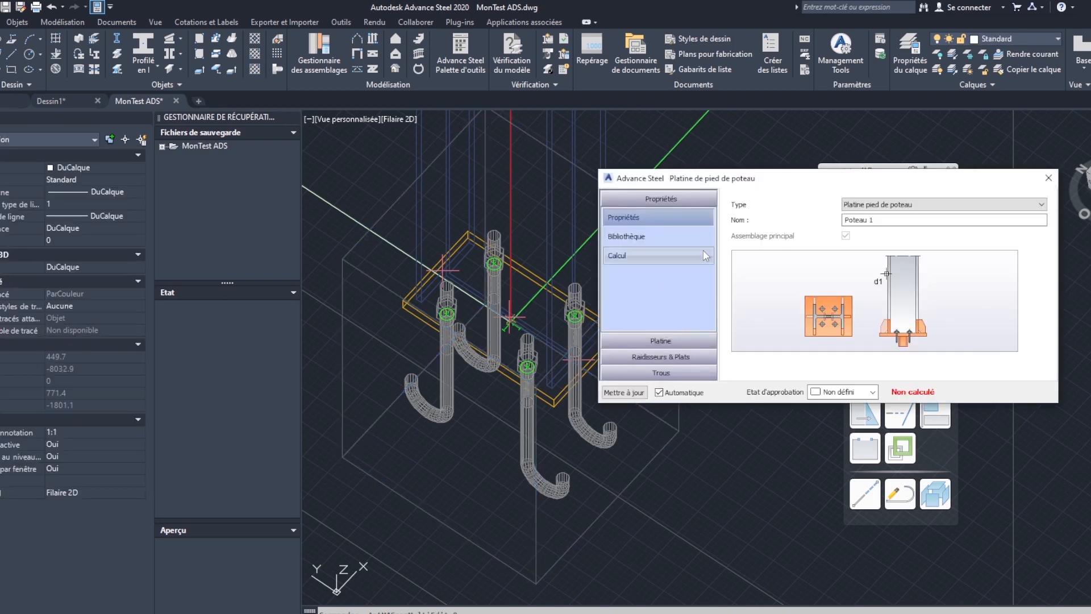
pyautogui.click(661, 341)
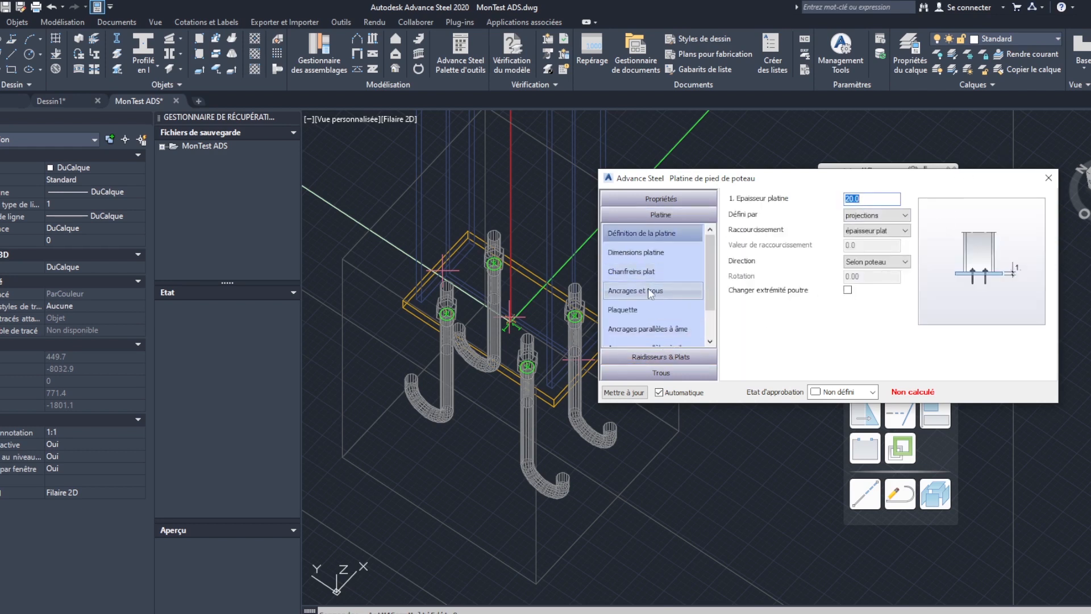
pyautogui.click(636, 308)
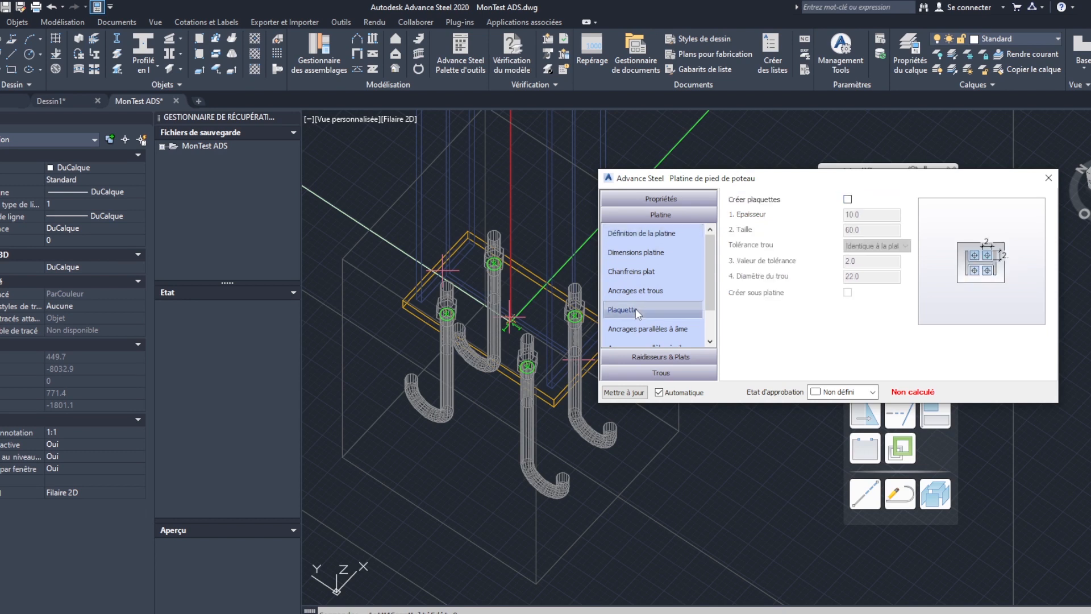
pyautogui.click(649, 253)
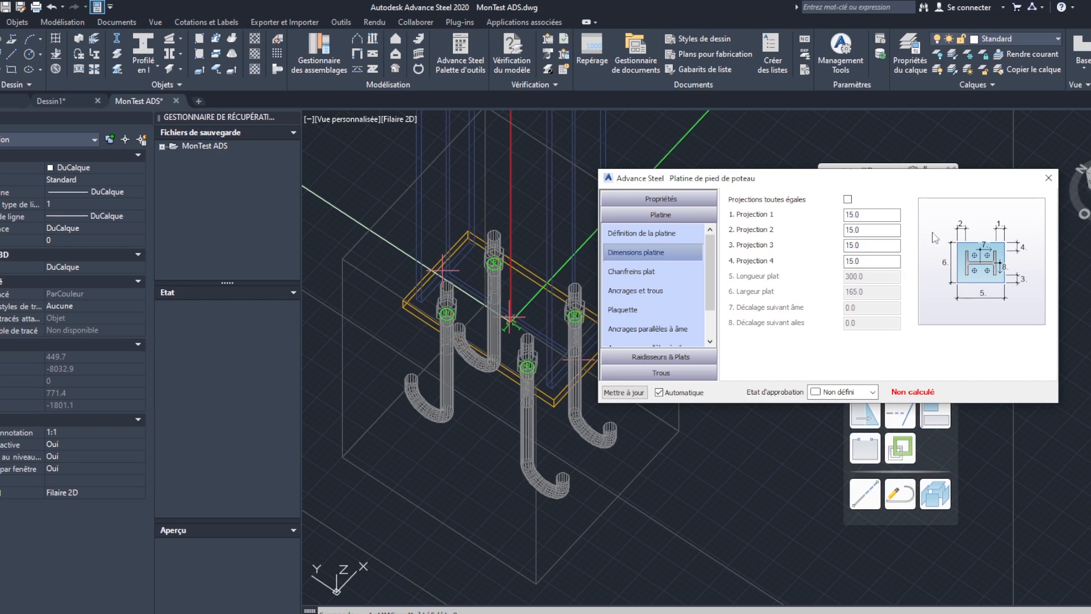
pyautogui.click(848, 200)
pyautogui.click(847, 199)
pyautogui.moveTo(805, 179); pyautogui.dragTo(862, 141)
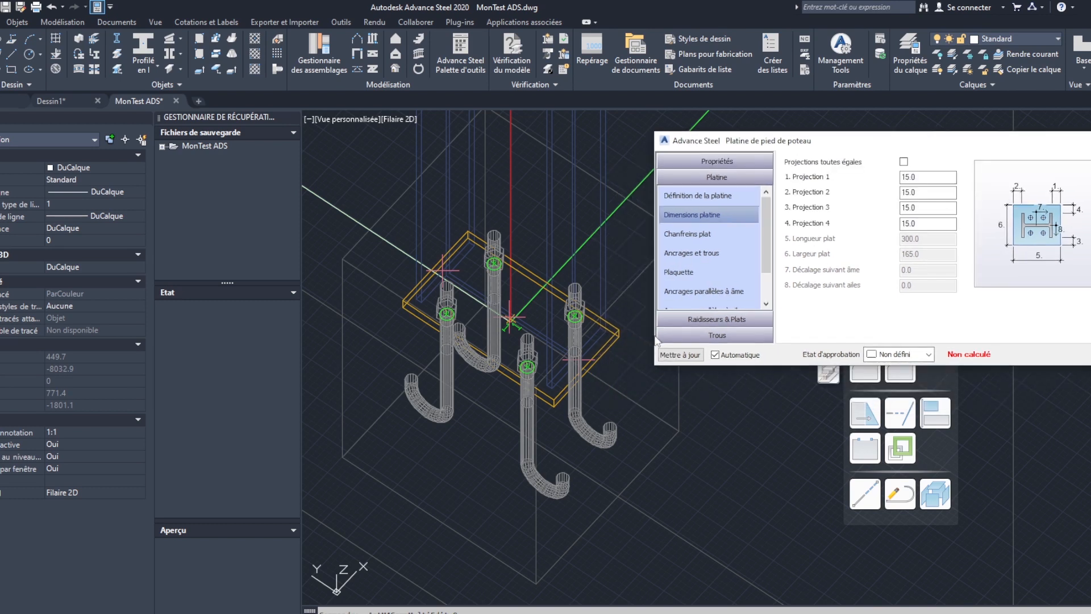
# - Set base plate projections 1 and 2 to 25 and projection 3 to 30
pyautogui.moveTo(767, 241); pyautogui.dragTo(769, 282)
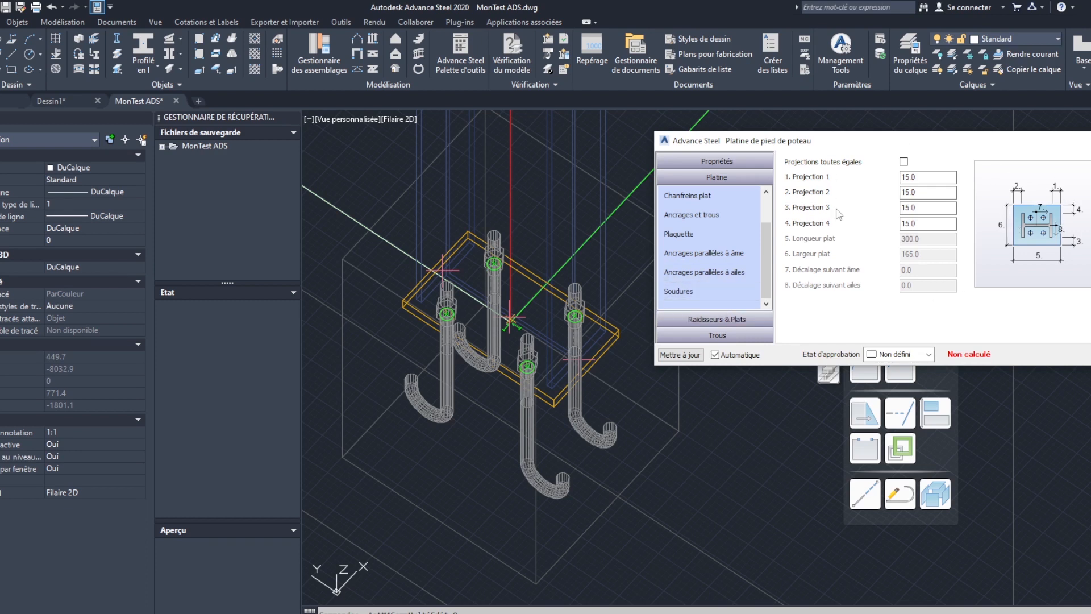
pyautogui.click(920, 177)
pyautogui.moveTo(920, 177); pyautogui.dragTo(903, 178)
pyautogui.write('25')
pyautogui.press('Tab')
pyautogui.write('25')
pyautogui.press('Tab')
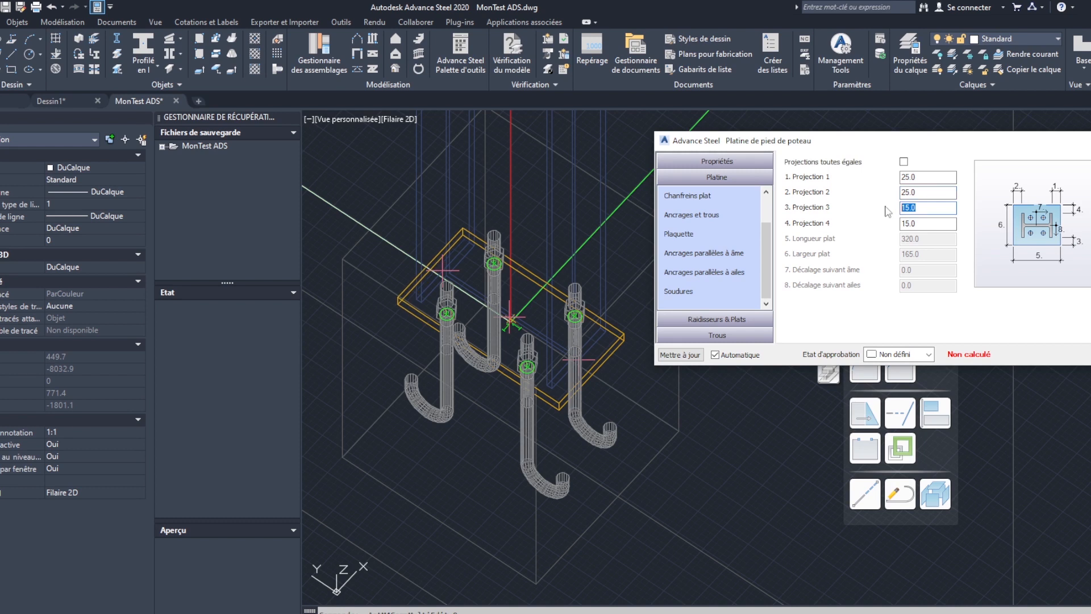
pyautogui.write('30')
pyautogui.press('Tab')
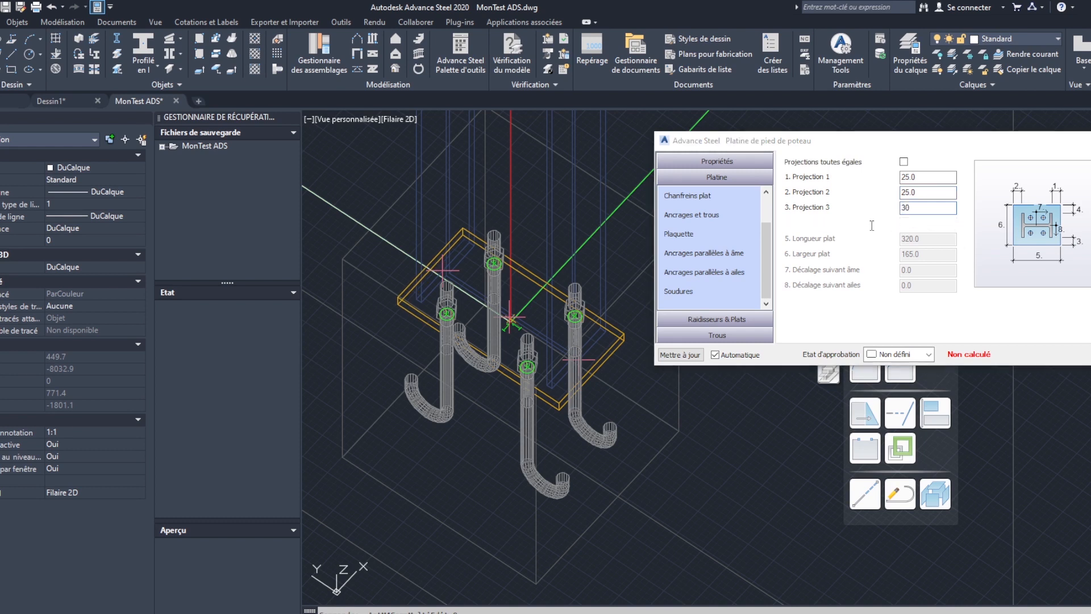
pyautogui.write('30')
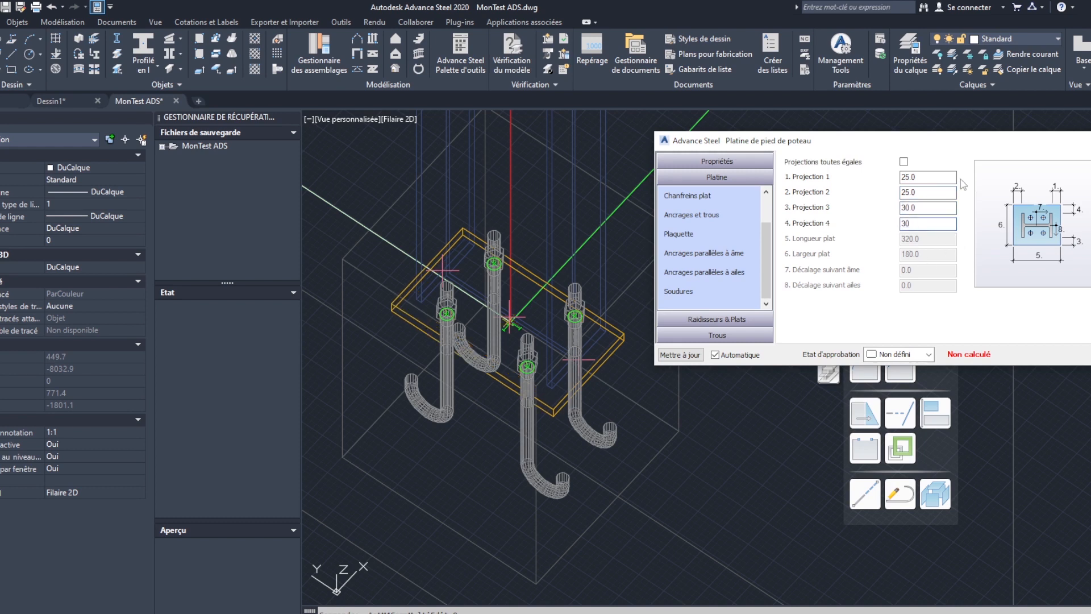
# - Set the base plate's projection 4 to 30 and inspect the resized plate in the model
pyautogui.click(926, 208)
pyautogui.moveTo(654, 405)
pyautogui.mouseDown(button='middle')
pyautogui.moveTo(626, 395)
pyautogui.moveTo(632, 417)
pyautogui.moveTo(461, 423)
pyautogui.mouseUp(button='middle')
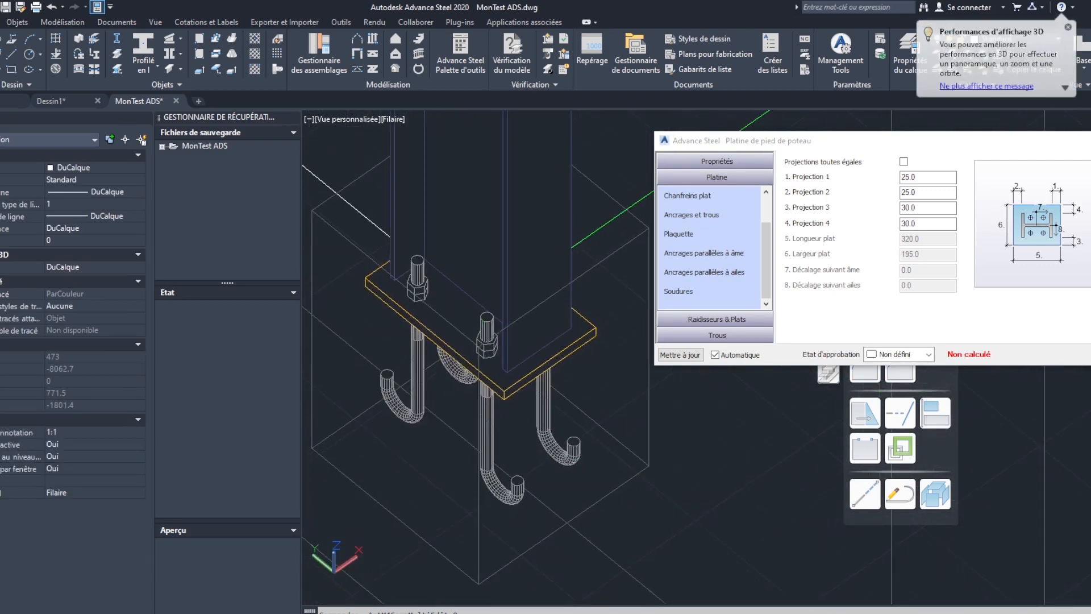
# - Examine the base plate connection's additional plate, shim, shear key and stiffener settings, including exterior and middle stiffeners
pyautogui.click(708, 319)
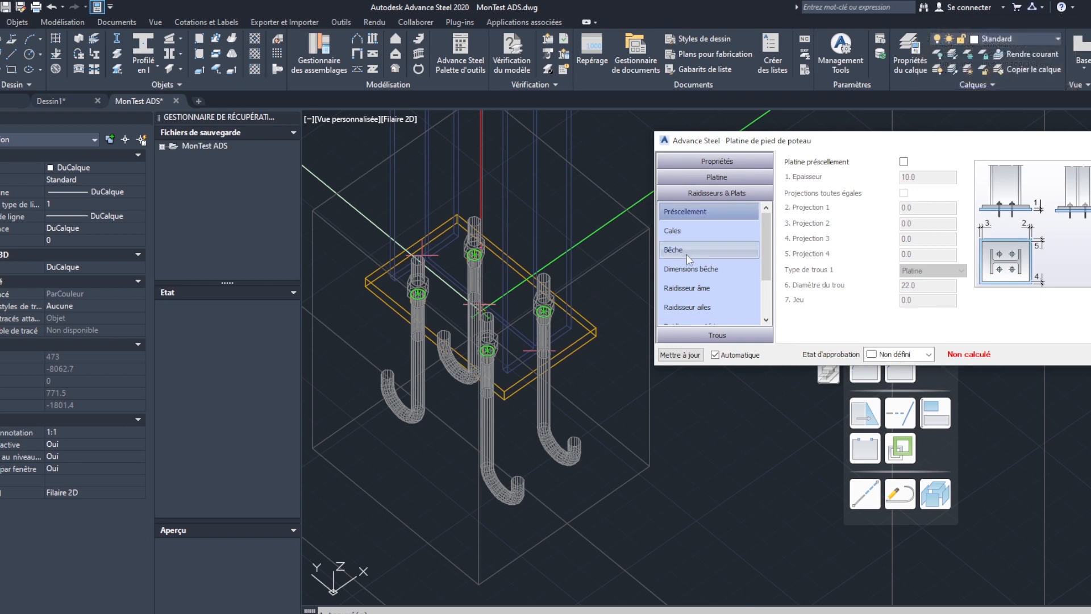
pyautogui.scroll(-1, 690, 258)
pyautogui.scroll(1, 714, 227)
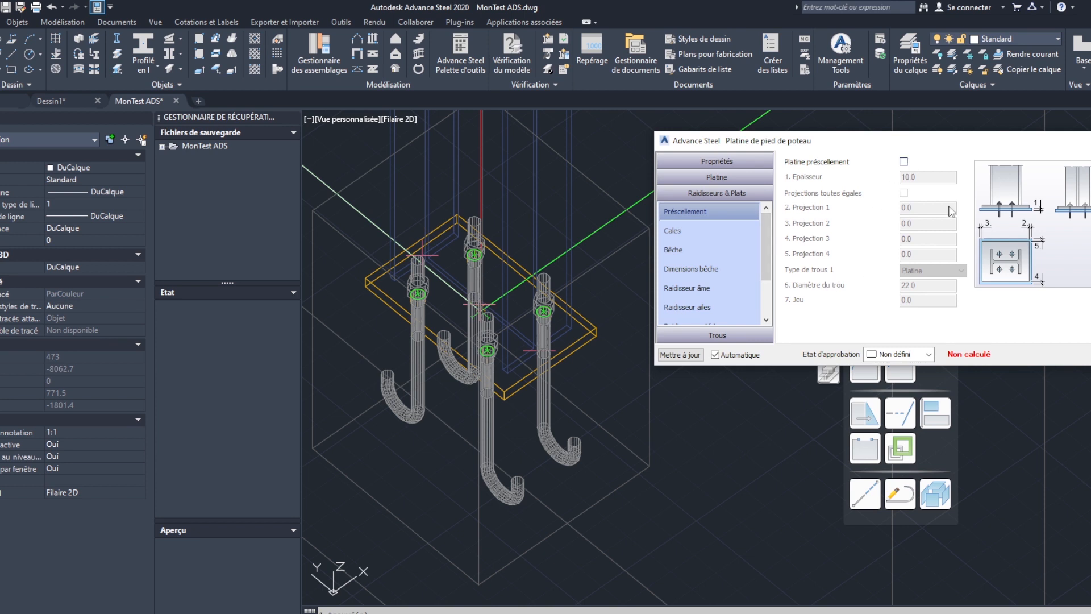
pyautogui.click(678, 229)
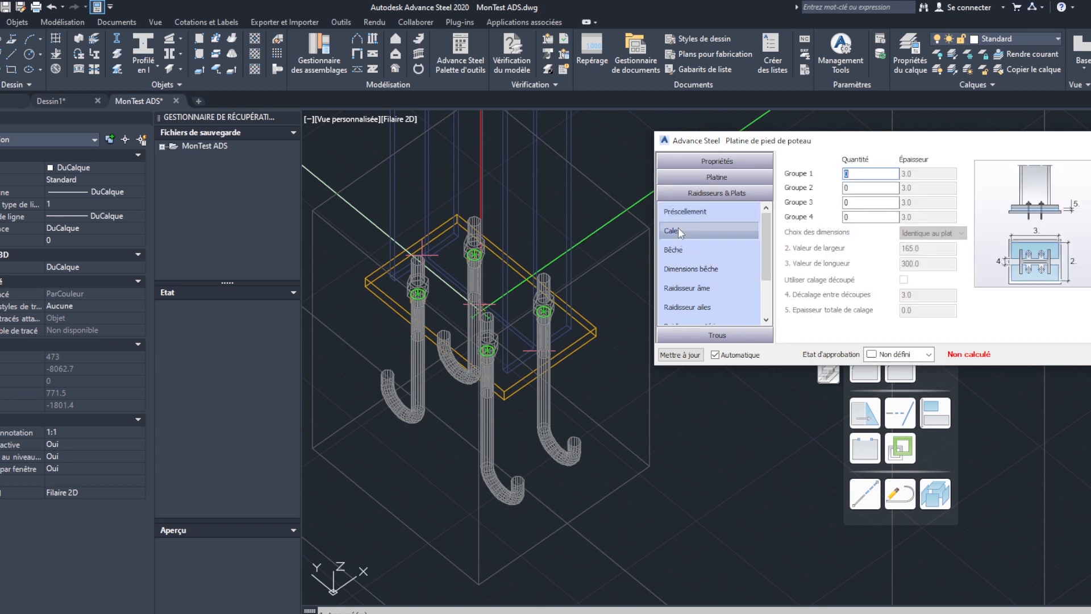
pyautogui.click(690, 214)
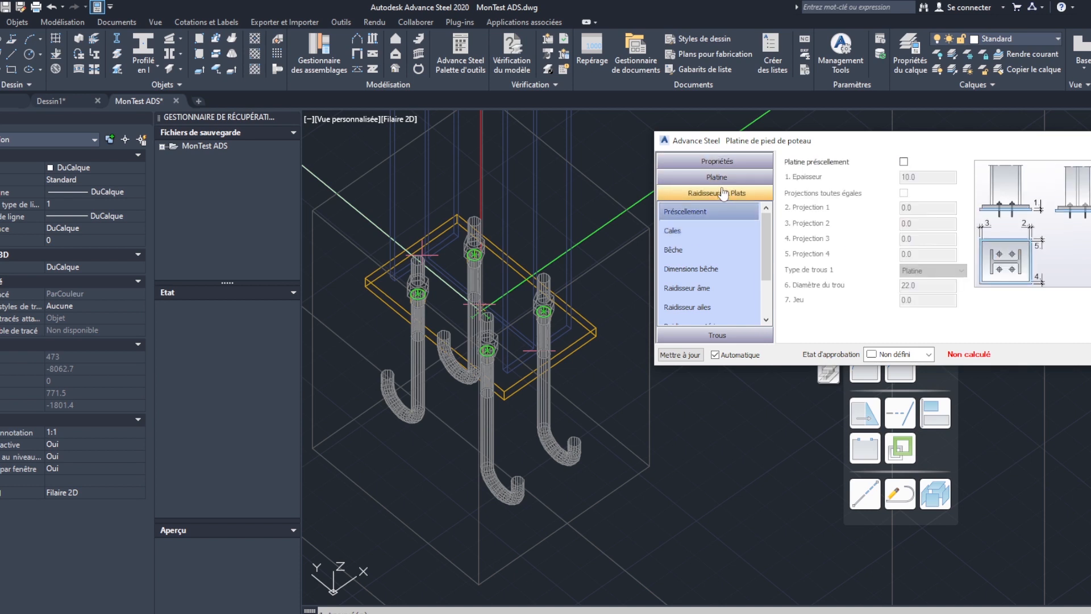
pyautogui.click(685, 272)
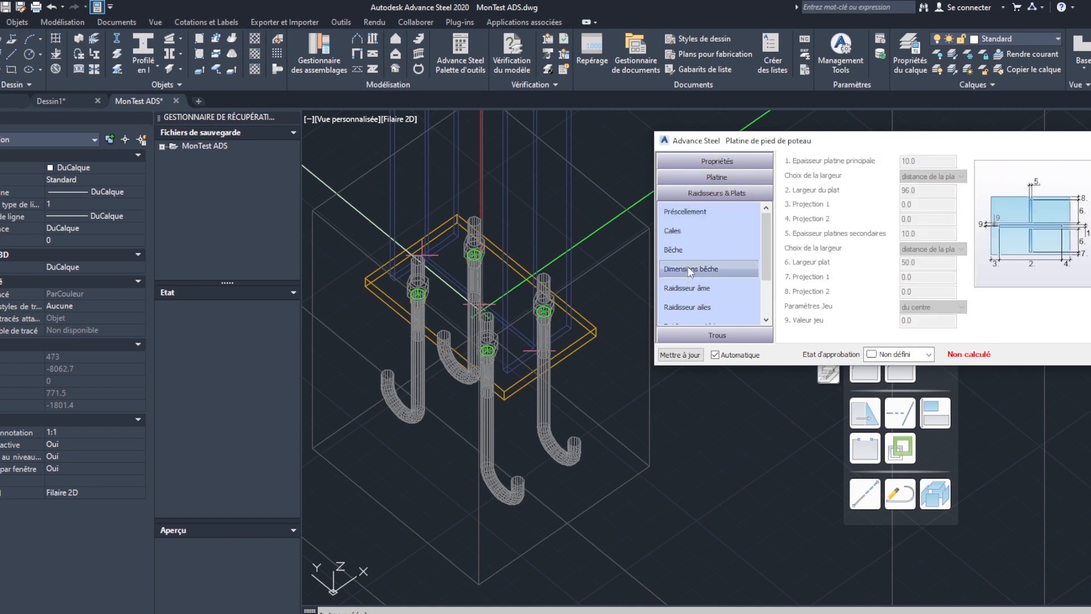
pyautogui.click(700, 289)
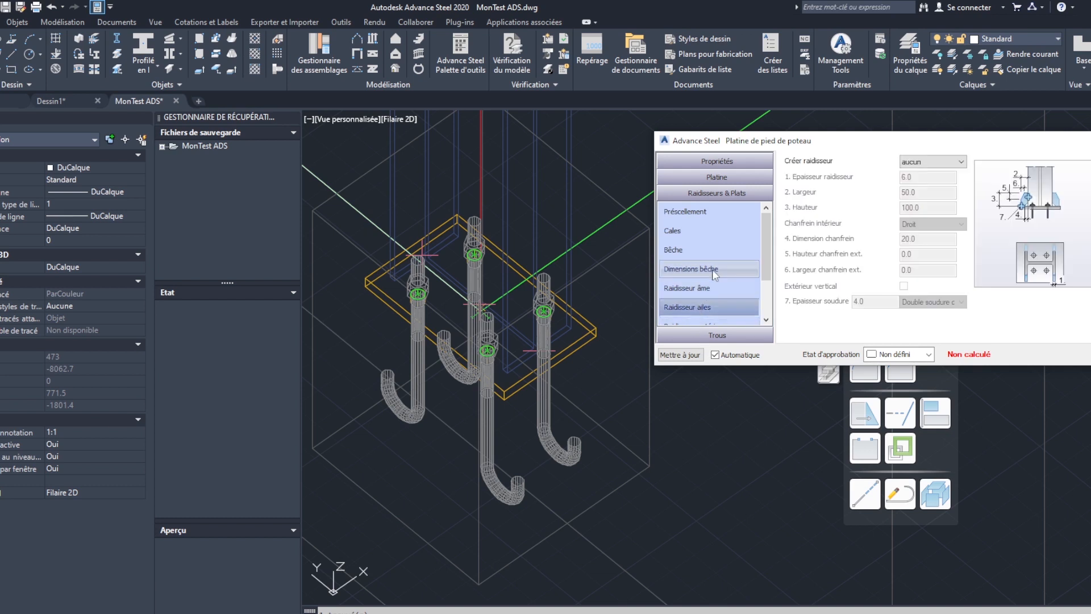
pyautogui.scroll(-1, 711, 269)
pyautogui.click(700, 270)
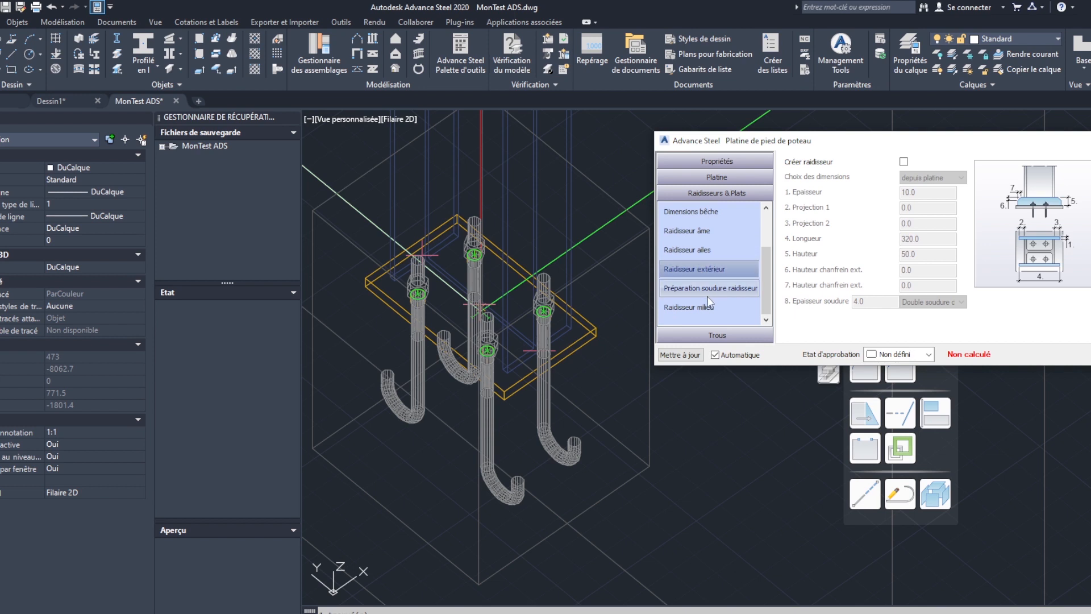
pyautogui.click(707, 293)
pyautogui.click(704, 304)
pyautogui.scroll(1, 704, 244)
# - Enable the Platine préscellement under the base plate and set its thickness to 15
pyautogui.click(702, 213)
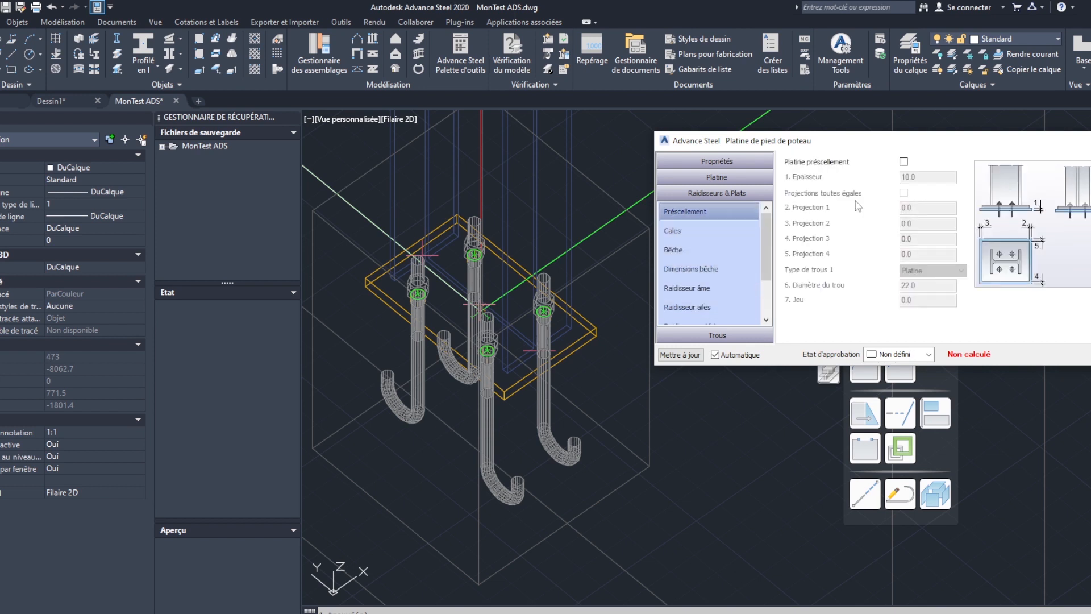
pyautogui.click(904, 162)
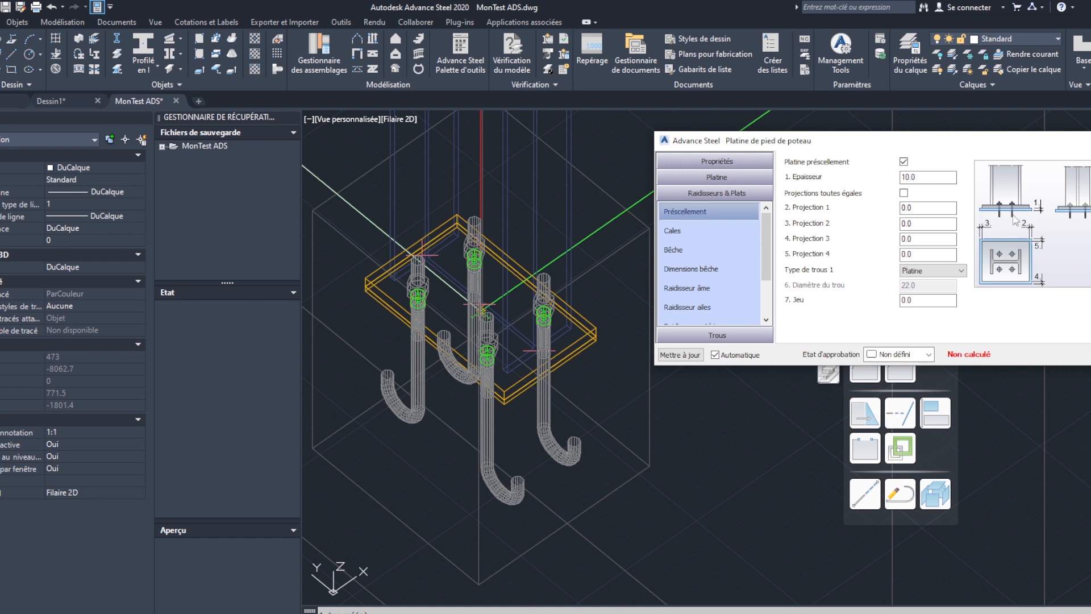
pyautogui.click(924, 177)
pyautogui.moveTo(925, 178); pyautogui.dragTo(848, 183)
pyautogui.write('15')
pyautogui.press('Tab')
# - Compare the hole type options of the Préscellement plate, keeping Platine
pyautogui.click(952, 272)
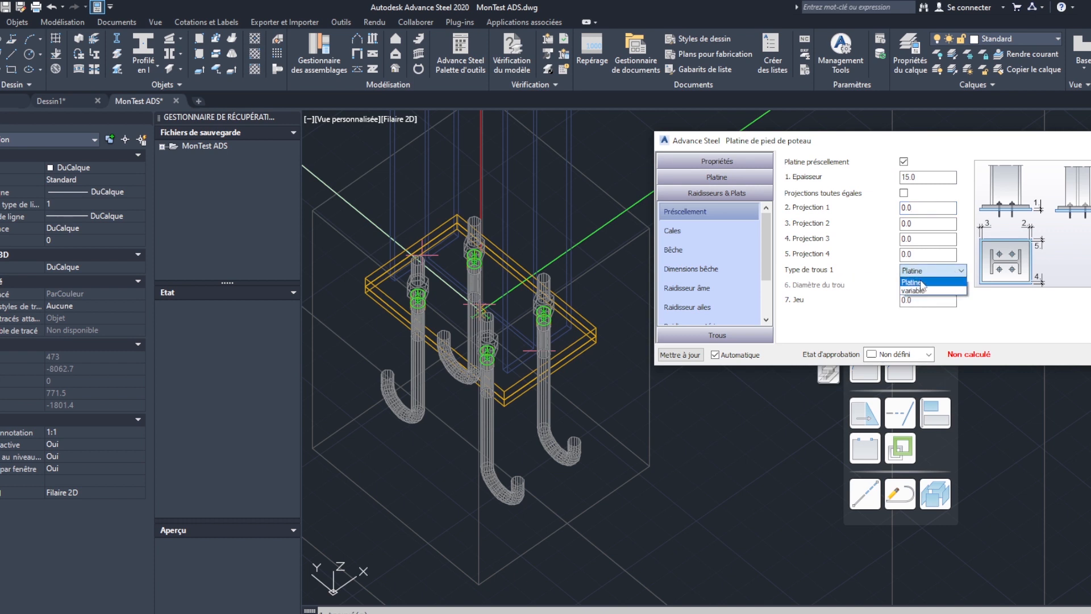
pyautogui.click(921, 283)
pyautogui.click(932, 271)
pyautogui.click(925, 284)
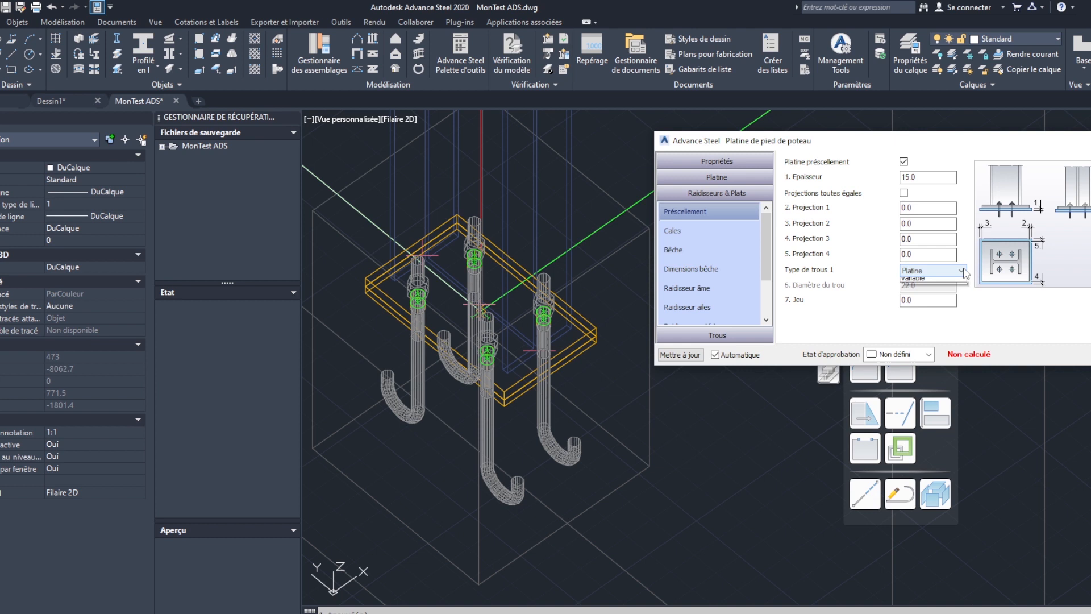
pyautogui.click(929, 271)
pyautogui.click(919, 290)
pyautogui.click(953, 269)
pyautogui.click(913, 281)
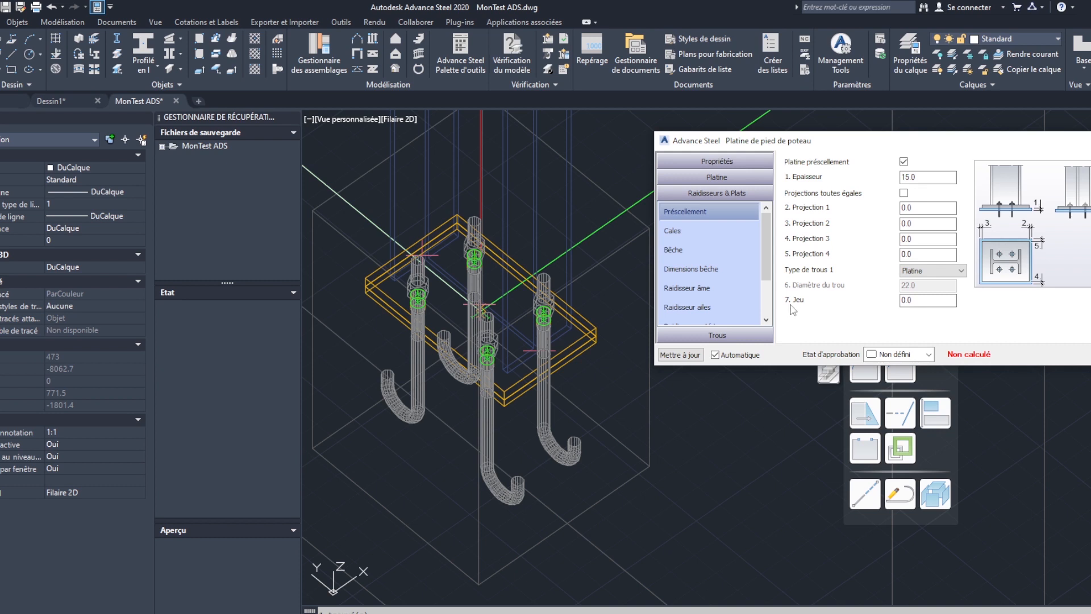
pyautogui.press('Tab')
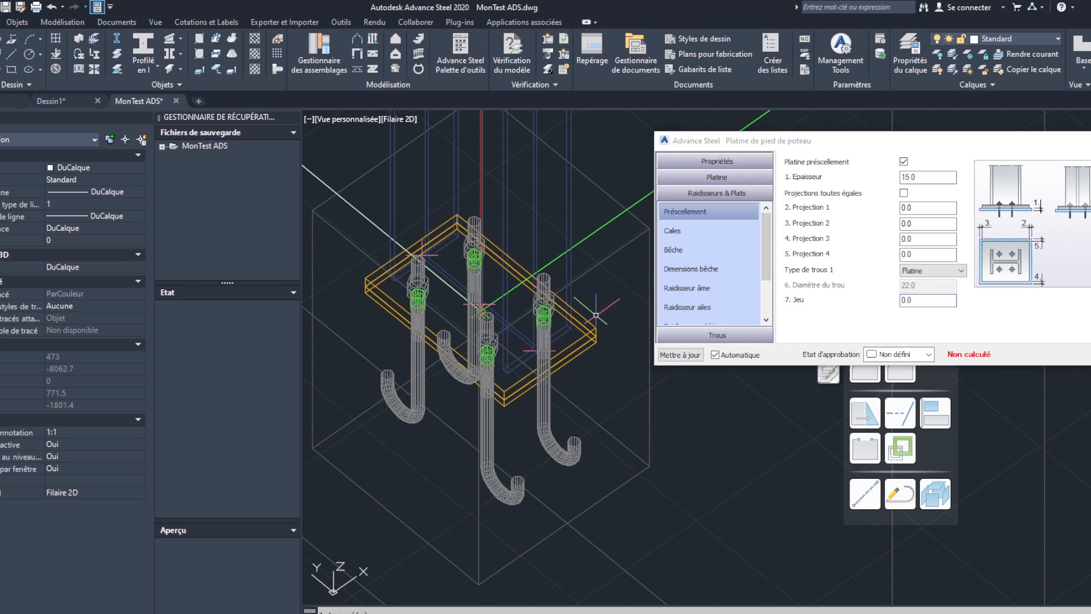
# - Inspect the added plate in the model, try its variable hole type, and restore Platine
pyautogui.scroll(4, 596, 325)
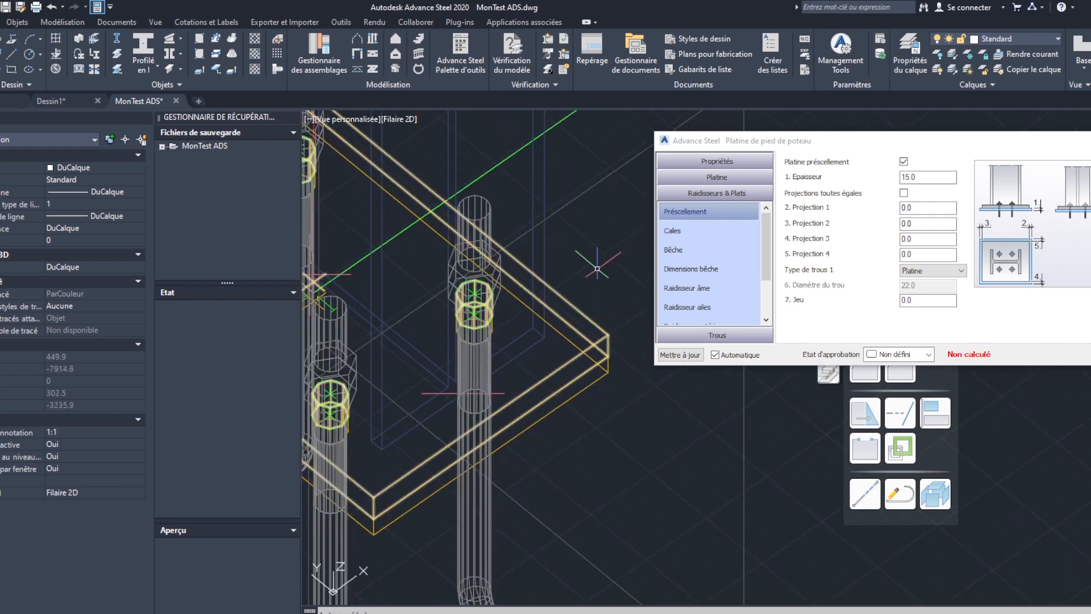
pyautogui.scroll(-2, 598, 264)
pyautogui.scroll(2, 560, 347)
pyautogui.scroll(2, 557, 346)
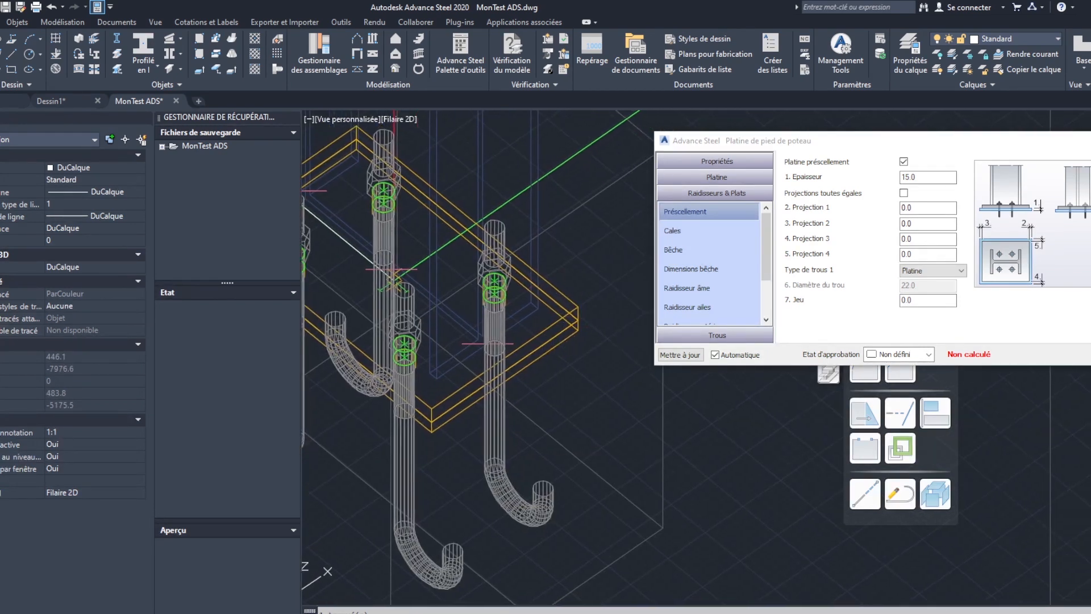
pyautogui.scroll(-3, 555, 345)
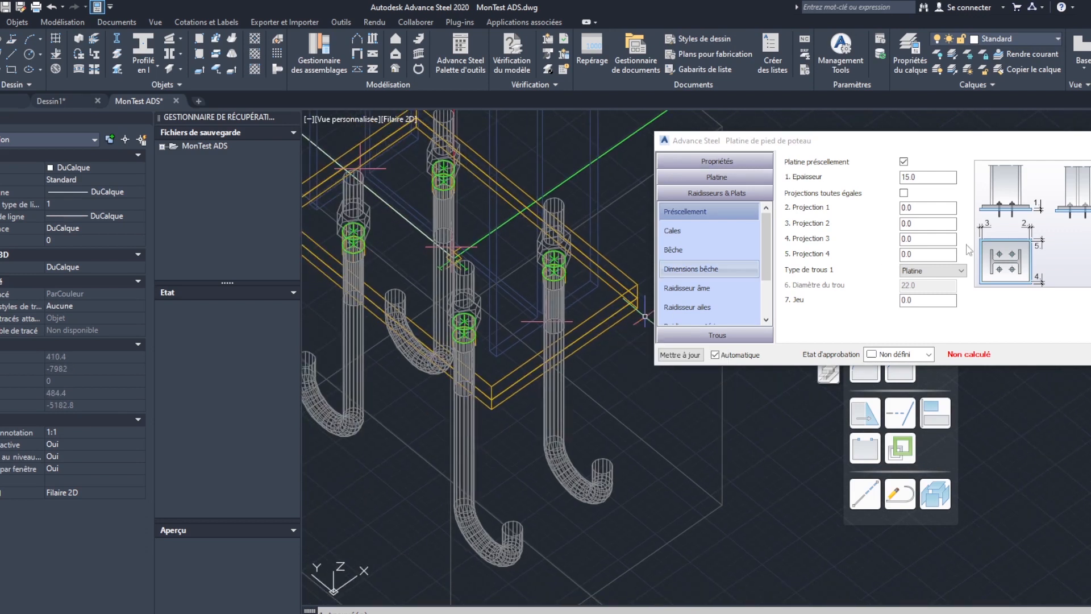
pyautogui.click(932, 270)
pyautogui.click(932, 291)
pyautogui.doubleClick(904, 284)
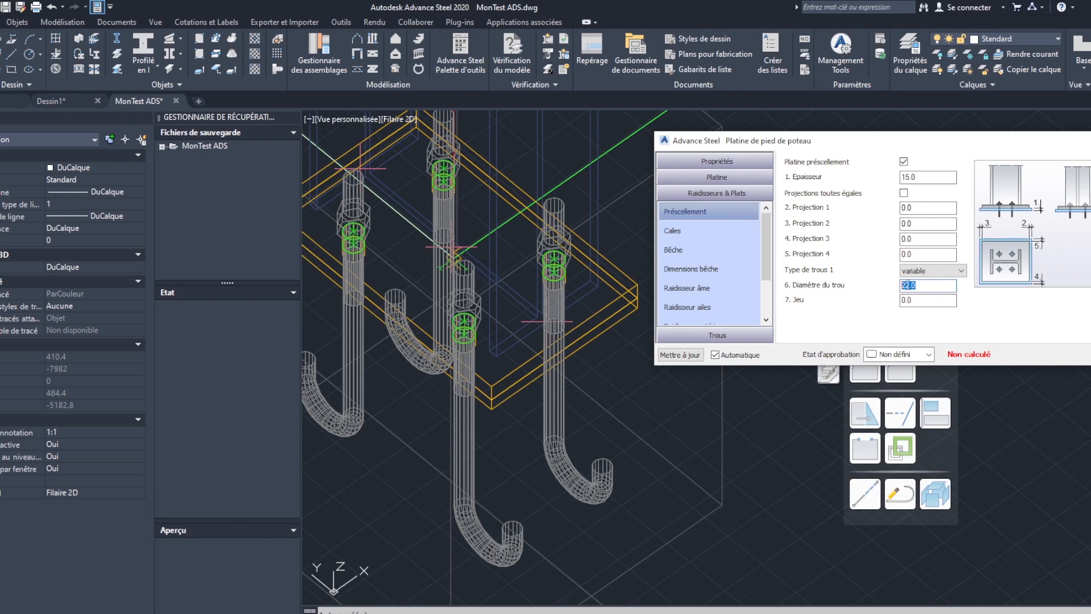
pyautogui.click(948, 275)
pyautogui.click(921, 286)
# - Examine the shim quantities, the shear key creation options and the shear key dimensions
pyautogui.click(672, 230)
pyautogui.click(869, 175)
pyautogui.click(868, 188)
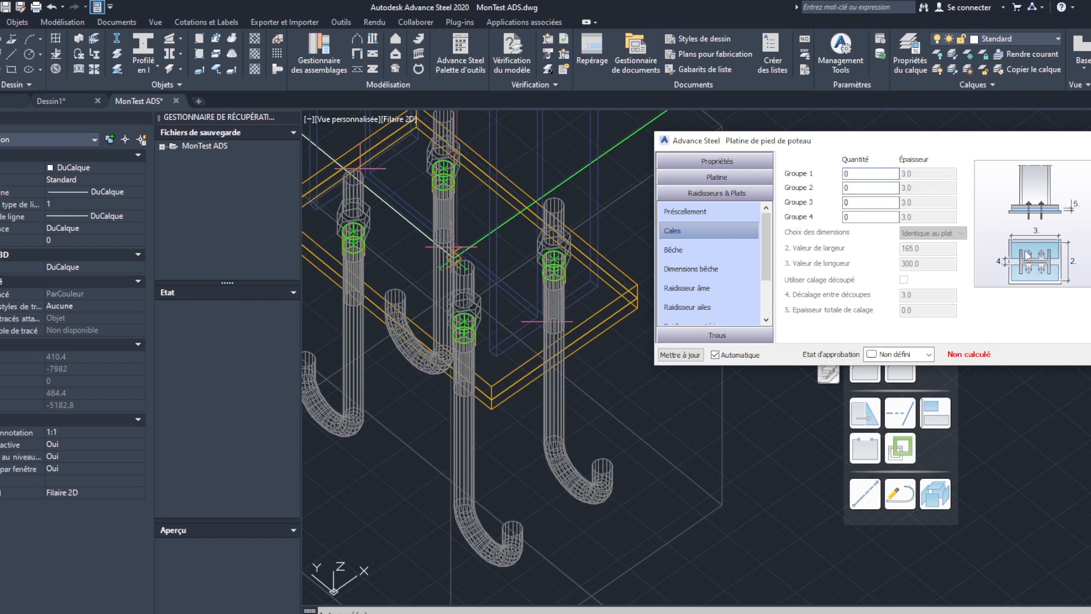
pyautogui.click(689, 250)
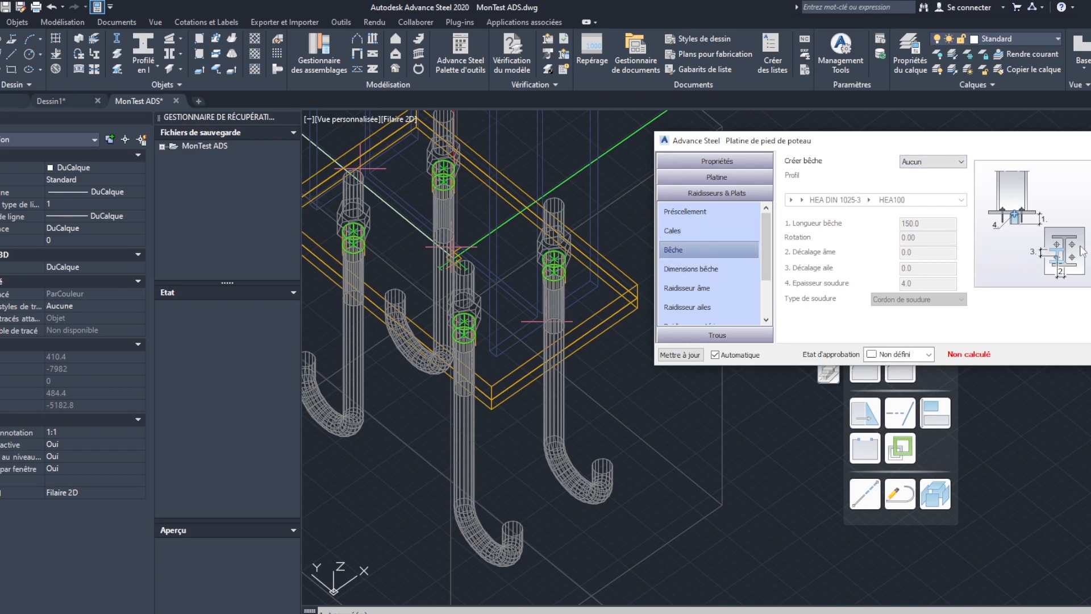
pyautogui.click(685, 268)
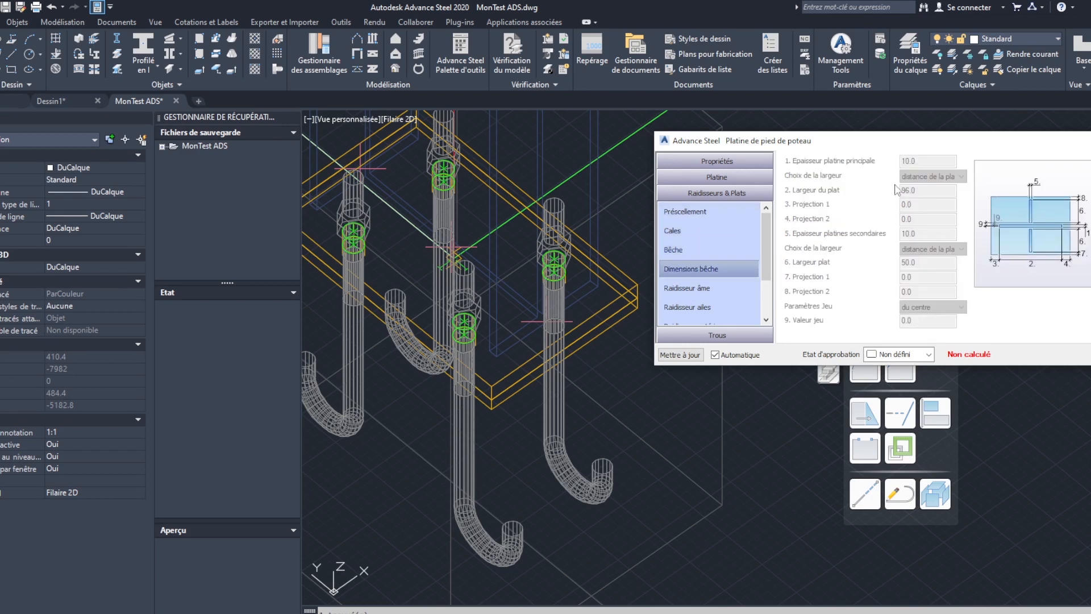
pyautogui.scroll(-3, 741, 272)
pyautogui.scroll(3, 741, 273)
# - Create web stiffeners with the les deux côtés option and inspect them around the base plate
pyautogui.click(701, 291)
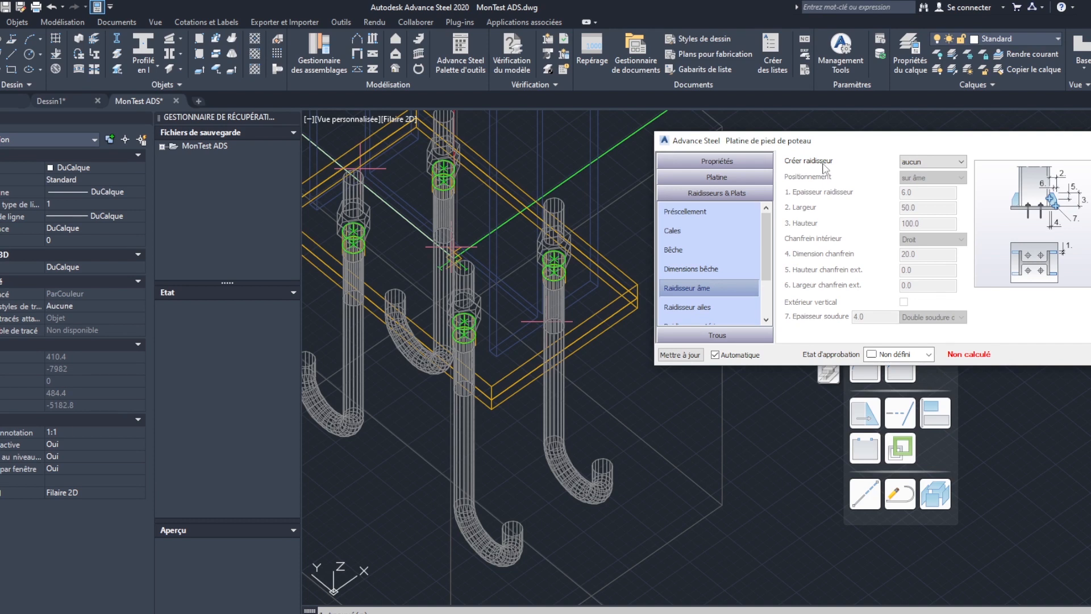
pyautogui.click(911, 163)
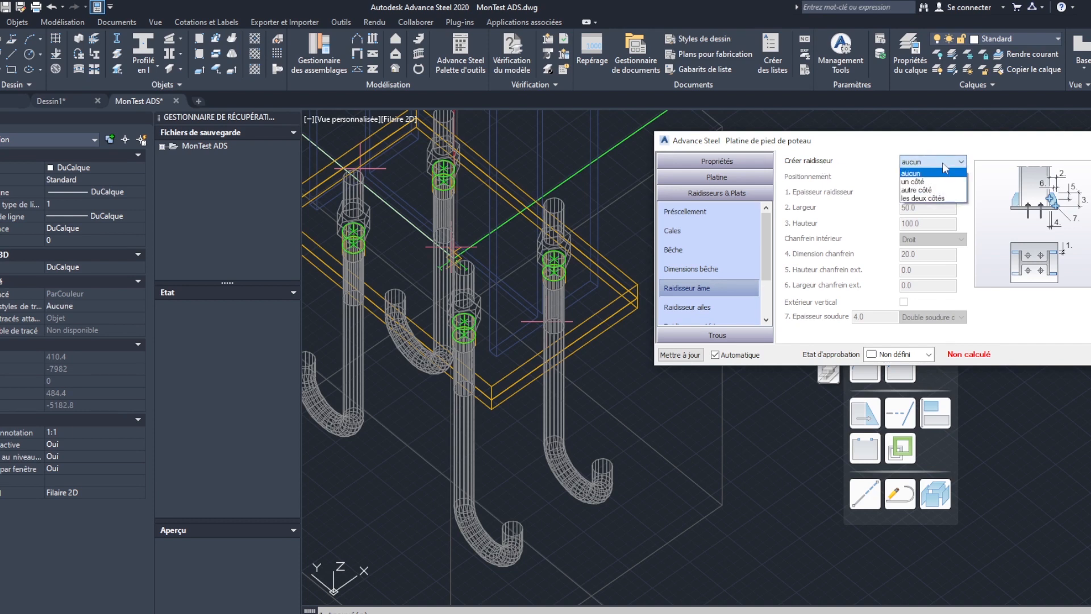
pyautogui.click(935, 198)
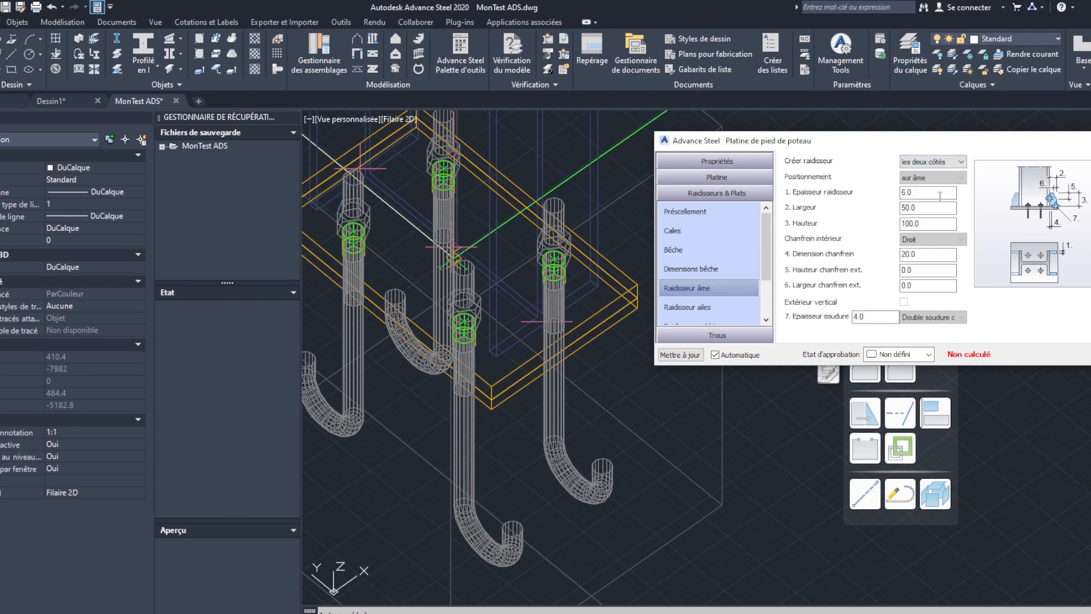
pyautogui.scroll(5, 611, 359)
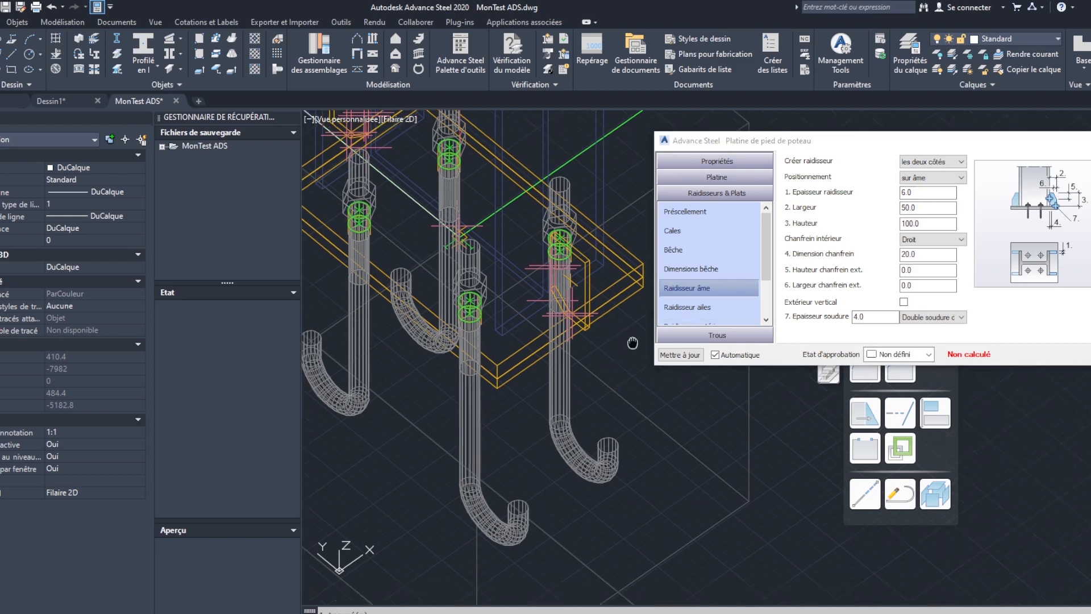
pyautogui.keyDown('shift'); pyautogui.moveTo(611, 359); pyautogui.dragTo(396, 334, button='middle'); pyautogui.keyUp('shift')
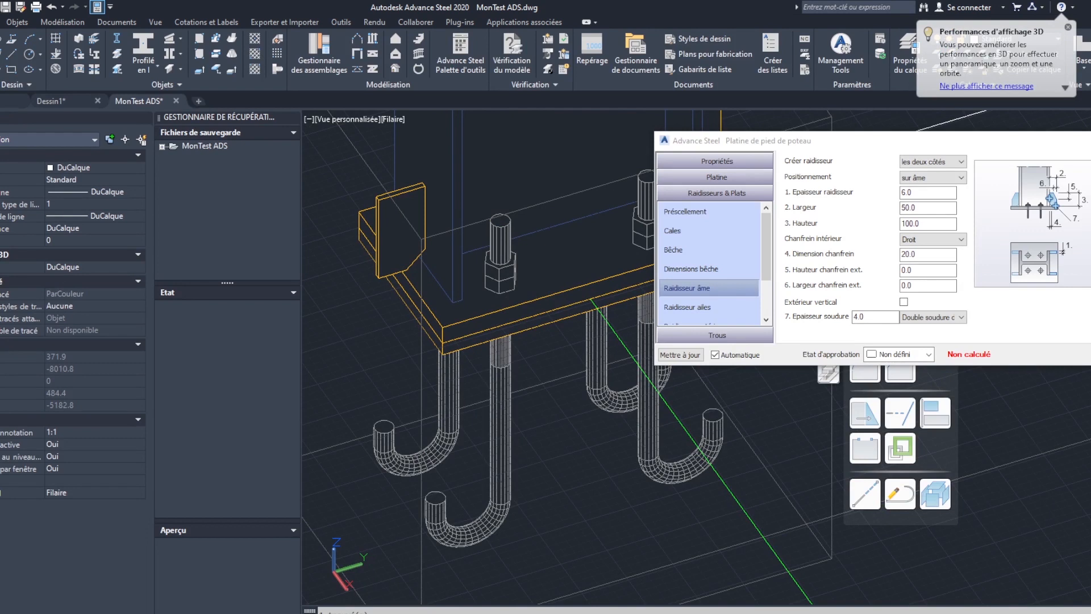
pyautogui.scroll(-3, 529, 279)
pyautogui.scroll(3, 604, 261)
pyautogui.moveTo(602, 260); pyautogui.dragTo(603, 352, button='middle')
pyautogui.scroll(-3, 526, 336)
pyautogui.keyDown('shift'); pyautogui.moveTo(520, 335); pyautogui.dragTo(647, 335, button='middle'); pyautogui.keyUp('shift')
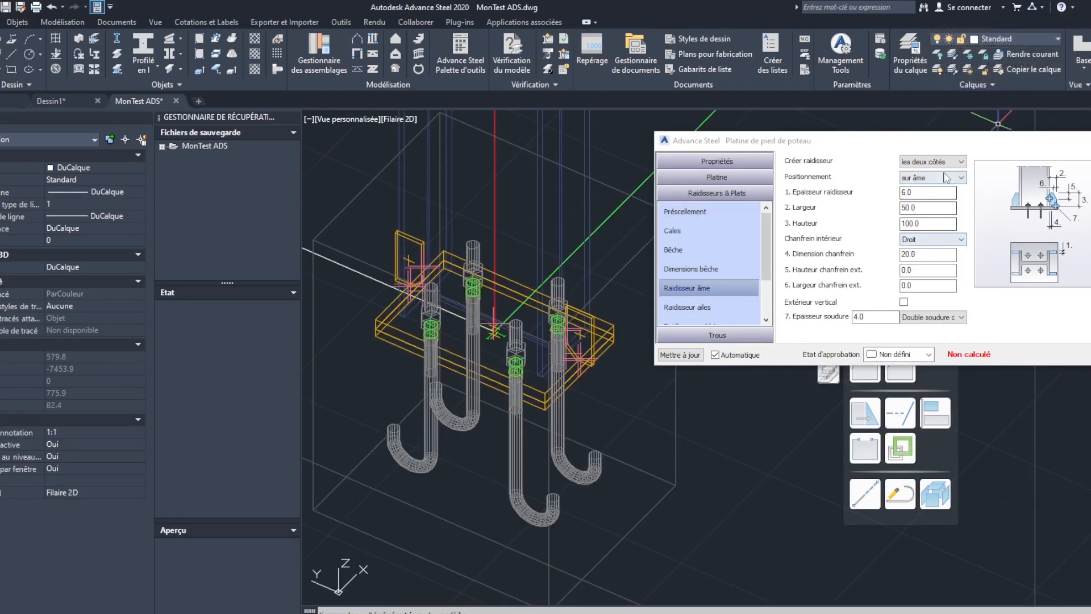
# - Try the Aux sommets positioning for the web stiffeners and return them to sur âme
pyautogui.click(961, 178)
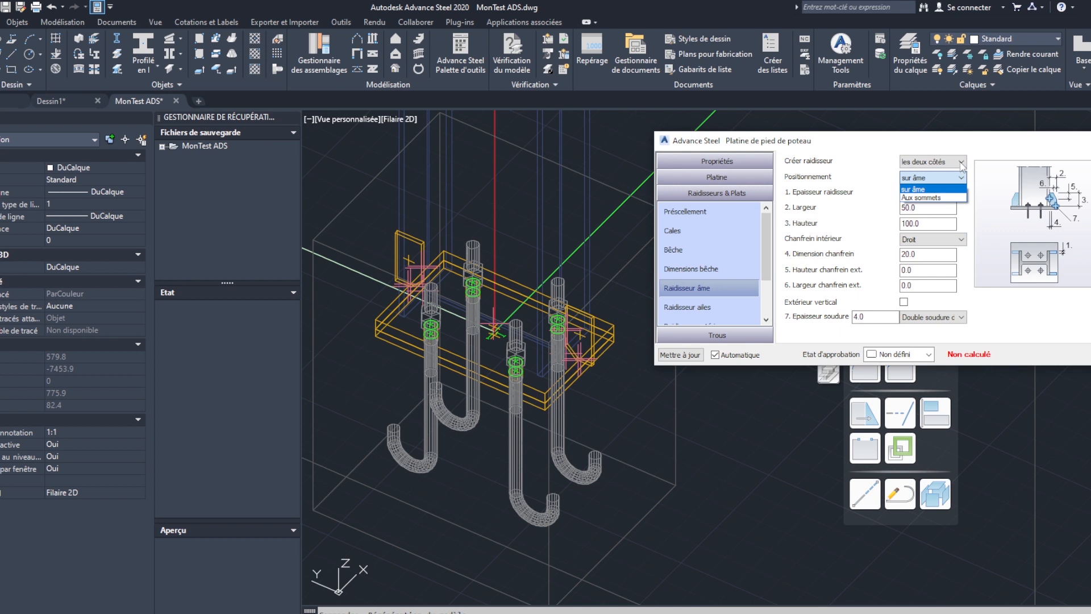
pyautogui.click(961, 162)
pyautogui.click(962, 163)
pyautogui.click(941, 177)
pyautogui.click(935, 198)
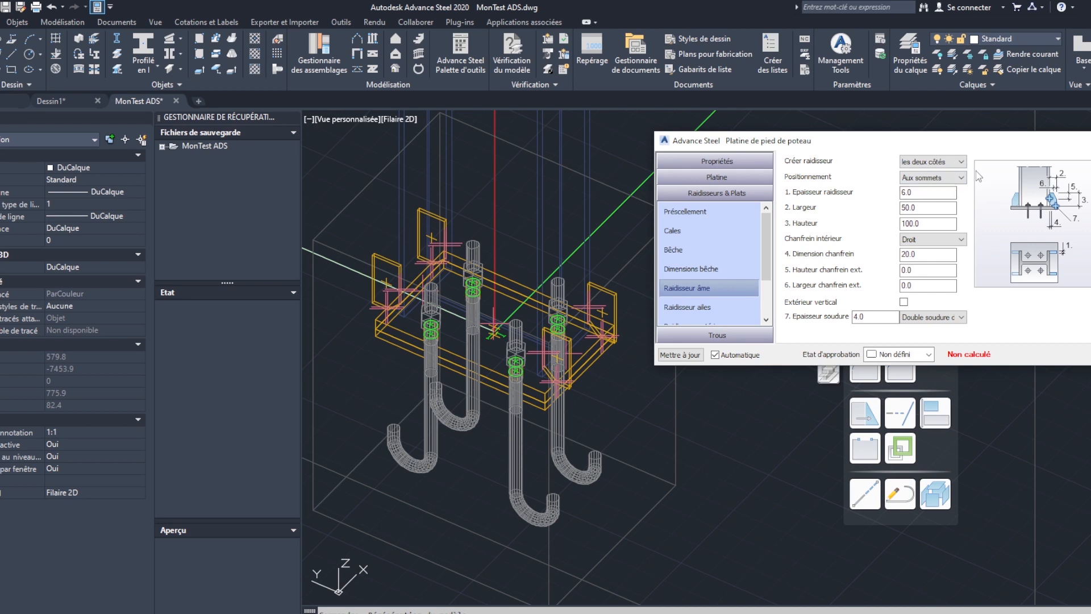
pyautogui.keyDown('shift'); pyautogui.moveTo(605, 379); pyautogui.dragTo(606, 425, button='middle'); pyautogui.keyUp('shift')
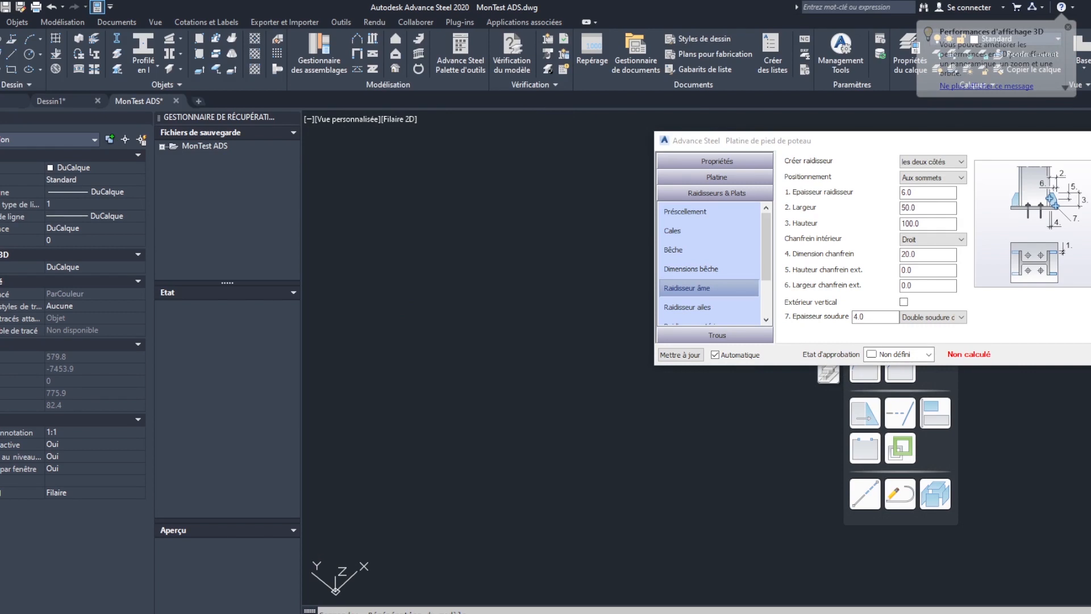
pyautogui.click(932, 177)
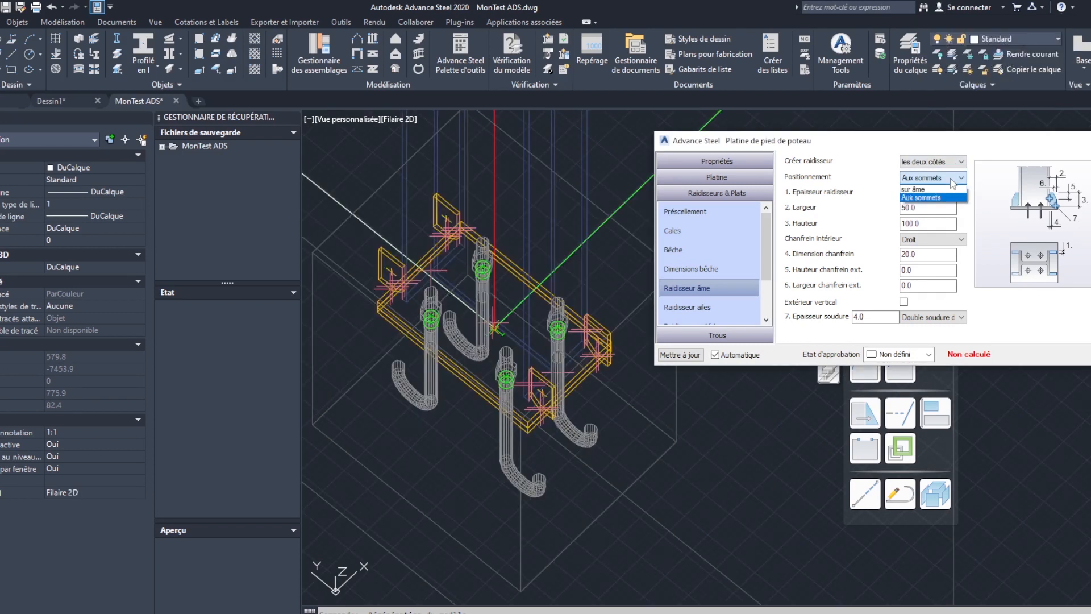
pyautogui.click(921, 192)
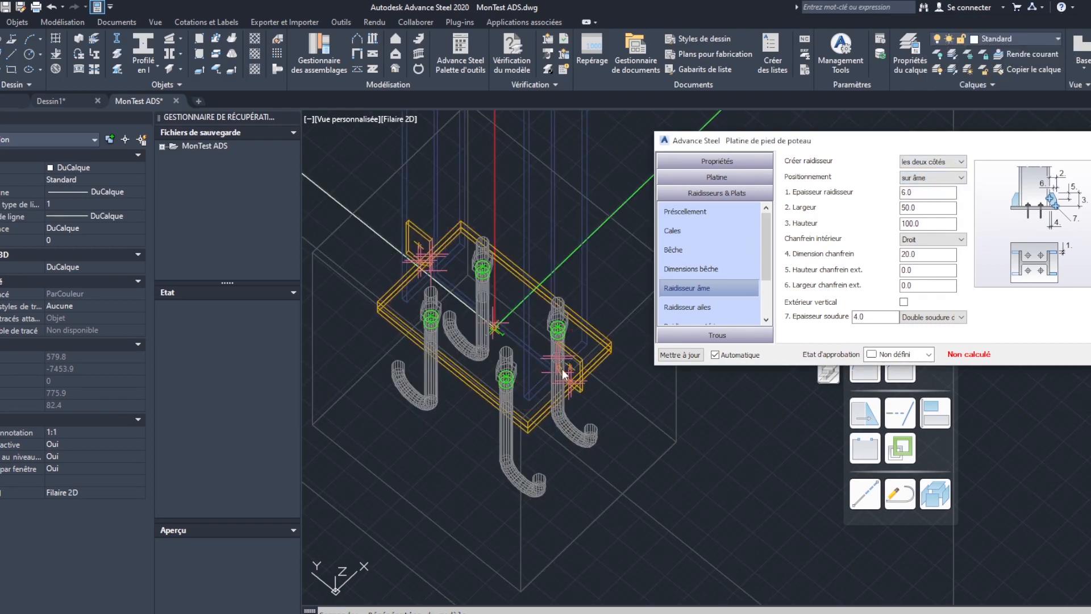
pyautogui.scroll(2, 562, 376)
pyautogui.scroll(-2, 588, 404)
pyautogui.moveTo(589, 404); pyautogui.dragTo(595, 421, button='middle')
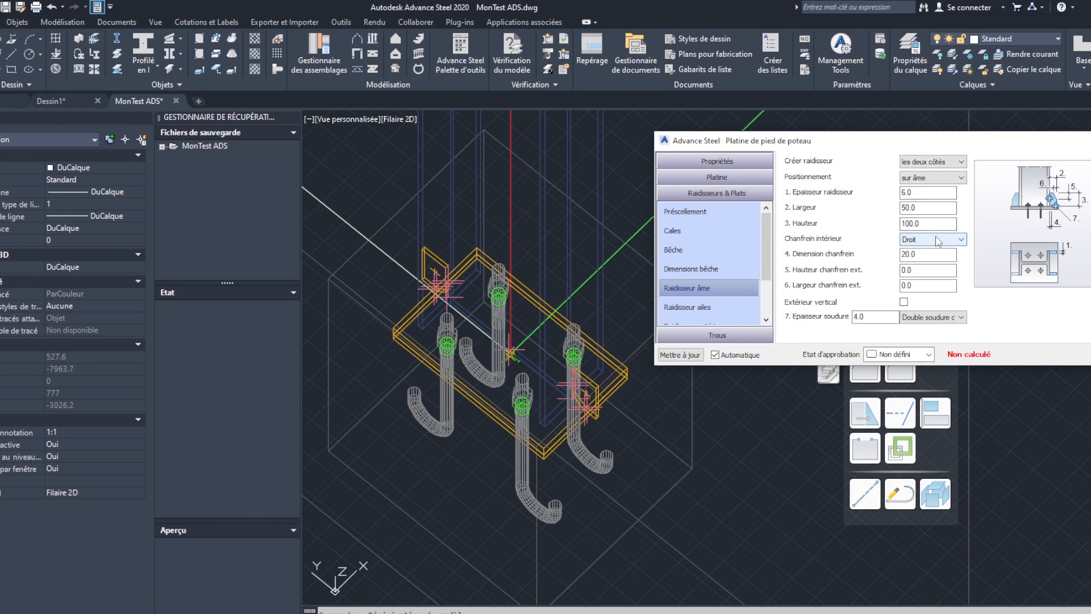
# - Review the web stiffener's creation and positioning options and its available inner chamfer types
pyautogui.click(935, 179)
pyautogui.click(975, 165)
pyautogui.click(962, 163)
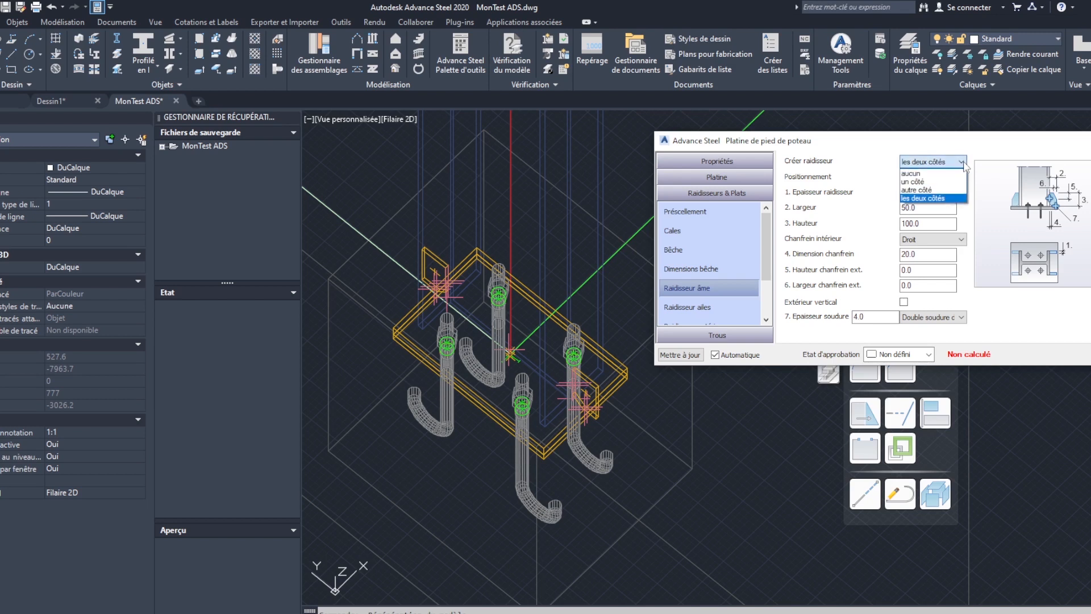
pyautogui.click(962, 163)
pyautogui.click(919, 192)
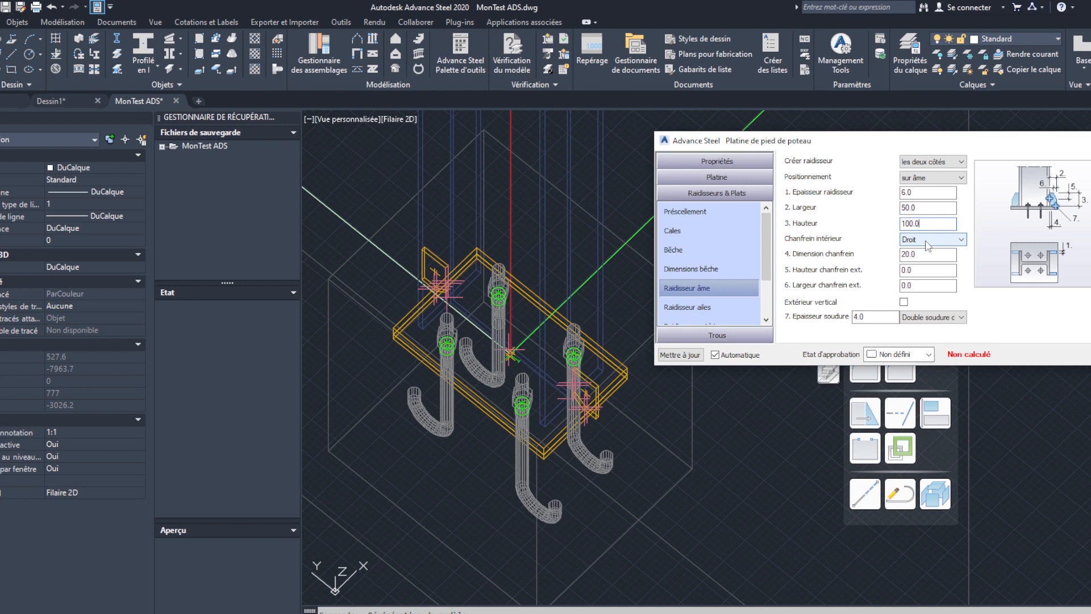
pyautogui.click(953, 242)
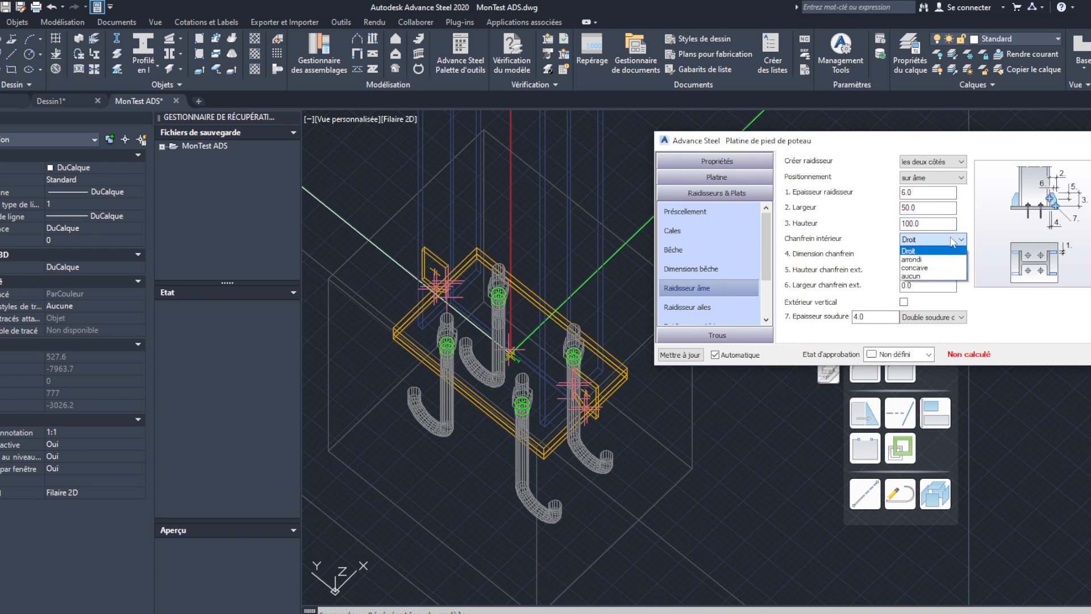
pyautogui.click(953, 241)
pyautogui.click(954, 241)
pyautogui.click(966, 222)
# - Set the web stiffeners' exterior chamfer to 30 high and 25 wide and inspect the chamfered stiffeners in the model
pyautogui.click(925, 256)
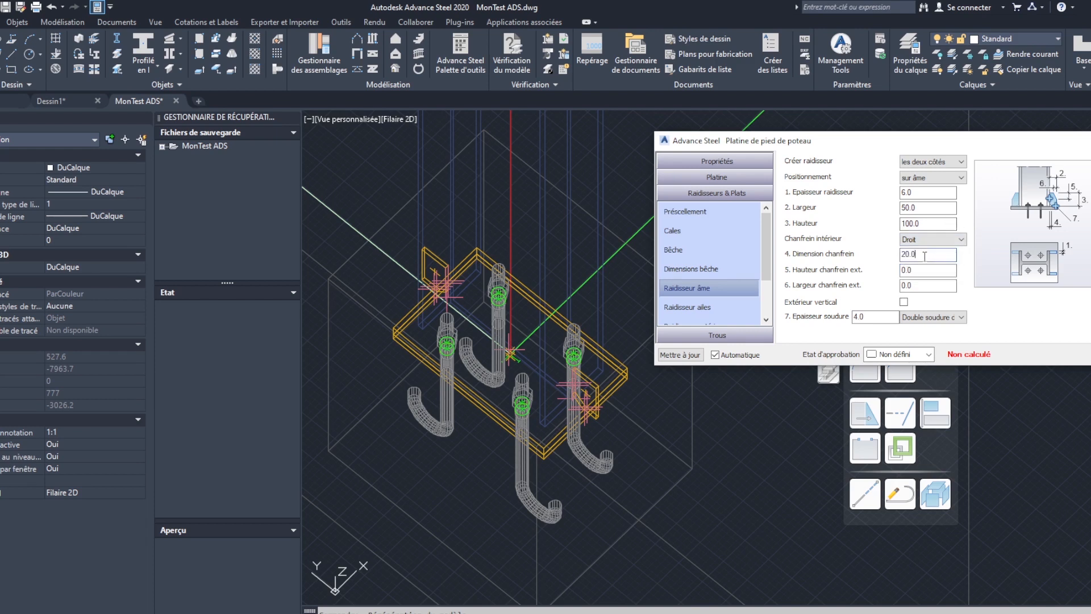
pyautogui.click(922, 270)
pyautogui.click(922, 286)
pyautogui.moveTo(917, 286); pyautogui.dragTo(899, 285)
pyautogui.click(932, 271)
pyautogui.moveTo(631, 405); pyautogui.dragTo(496, 323, button='middle')
pyautogui.keyDown('shift'); pyautogui.moveTo(560, 357); pyautogui.dragTo(625, 359, button='middle'); pyautogui.keyUp('shift')
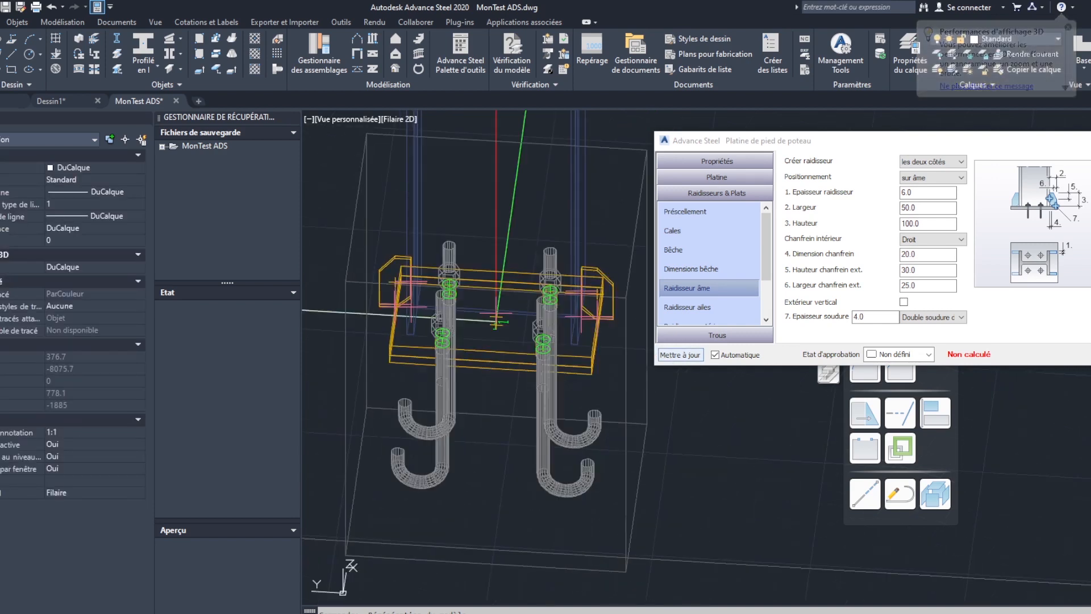
pyautogui.keyDown('shift'); pyautogui.moveTo(435, 344); pyautogui.dragTo(538, 357, button='middle'); pyautogui.keyUp('shift')
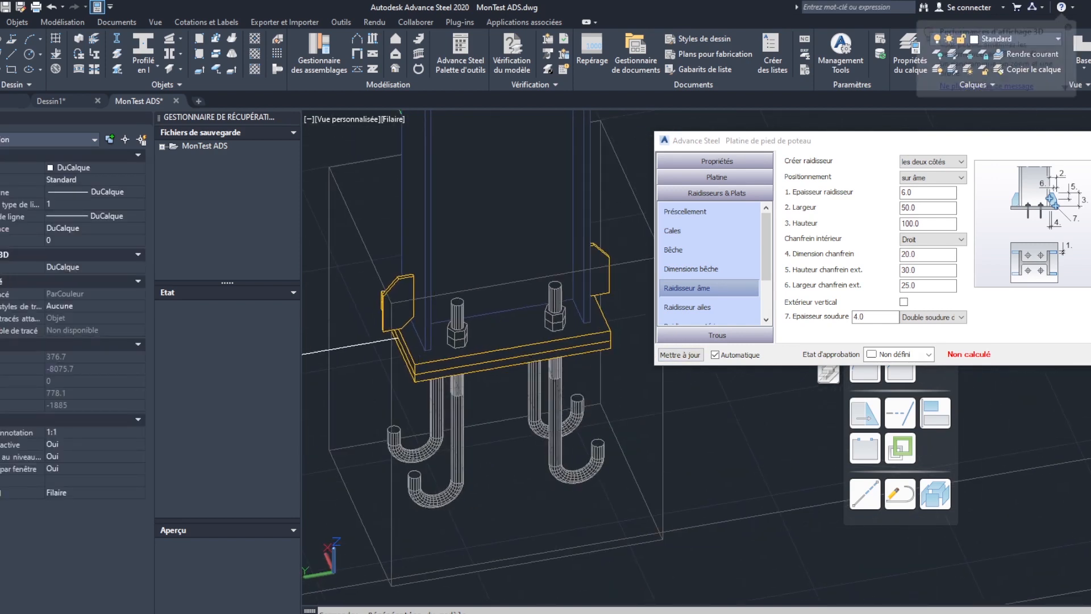
# - Measure the base plate's length between the two end corners of its long upper edge
pyautogui.write('di')
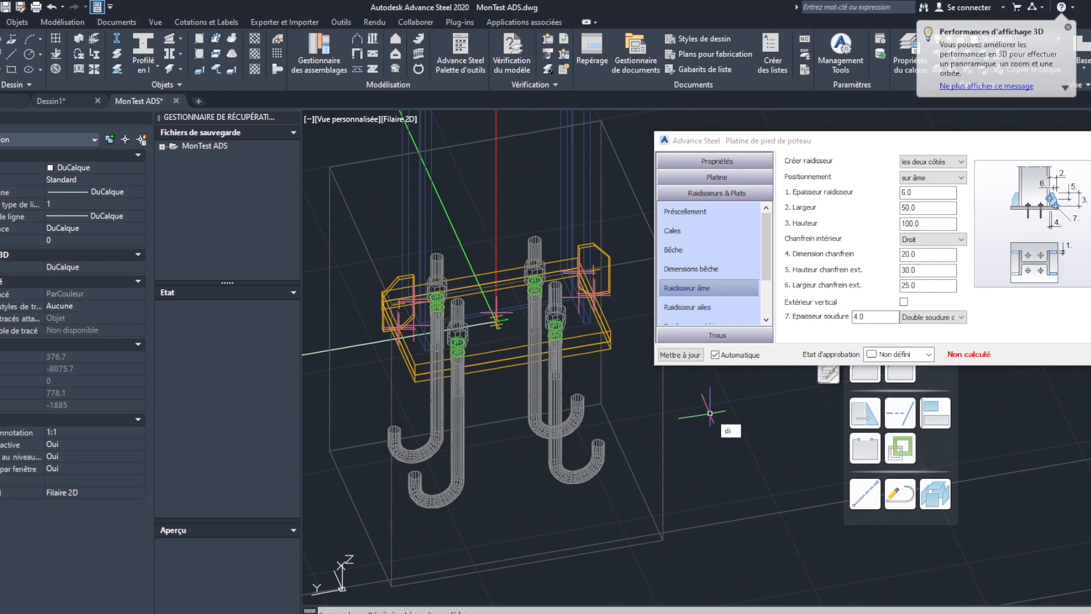
pyautogui.press('Return')
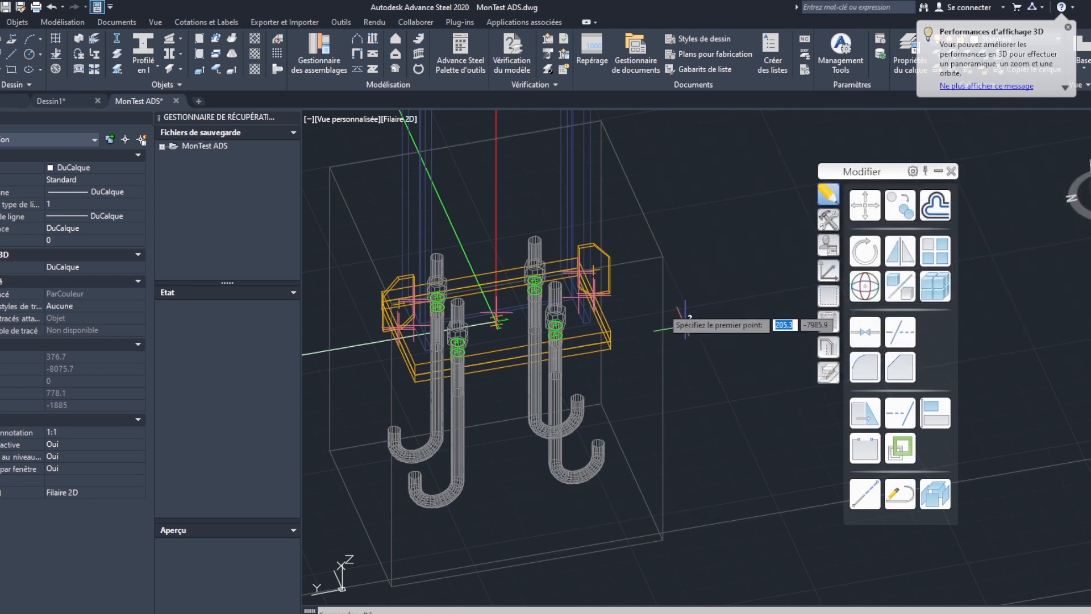
pyautogui.scroll(4, 426, 352)
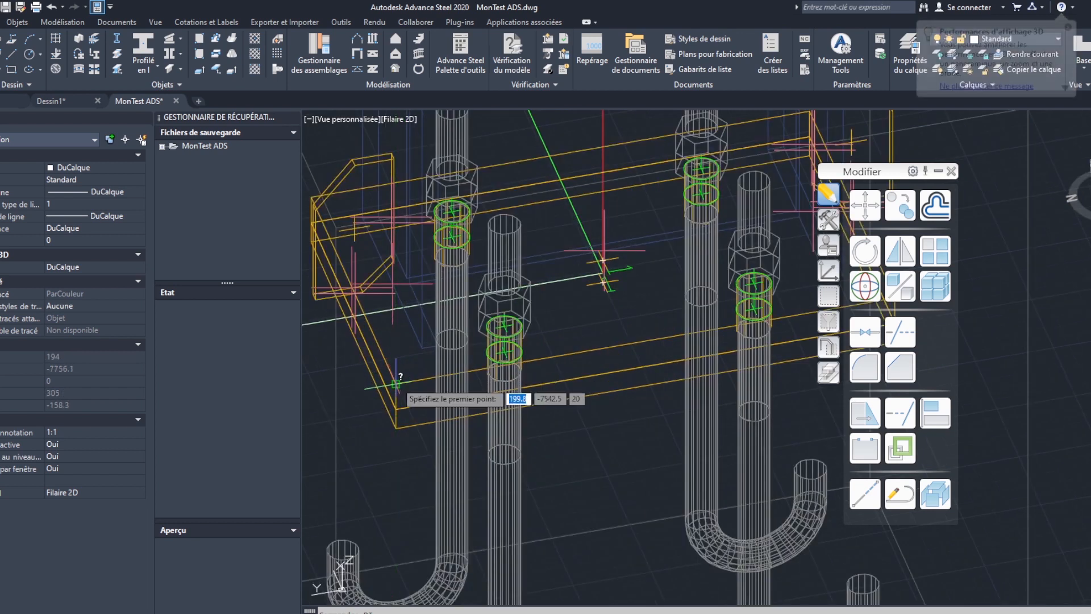
pyautogui.click(396, 384)
pyautogui.scroll(-2, 393, 387)
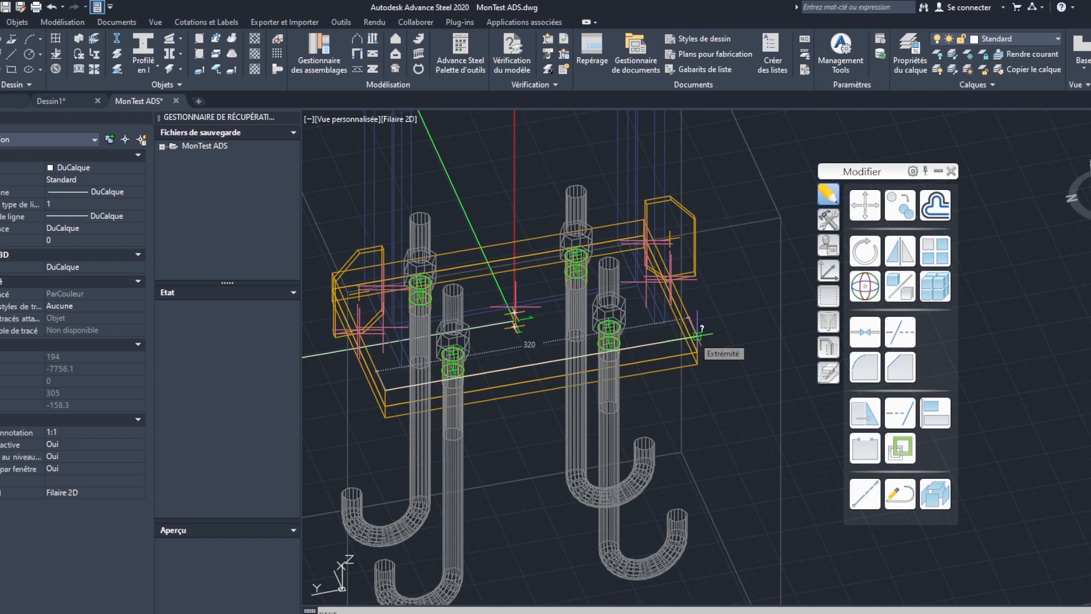
pyautogui.click(698, 337)
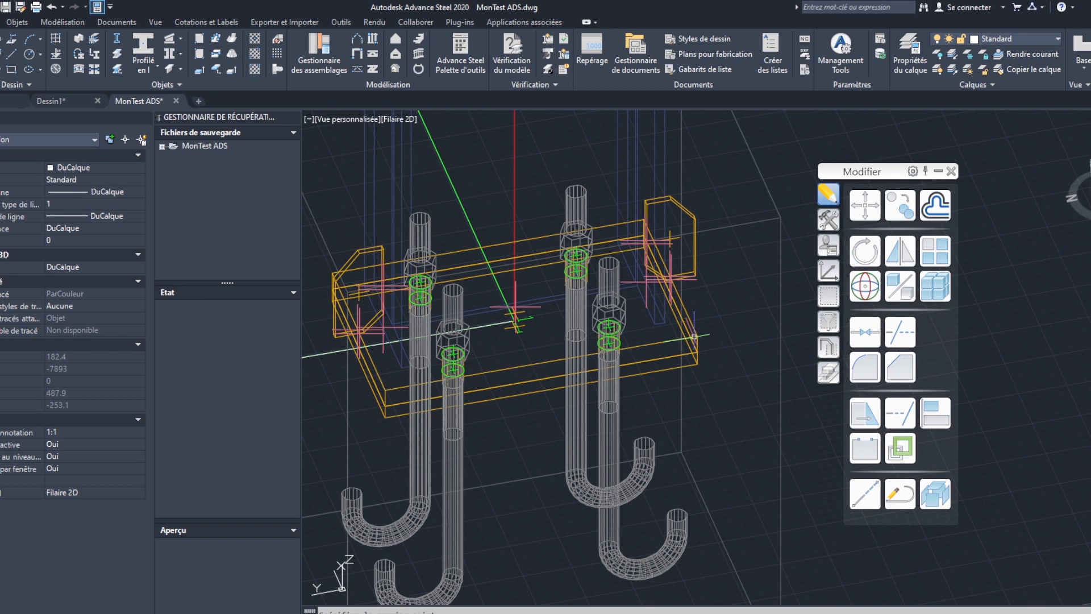
# - Reopen the base plate connection's plate dimensions, equalise all projections at 25, and restore independent projections
pyautogui.click(765, 169)
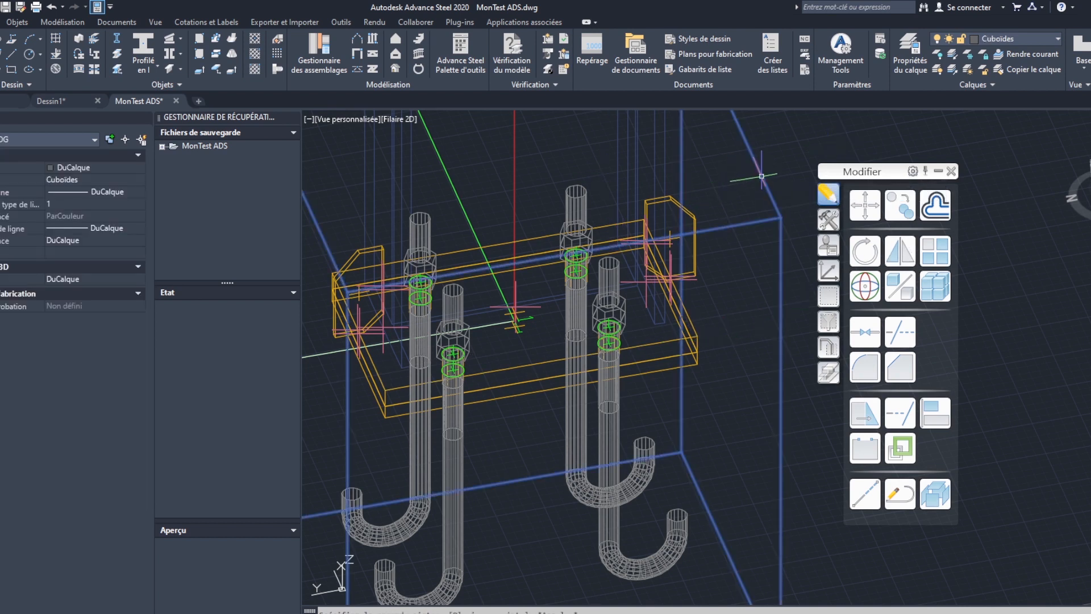
pyautogui.doubleClick(763, 175)
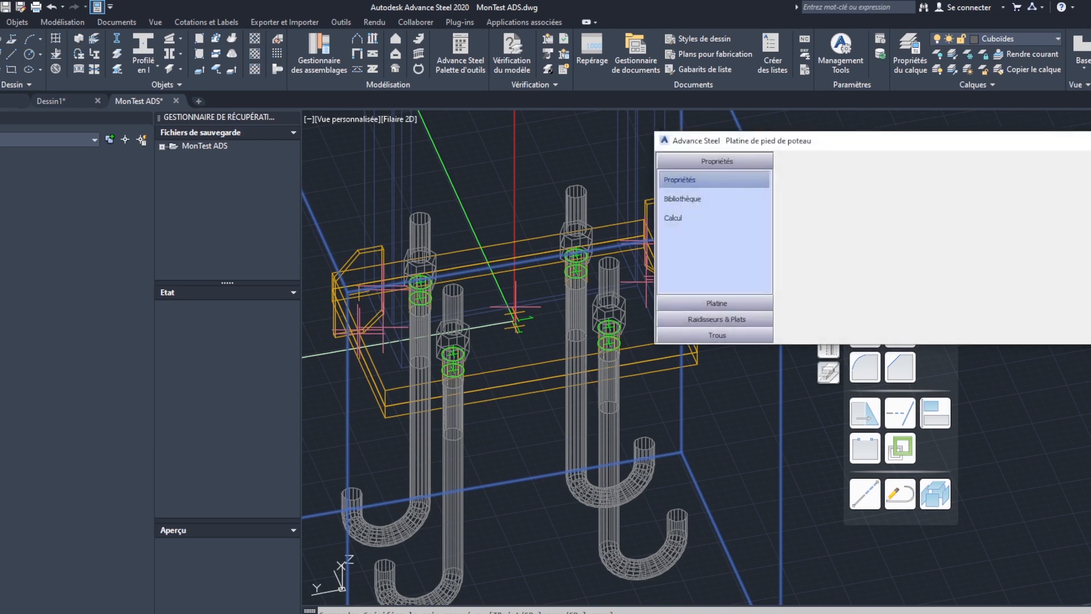
pyautogui.click(717, 302)
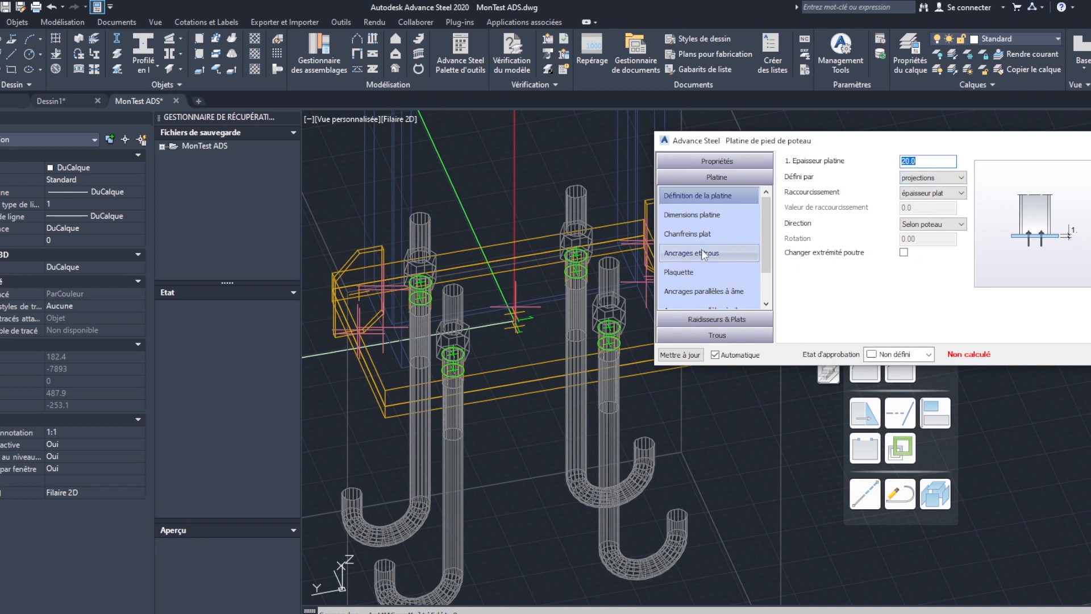
pyautogui.click(706, 216)
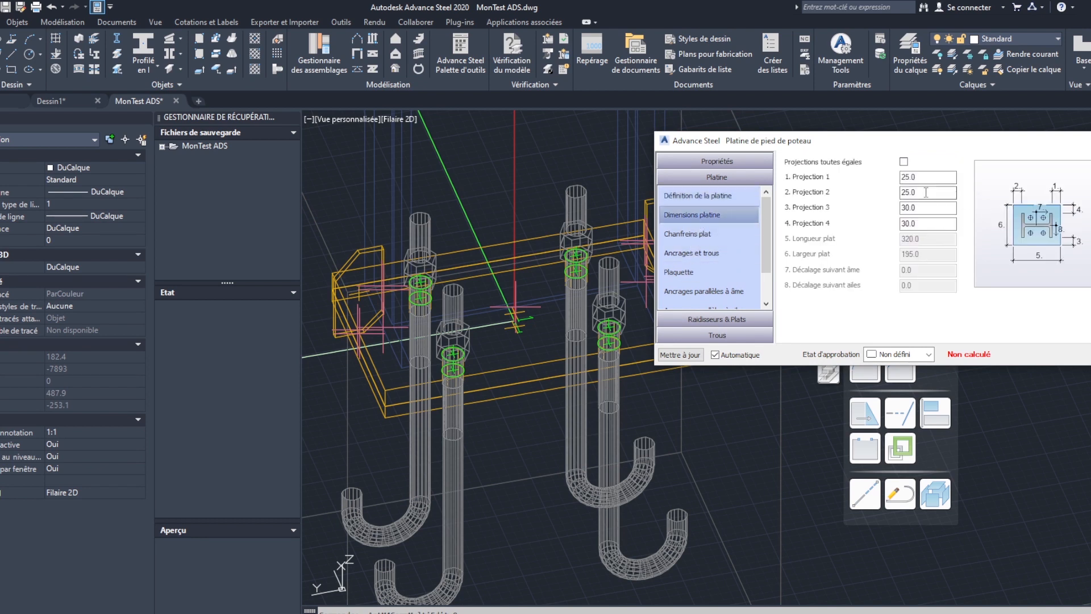
pyautogui.click(903, 161)
pyautogui.click(903, 161)
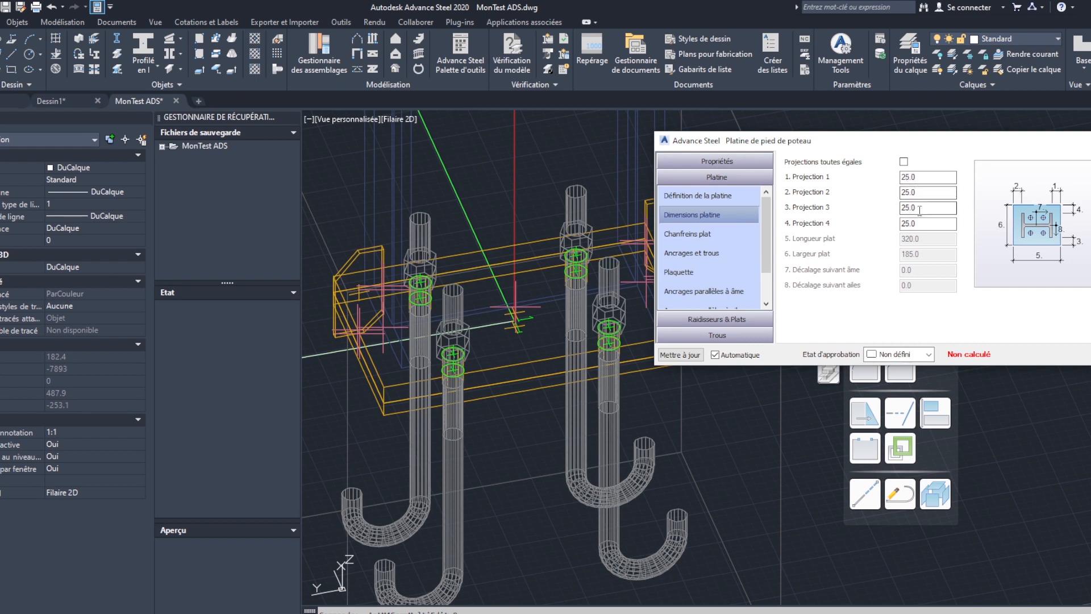
# - Set Projection 1 and Projection 2 of the base plate to 40
pyautogui.click(946, 209)
pyautogui.moveTo(910, 177); pyautogui.dragTo(890, 177)
pyautogui.moveTo(920, 176); pyautogui.dragTo(873, 201)
pyautogui.write('40')
pyautogui.click(935, 208)
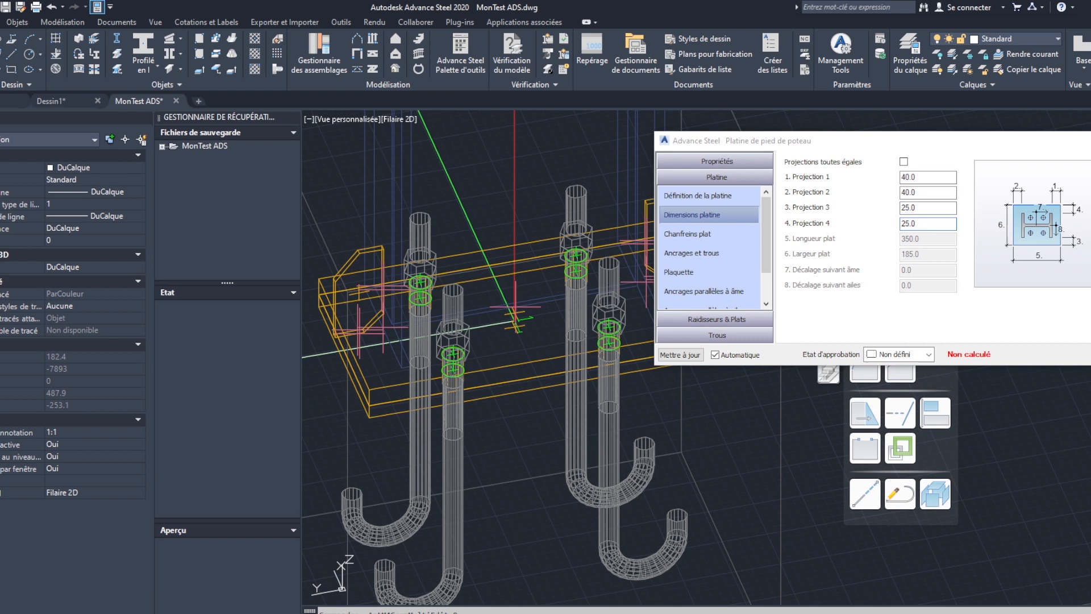
# - Examine how far the base plate extends beyond the web stiffeners at both ends of the model
pyautogui.moveTo(472, 315); pyautogui.dragTo(428, 319, button='middle')
pyautogui.moveTo(515, 310)
pyautogui.keyDown('shift'); pyautogui.mouseDown(button='middle')
pyautogui.moveTo(445, 312)
pyautogui.moveTo(500, 309)
pyautogui.mouseUp(button='middle'); pyautogui.keyUp('shift')
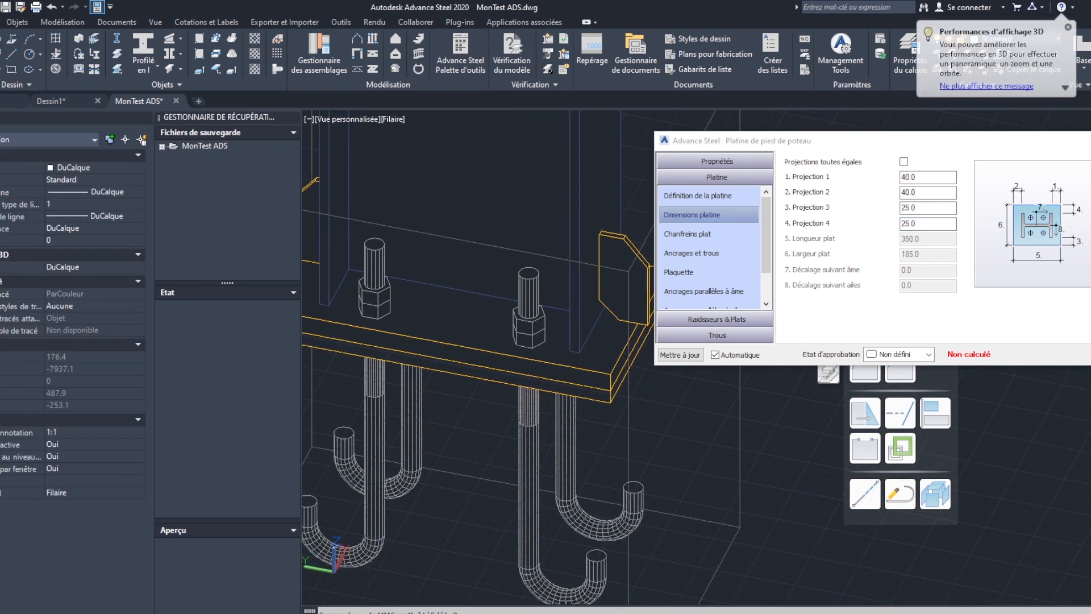
pyautogui.moveTo(624, 351); pyautogui.dragTo(586, 353, button='middle')
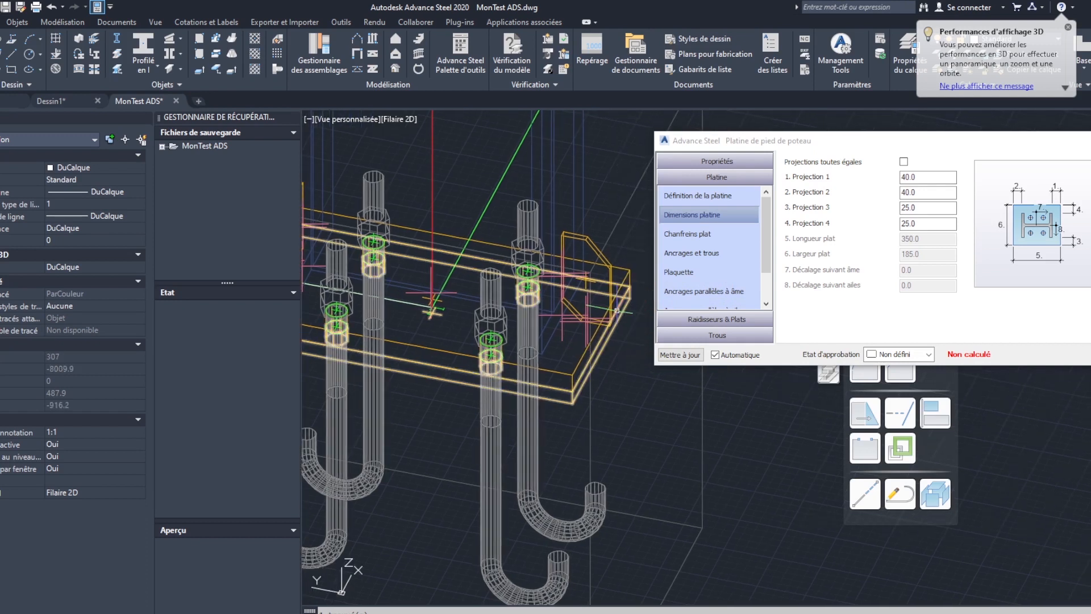
pyautogui.scroll(1, 617, 310)
pyautogui.scroll(1, 630, 313)
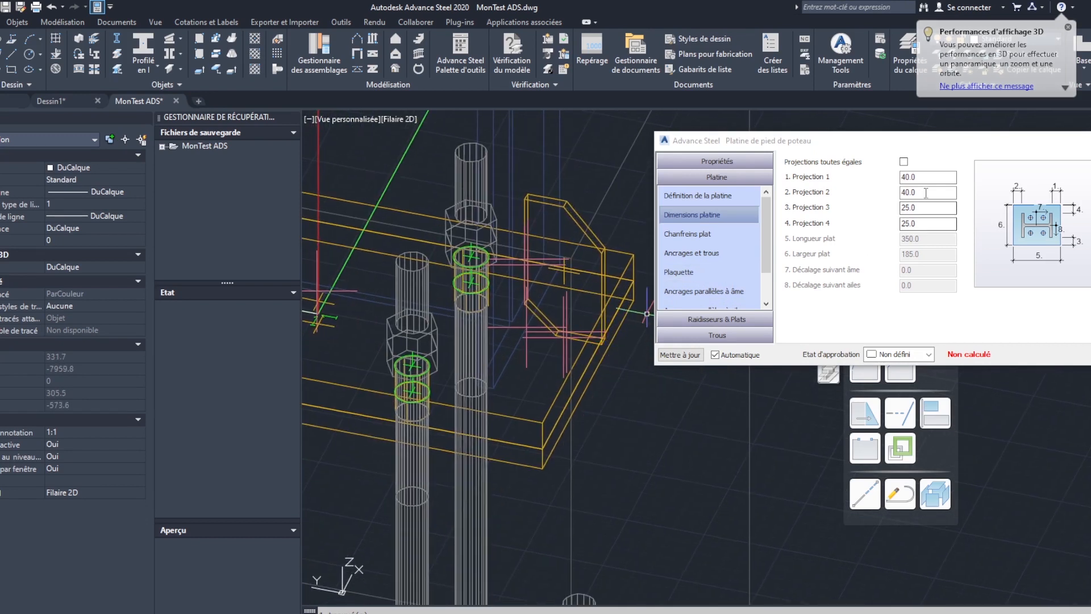
pyautogui.click(909, 177)
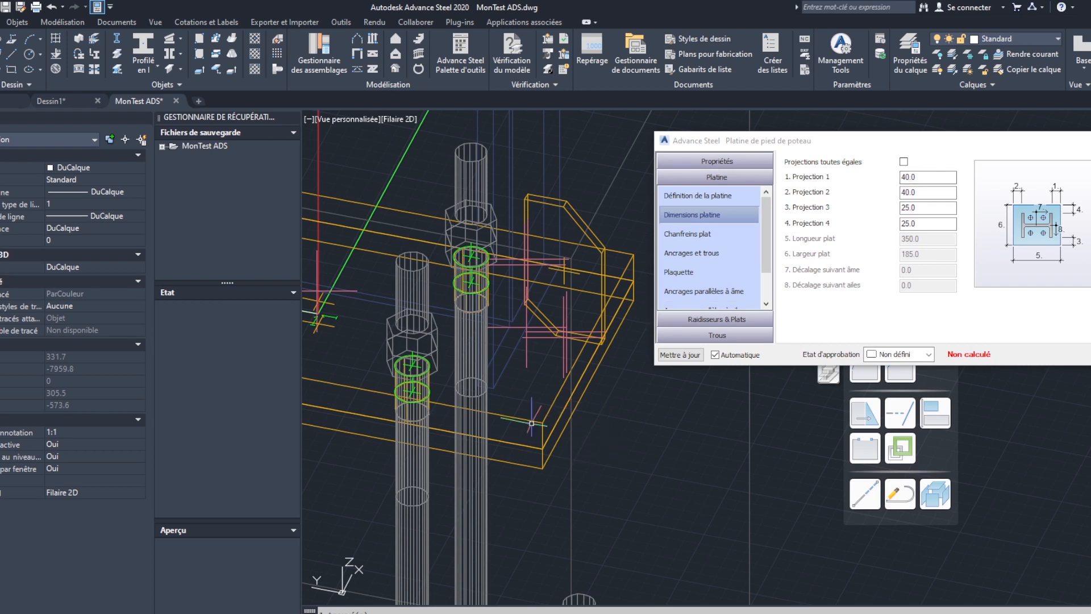
pyautogui.scroll(-2, 529, 409)
pyautogui.scroll(-1, 432, 403)
pyautogui.moveTo(431, 403); pyautogui.dragTo(520, 401, button='middle')
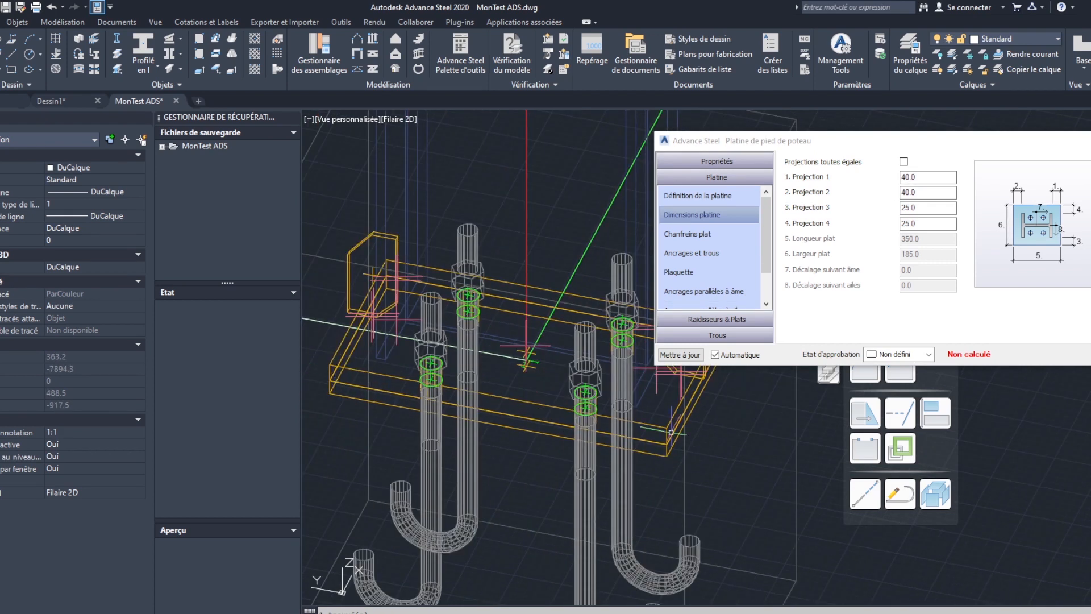
pyautogui.moveTo(633, 423); pyautogui.dragTo(666, 425, button='middle')
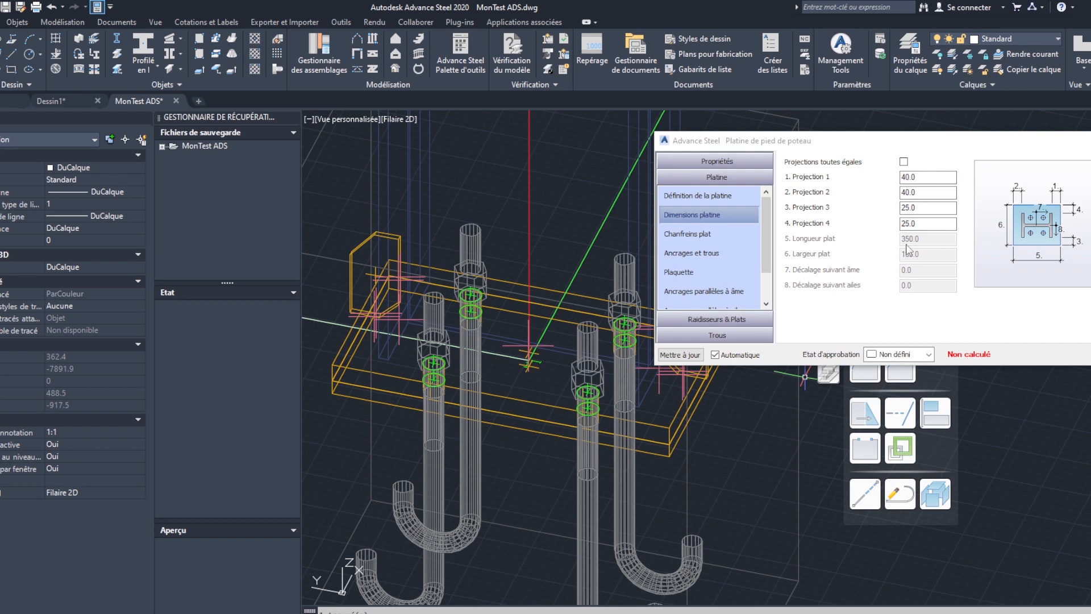
# - Set Projection 1 and Projection 2 of the base plate to 55 and inspect the widened plate around the stiffeners
pyautogui.doubleClick(907, 177)
pyautogui.write('55')
pyautogui.doubleClick(908, 192)
pyautogui.write('55')
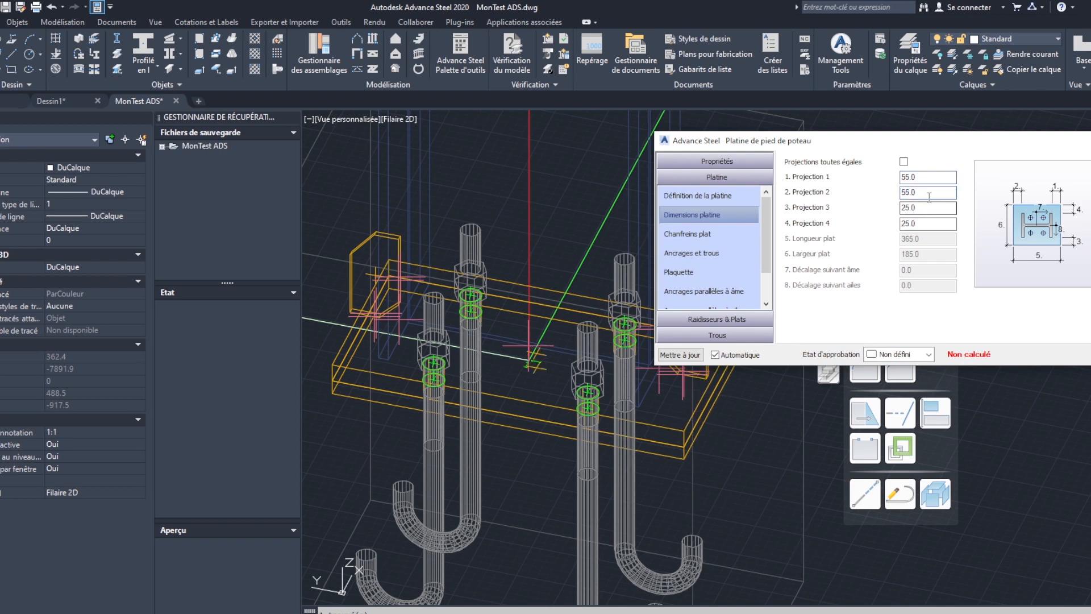
pyautogui.click(930, 226)
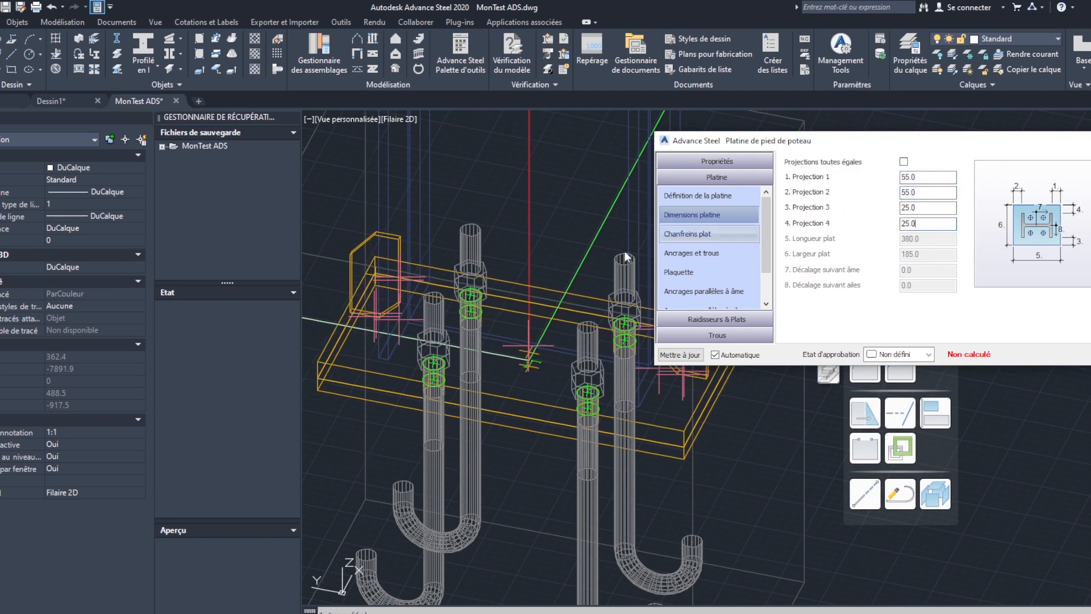
pyautogui.moveTo(478, 316); pyautogui.dragTo(398, 288, button='middle')
pyautogui.moveTo(576, 299); pyautogui.dragTo(301, 388, button='middle')
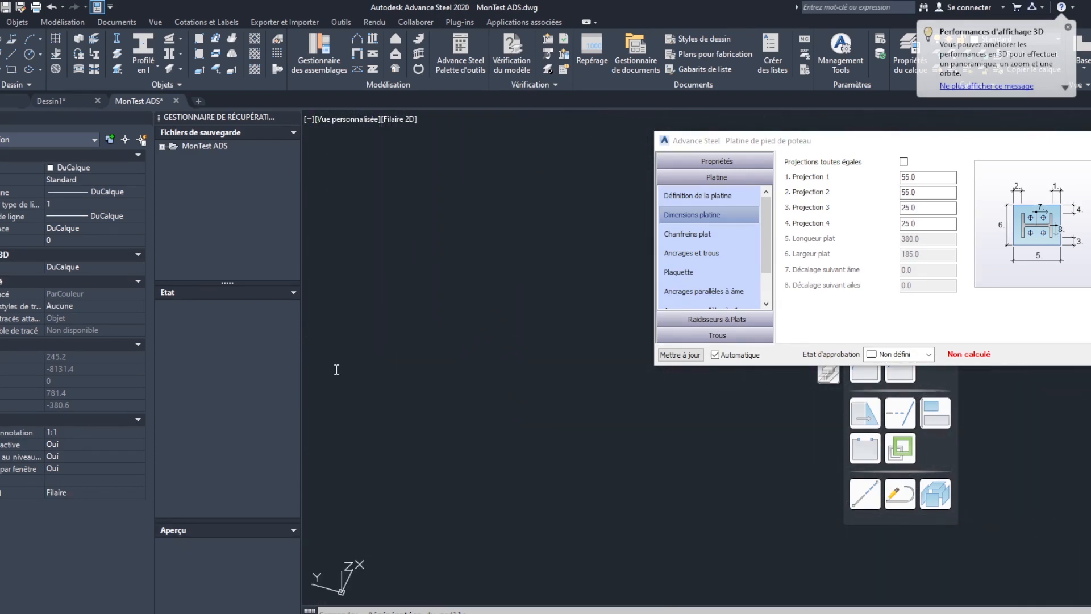
# - Review the anchor, Plaquette and anchor layout settings, and the Préscellement, outer, flange and web stiffener settings
pyautogui.moveTo(767, 256); pyautogui.dragTo(769, 272)
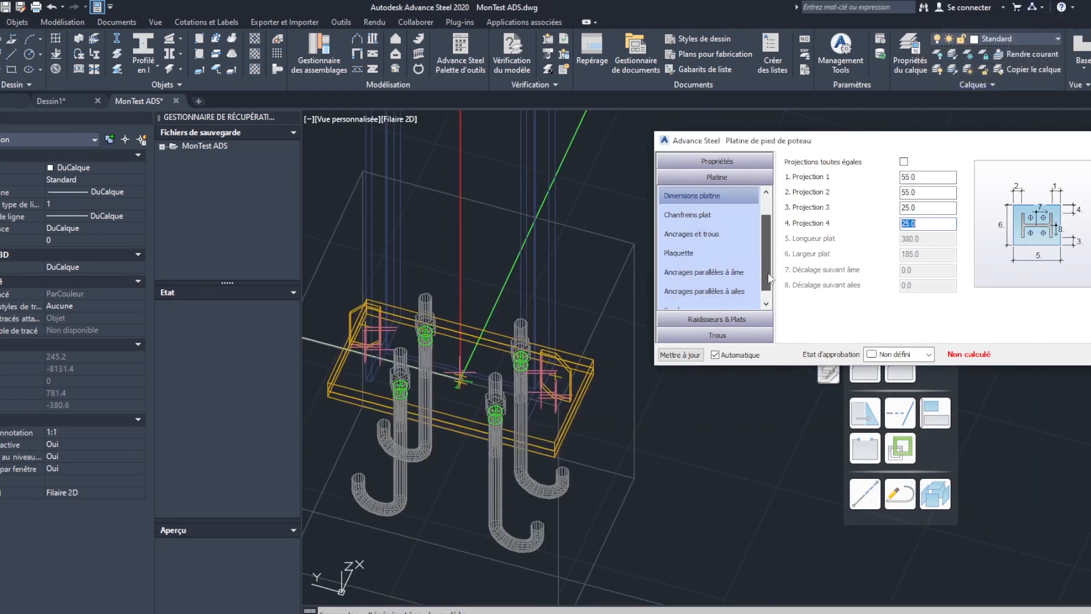
pyautogui.click(708, 234)
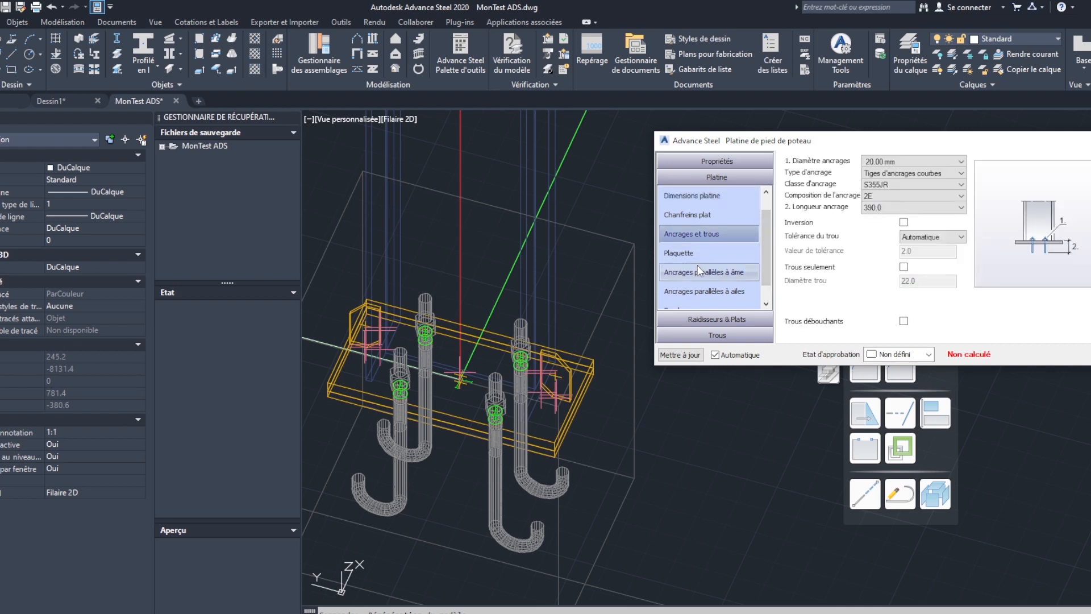
pyautogui.click(704, 253)
pyautogui.click(711, 266)
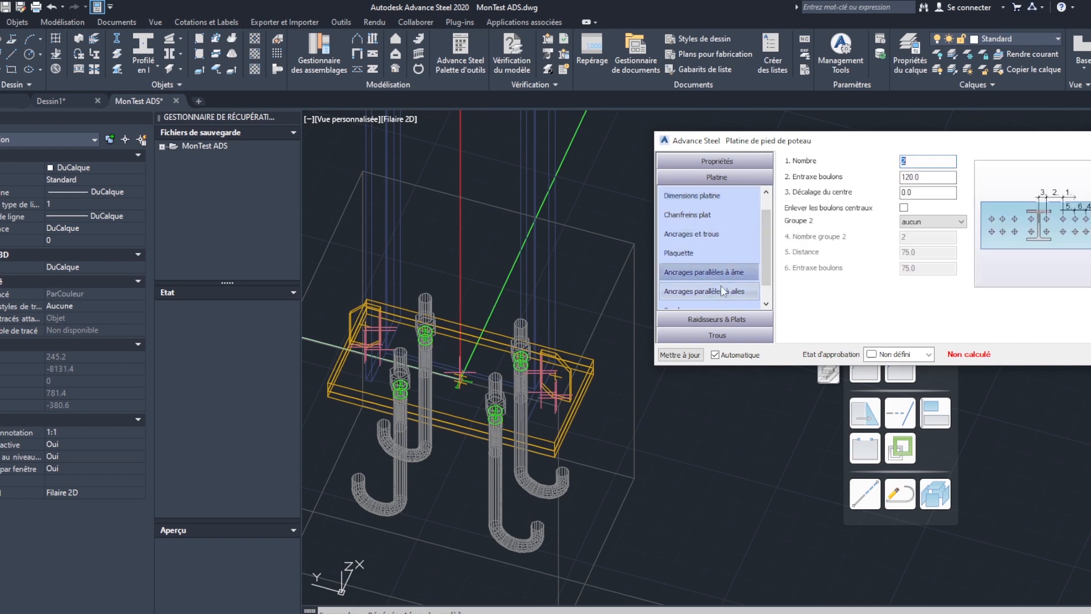
pyautogui.click(715, 289)
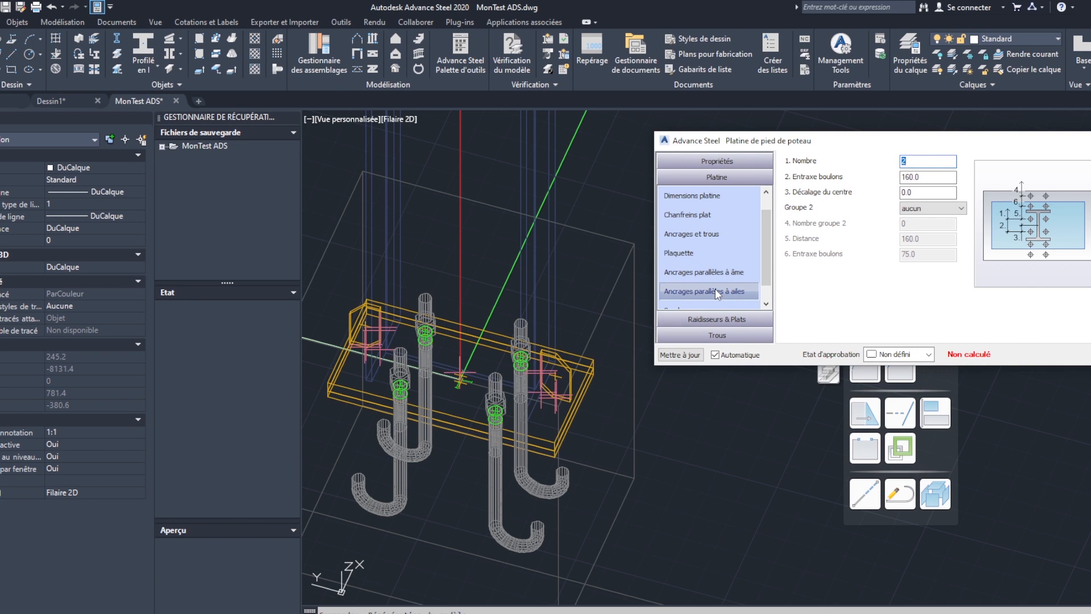
pyautogui.click(715, 306)
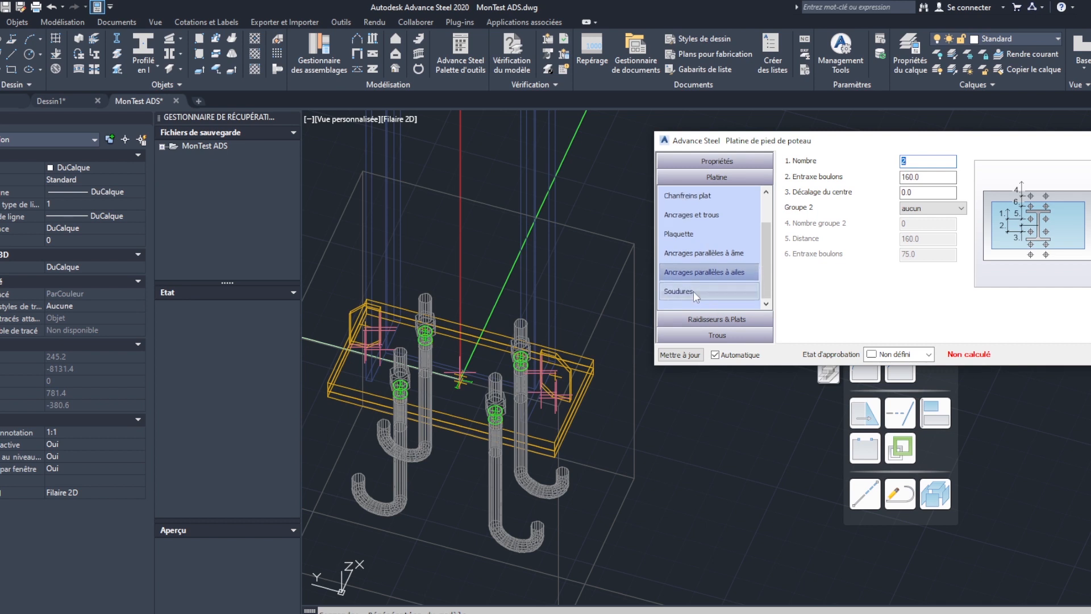
pyautogui.click(716, 319)
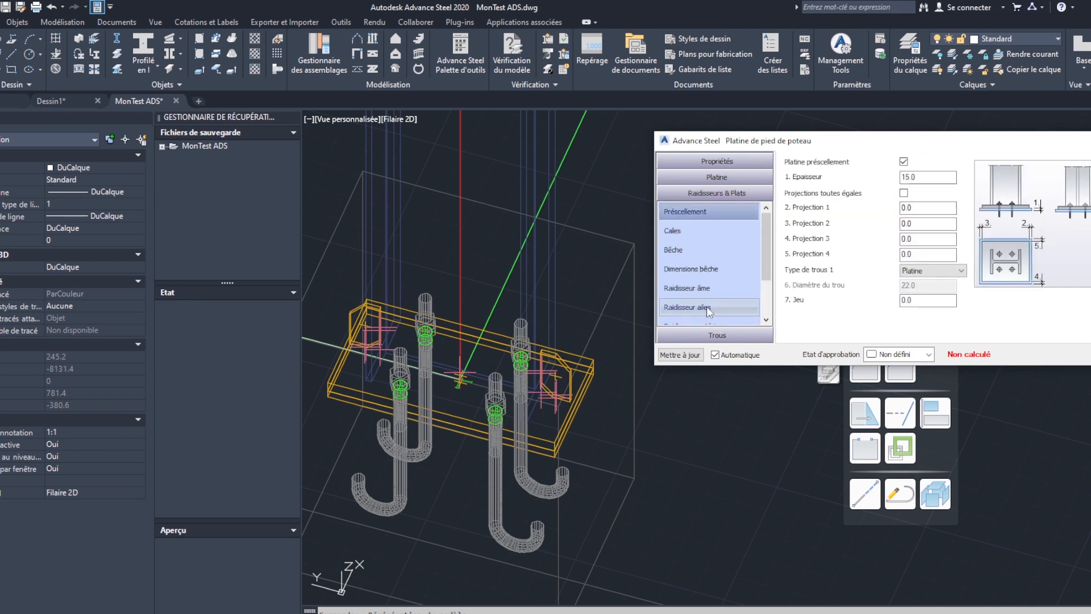
pyautogui.click(705, 270)
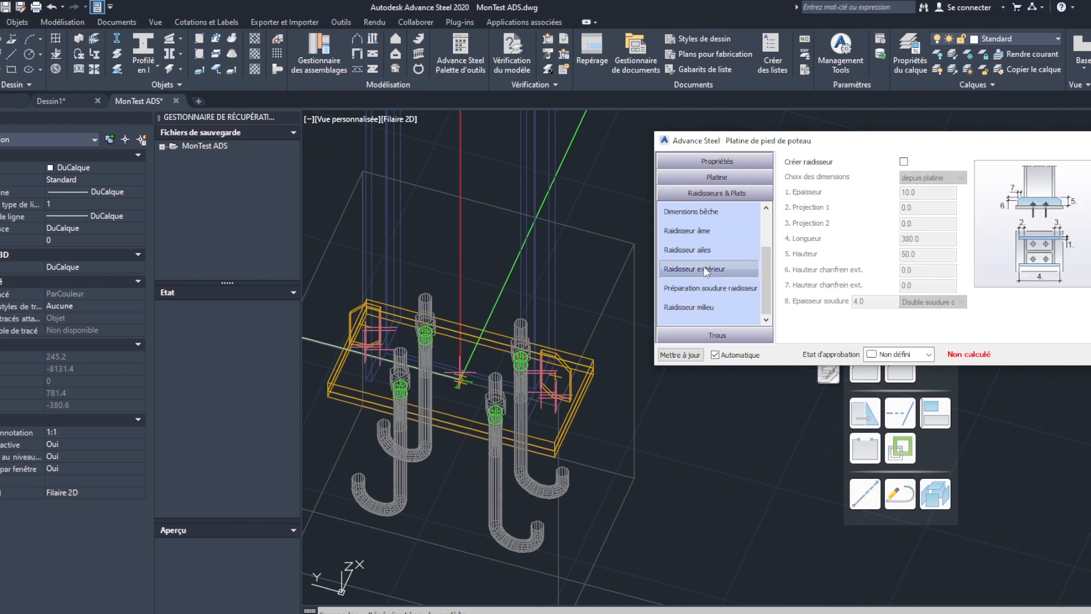
pyautogui.click(699, 251)
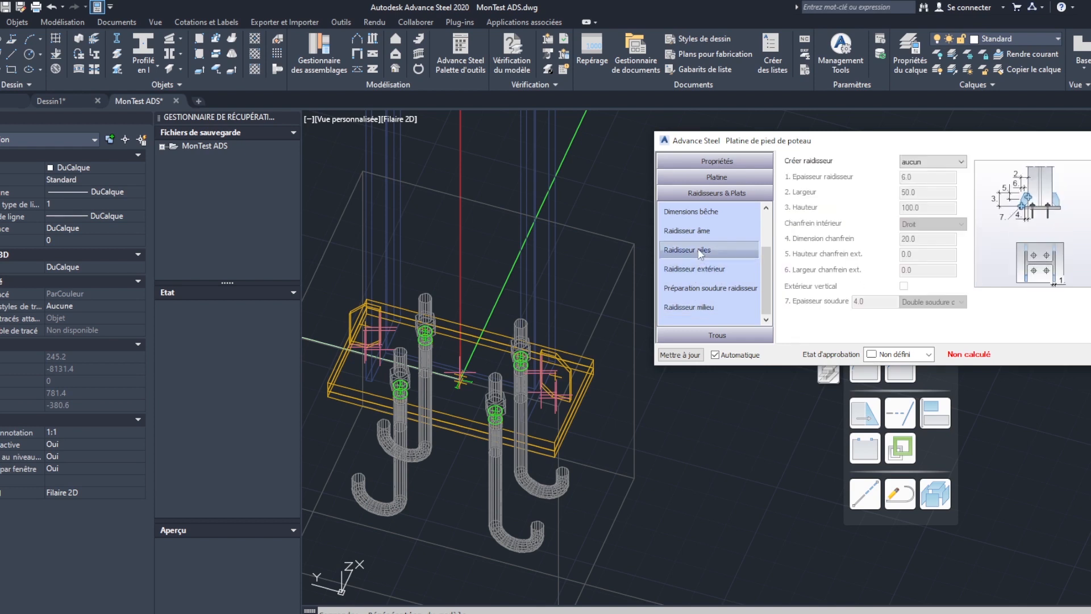
pyautogui.click(704, 229)
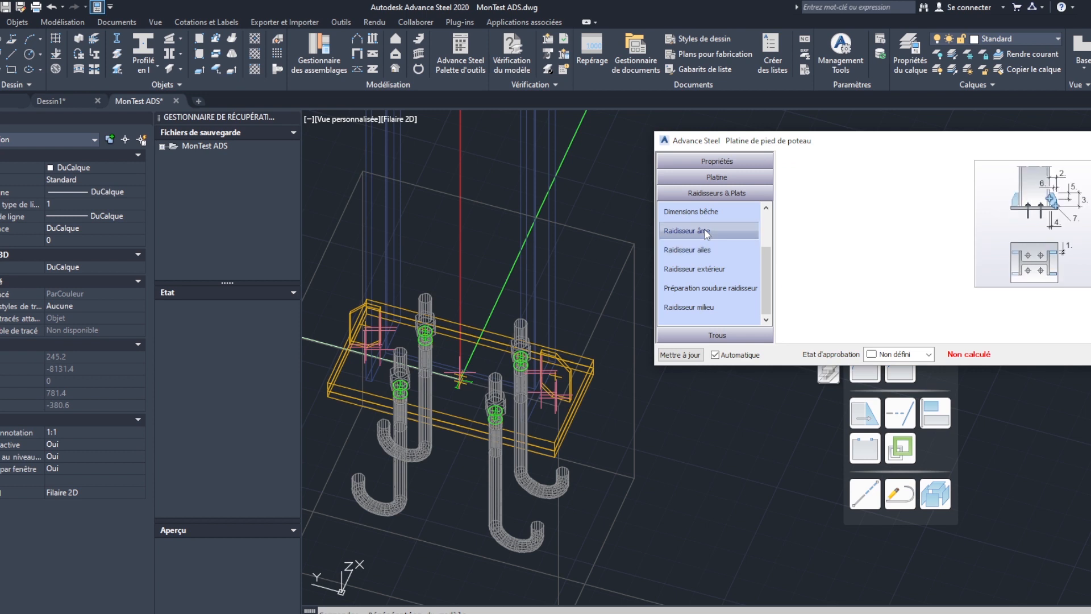
# - Create flange stiffeners on both sides of the column (les deux côtés) and inspect them on the base plate
pyautogui.click(705, 250)
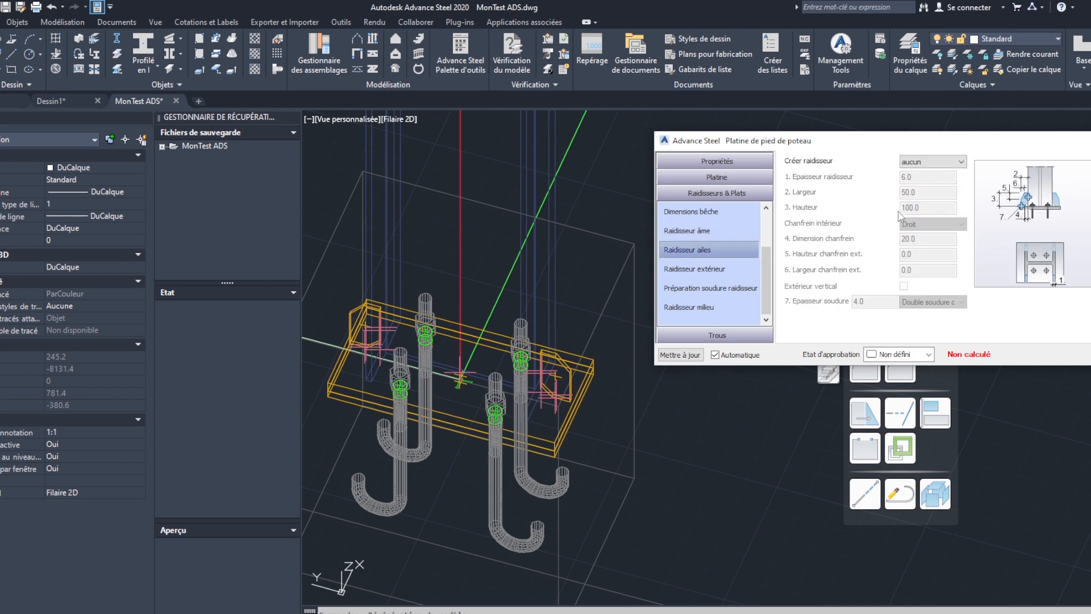
pyautogui.click(938, 162)
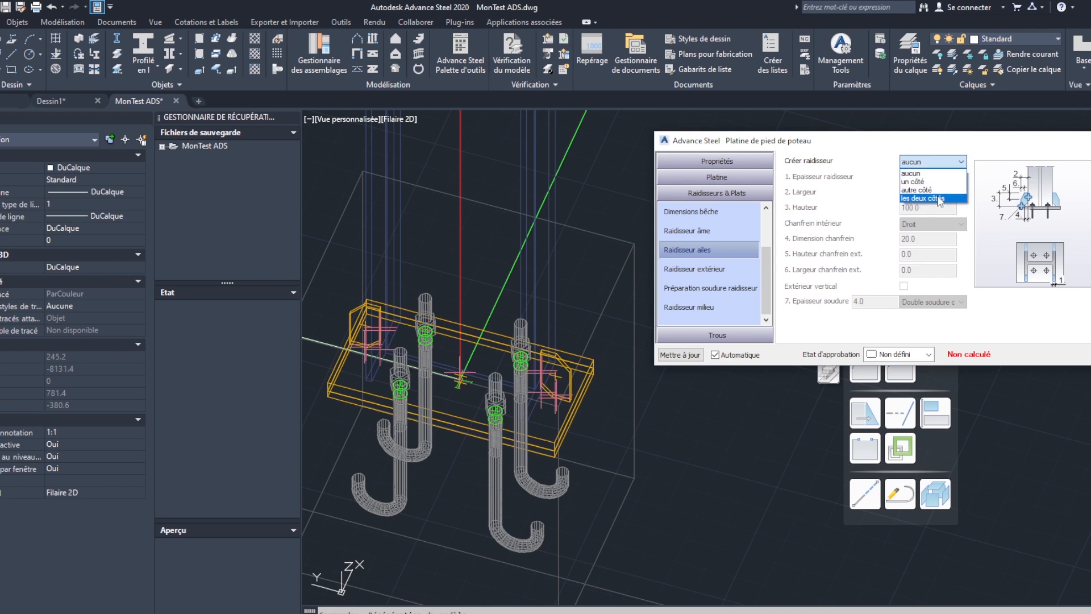
pyautogui.click(939, 199)
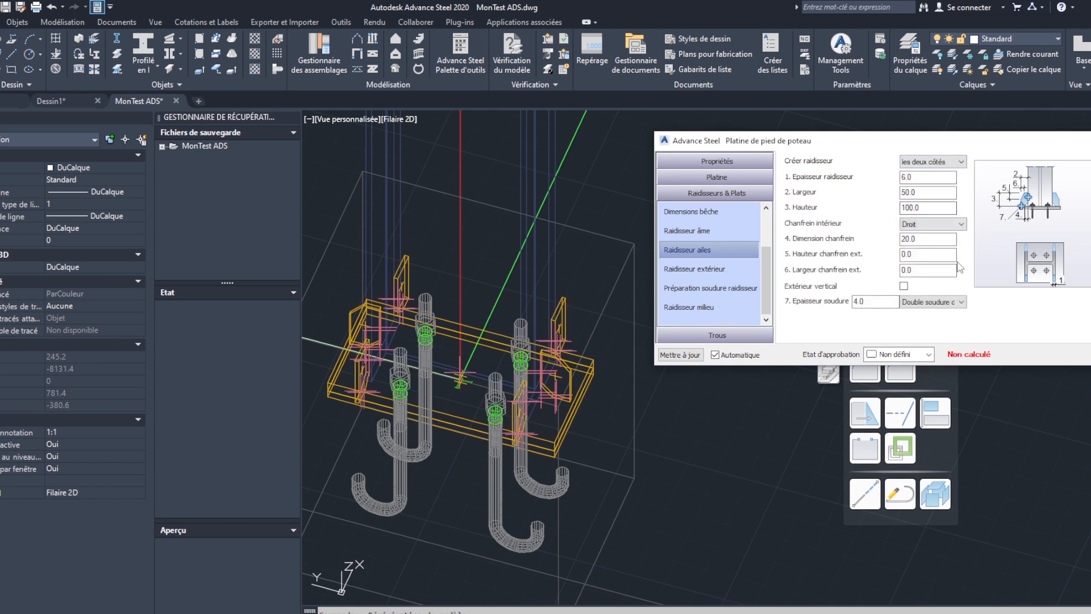
pyautogui.moveTo(600, 403); pyautogui.dragTo(610, 356, button='middle')
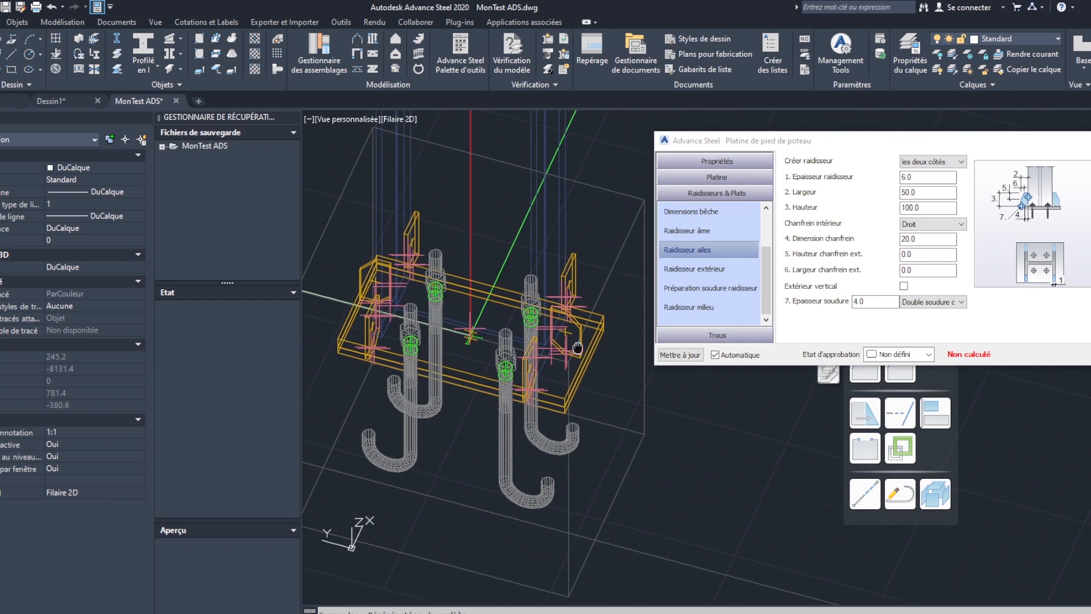
pyautogui.keyDown('shift'); pyautogui.moveTo(584, 346); pyautogui.dragTo(362, 362, button='middle'); pyautogui.keyUp('shift')
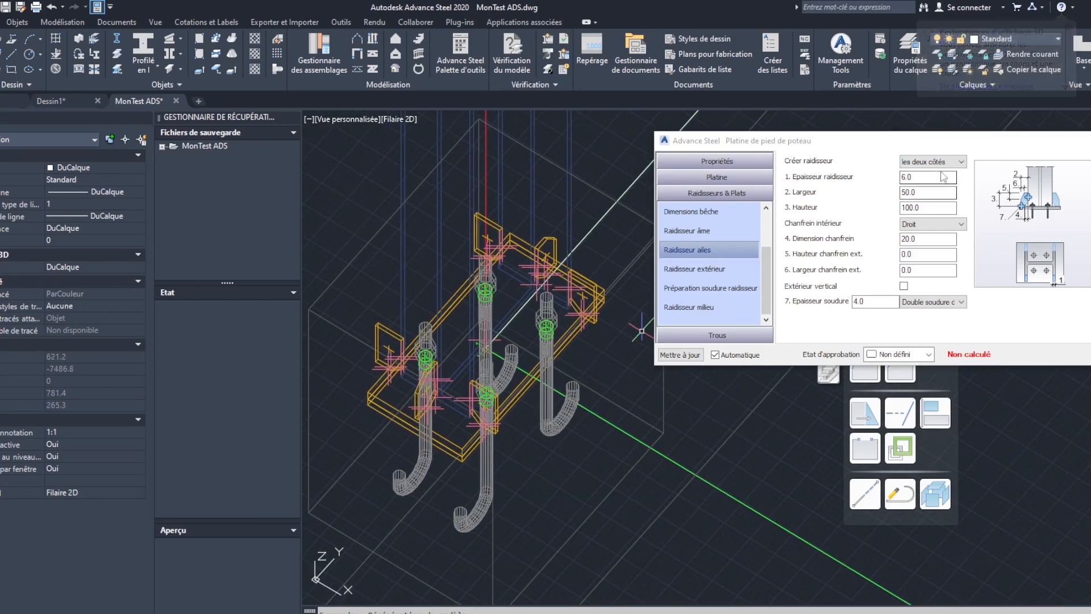
# - Review the available inner chamfer, stiffener side and weld type options for the flange stiffeners
pyautogui.click(962, 224)
pyautogui.click(961, 225)
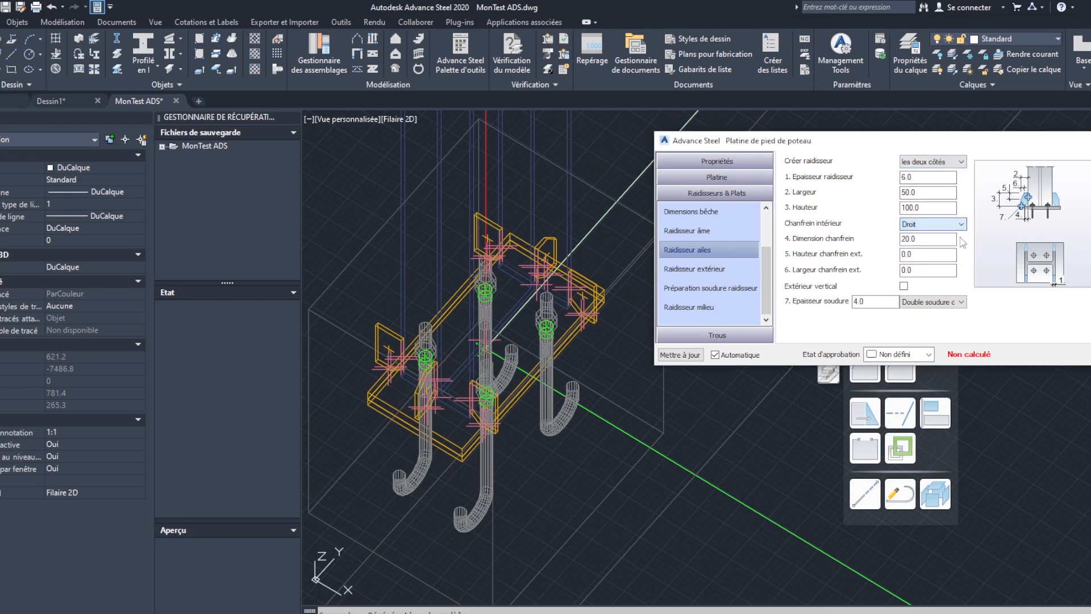
pyautogui.click(960, 302)
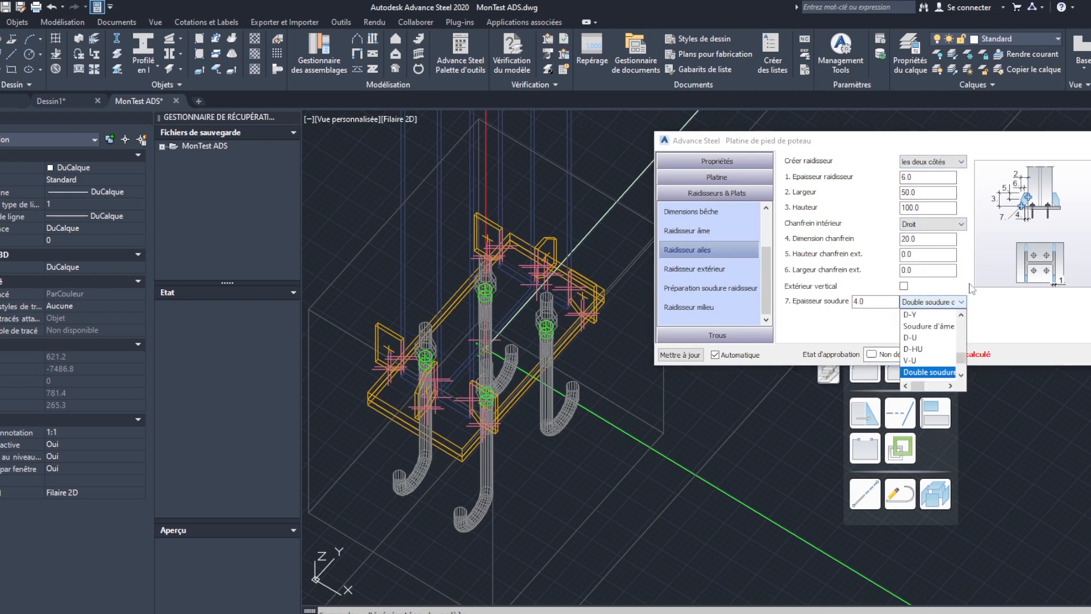
pyautogui.click(961, 303)
pyautogui.click(955, 225)
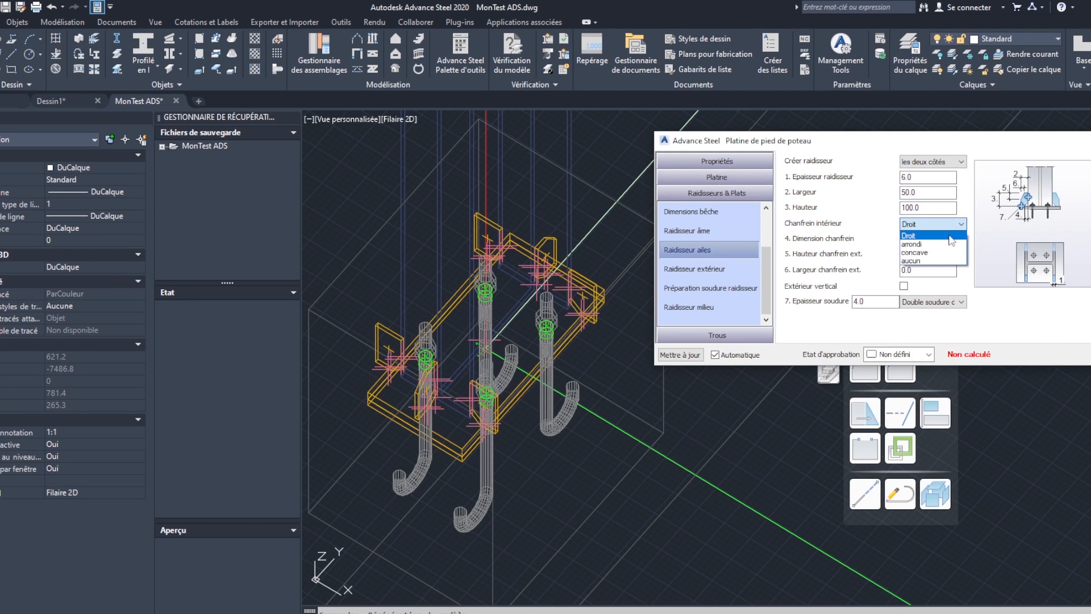
pyautogui.click(974, 185)
pyautogui.click(959, 163)
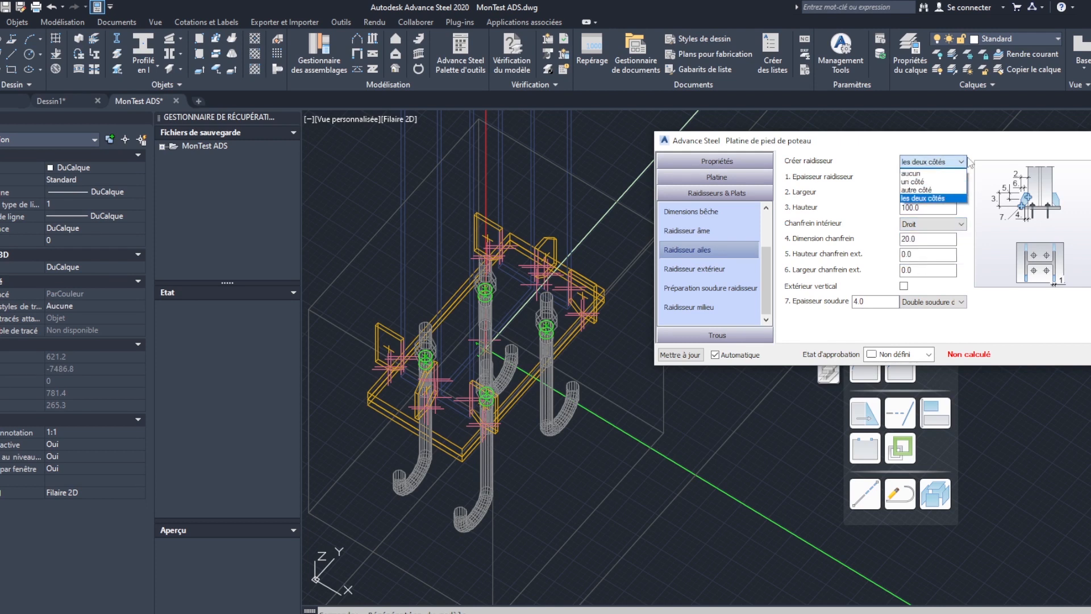
pyautogui.click(970, 161)
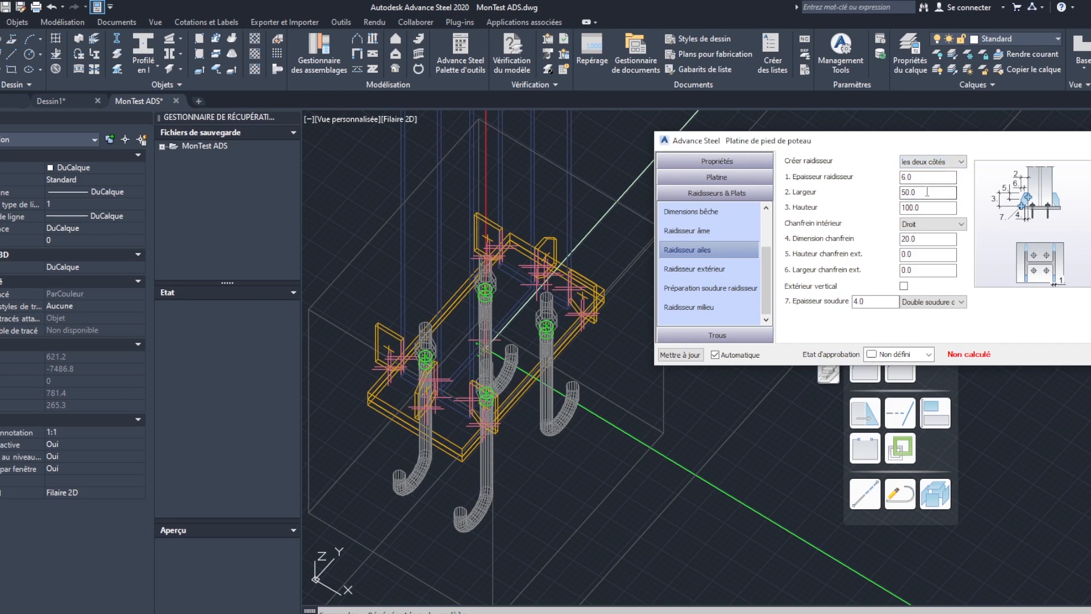
pyautogui.click(940, 227)
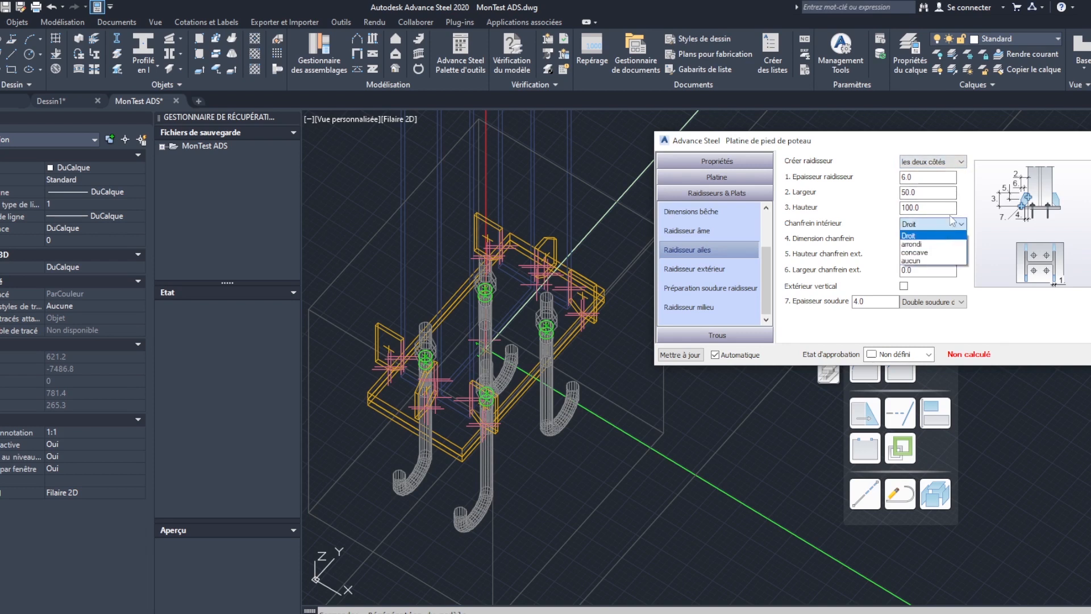
pyautogui.click(857, 210)
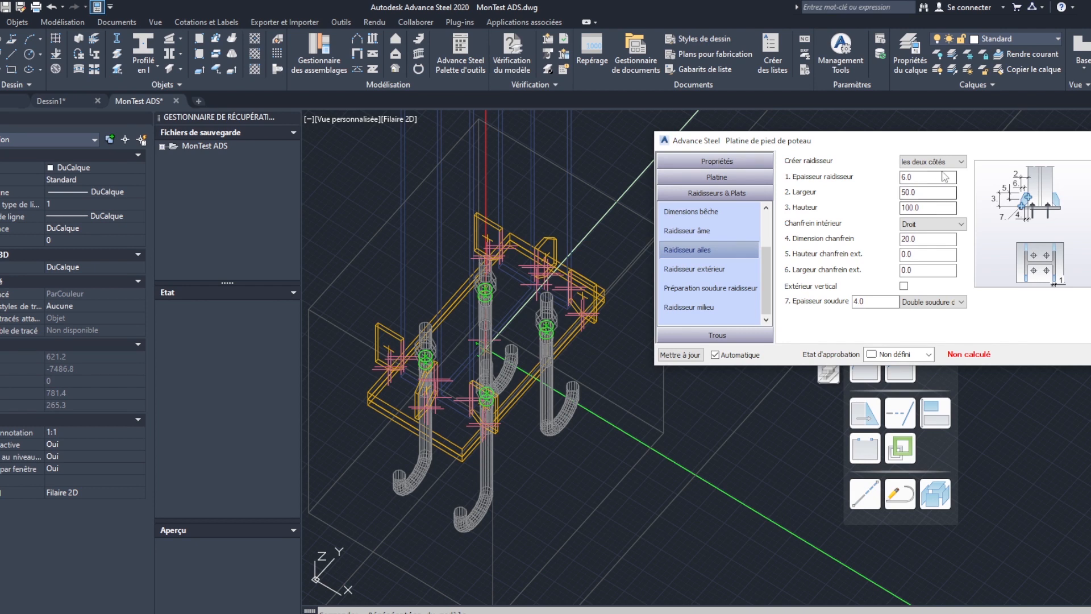
pyautogui.click(961, 302)
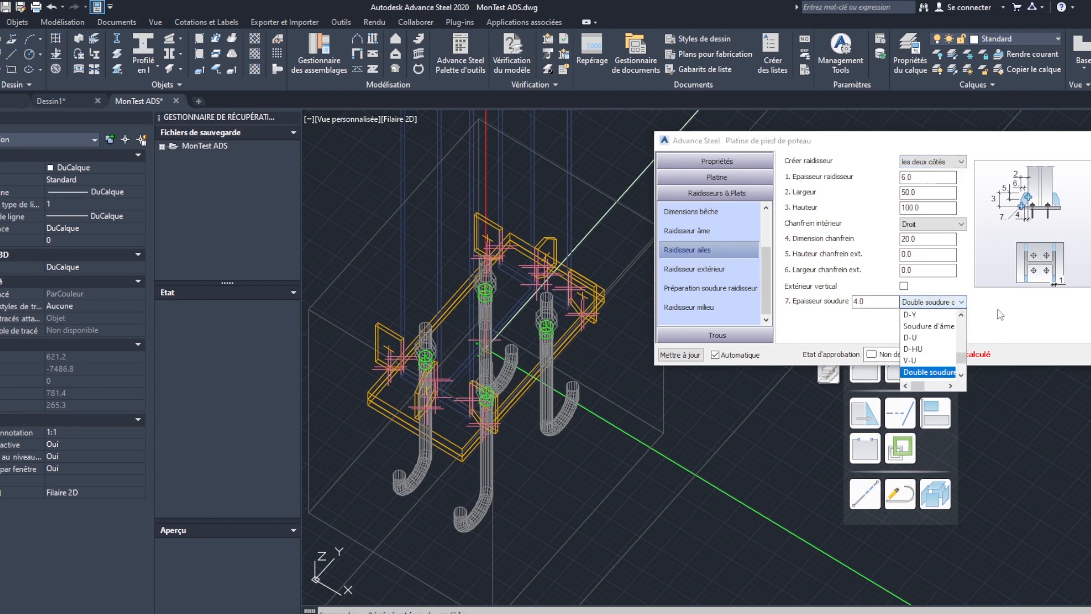
pyautogui.click(961, 301)
pyautogui.click(964, 301)
pyautogui.click(987, 310)
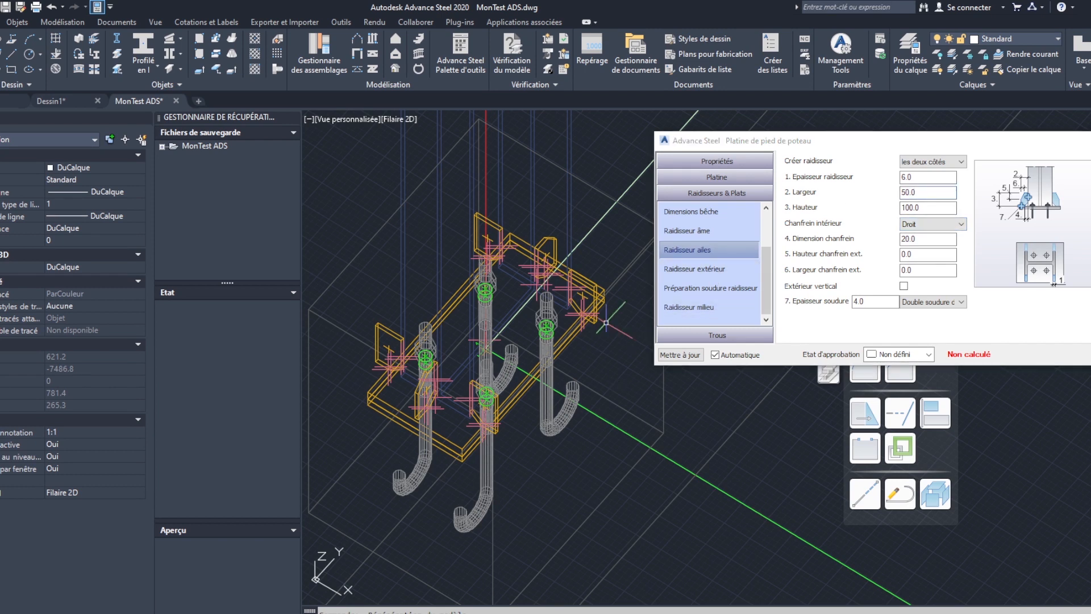
# - Measure the base plate's width along its short end edge, between the two upper corners
pyautogui.keyDown('shift'); pyautogui.moveTo(523, 328); pyautogui.dragTo(626, 396, button='middle'); pyautogui.keyUp('shift')
pyautogui.scroll(4, 505, 411)
pyautogui.scroll(-2, 529, 401)
pyautogui.scroll(4, 590, 404)
pyautogui.write('di')
pyautogui.press('Return')
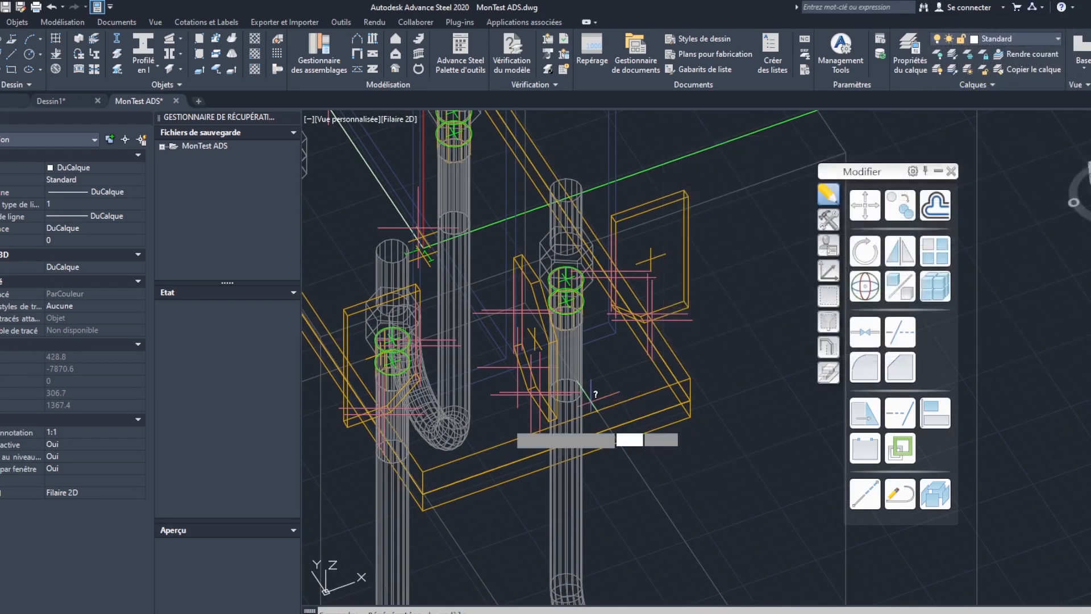
pyautogui.click(423, 470)
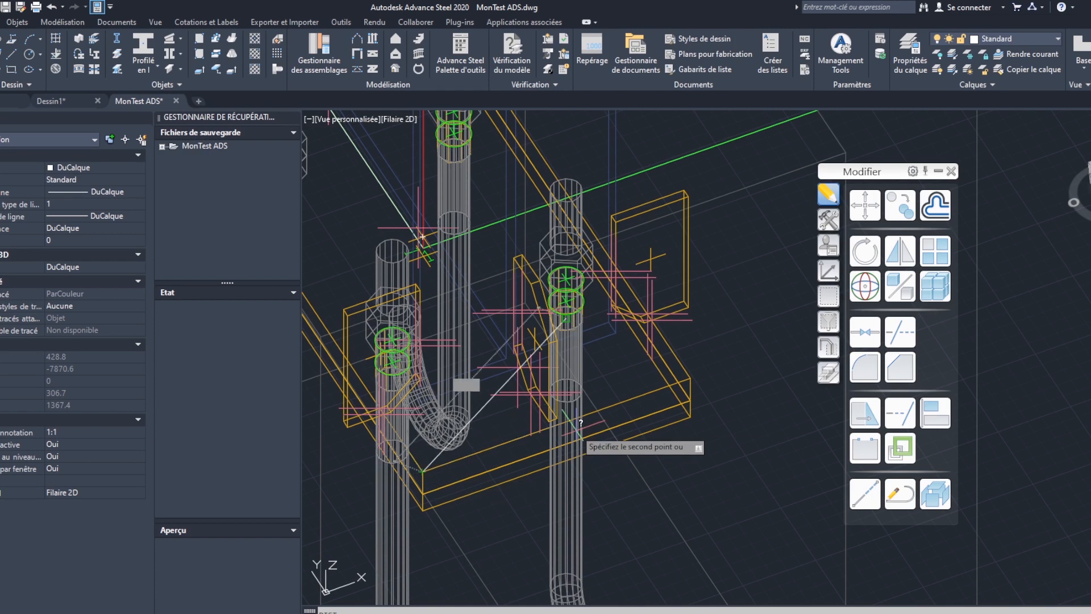
pyautogui.click(703, 374)
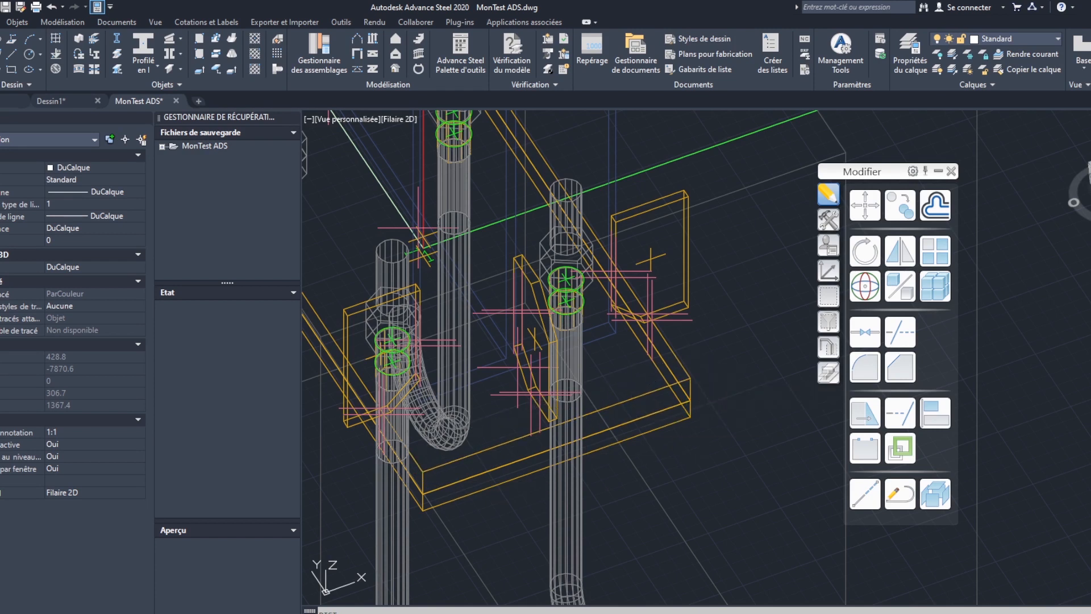
# - Measure the overall width across the outer edges of the two flange stiffeners at the plate's near end
pyautogui.write('di')
pyautogui.press('Return')
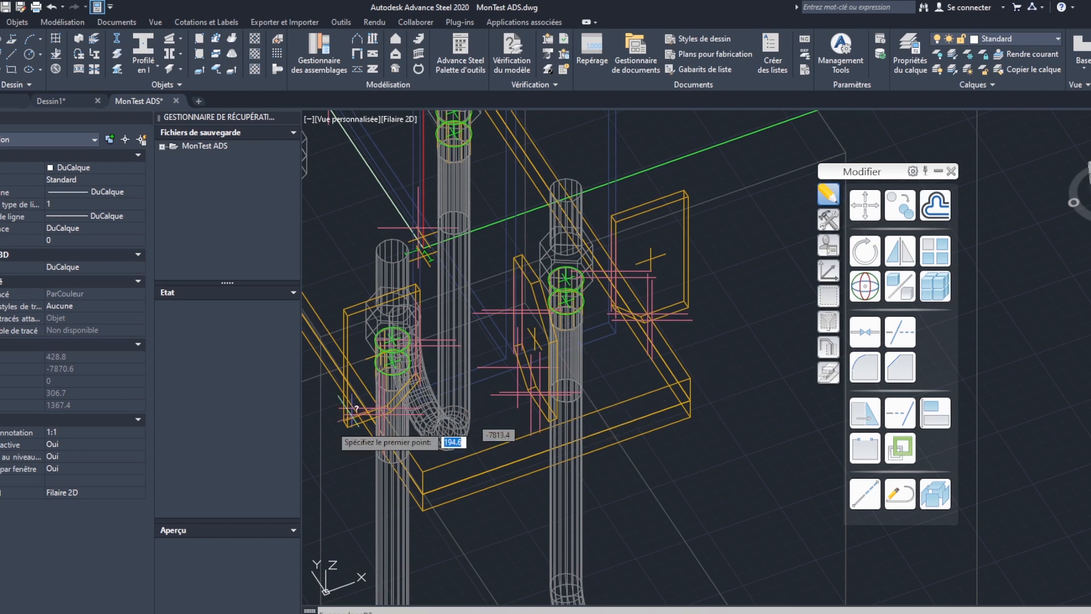
pyautogui.click(346, 423)
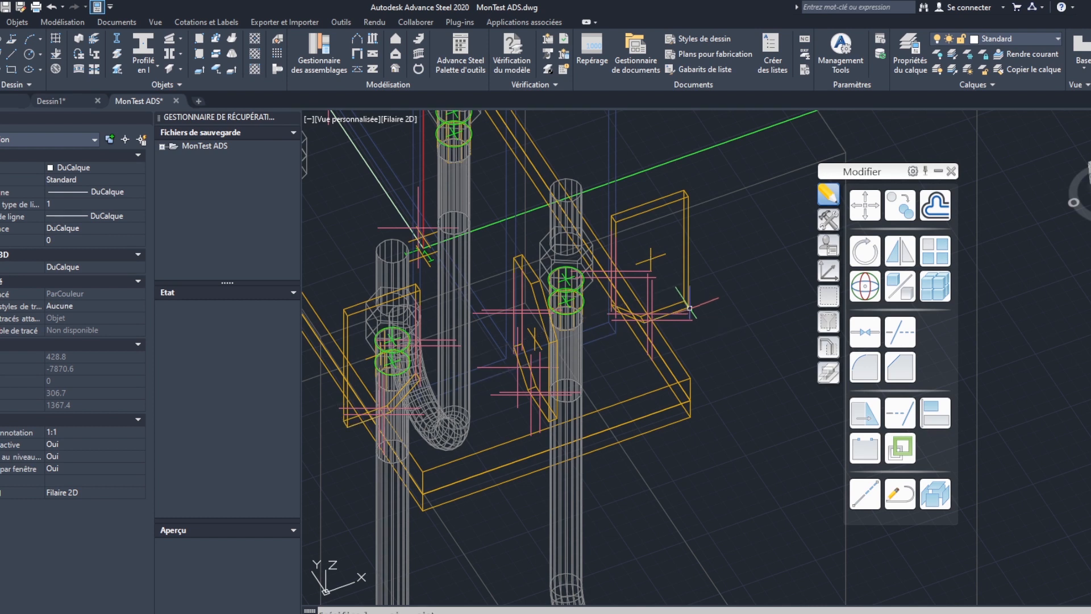
# - Reopen the column base plate connection's settings from its connection box and display the plate dimensions
pyautogui.scroll(-4, 675, 354)
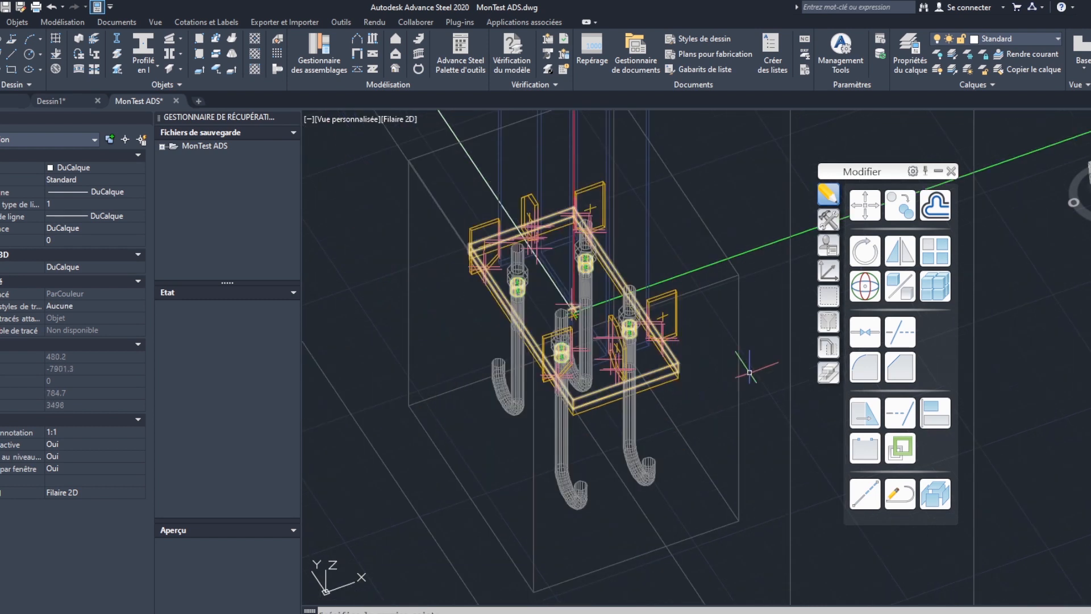
pyautogui.click(741, 352)
pyautogui.click(741, 352)
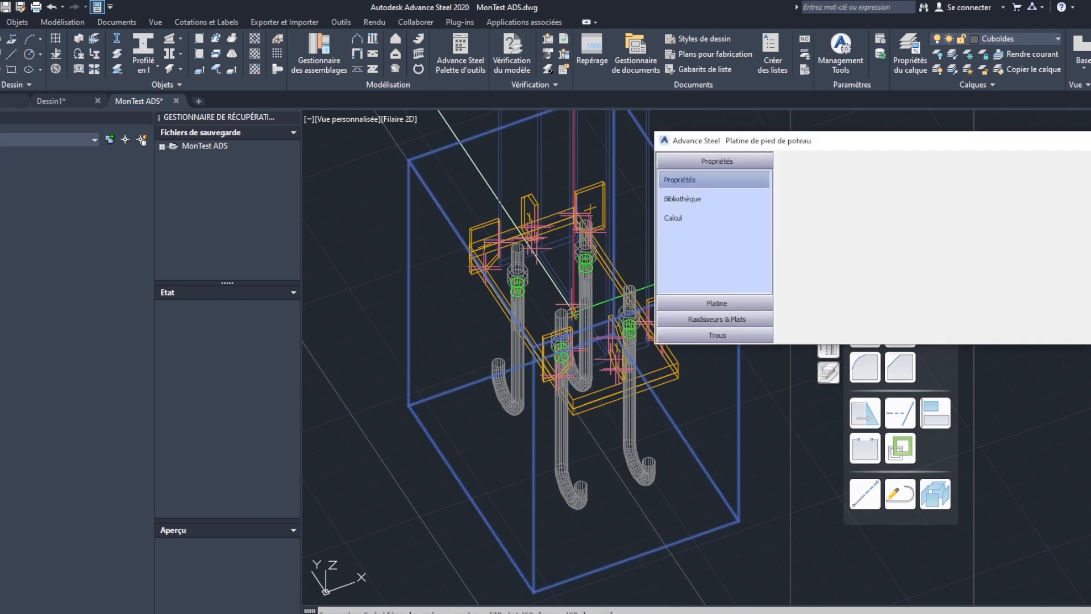
pyautogui.click(716, 304)
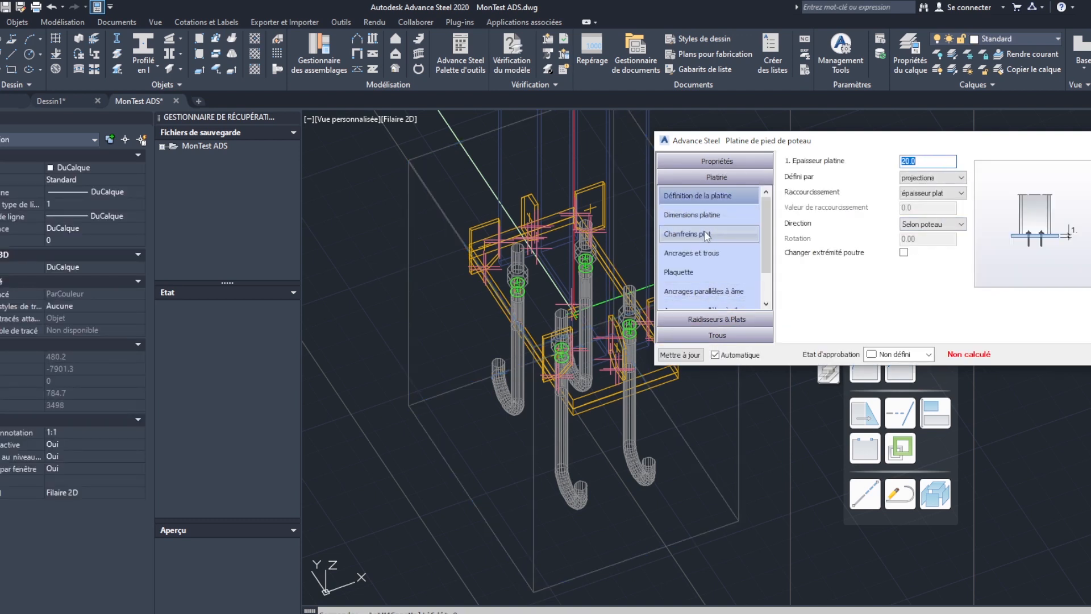
pyautogui.scroll(-2, 755, 248)
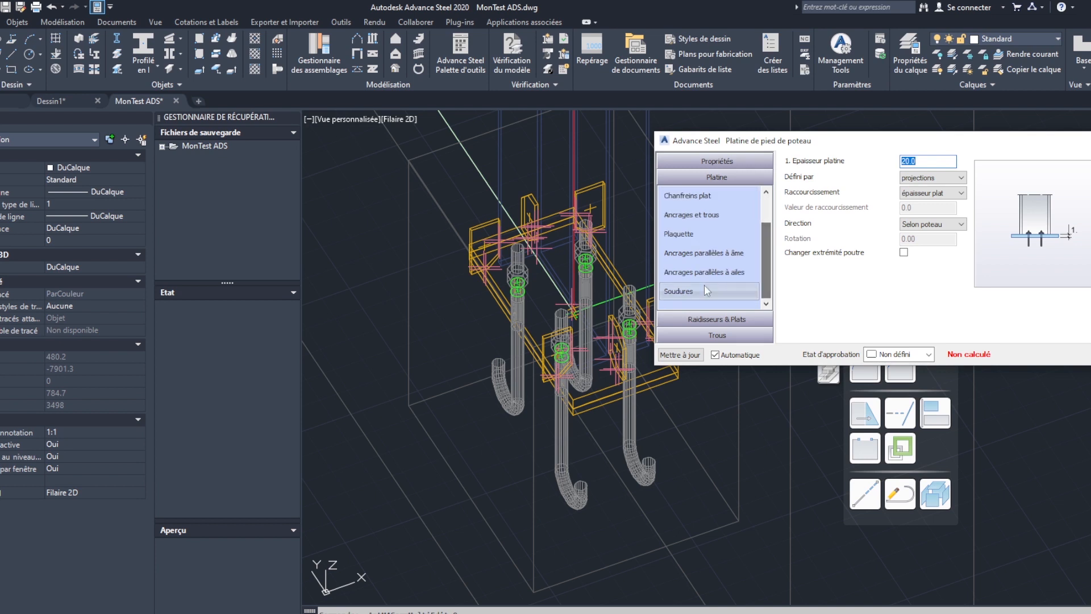
pyautogui.scroll(2, 719, 194)
pyautogui.click(715, 190)
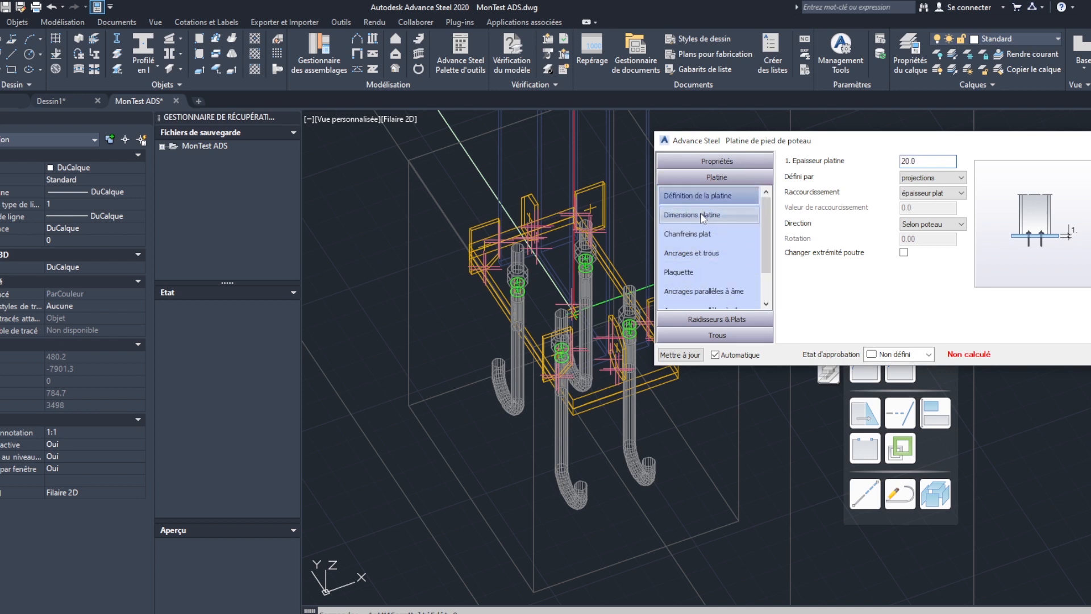
pyautogui.click(700, 214)
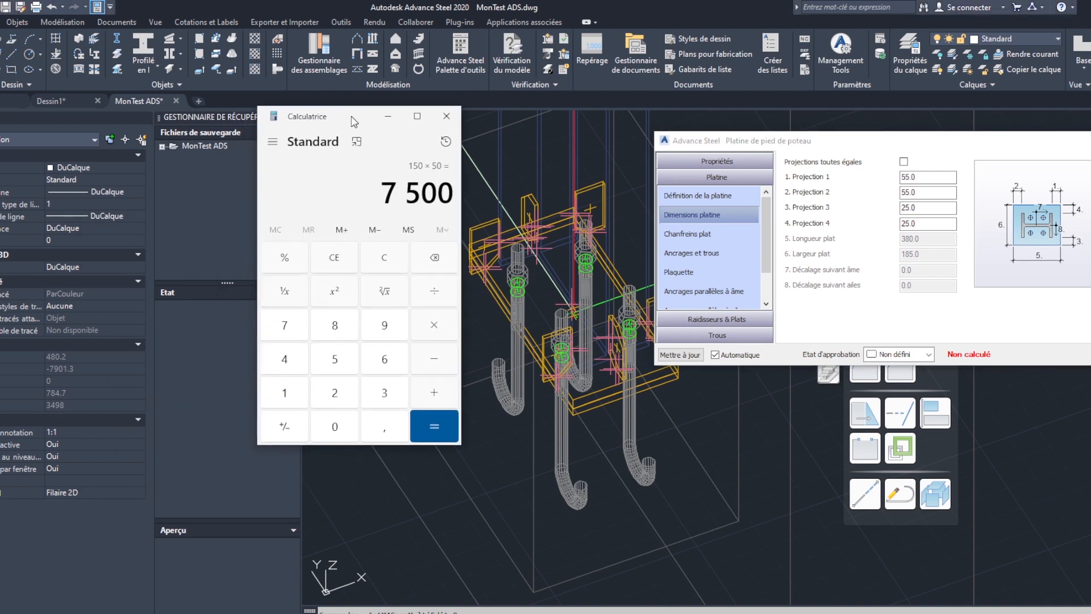
# - Switch to the Calculator and add 30 to 235 to get the required plate width
pyautogui.click(383, 261)
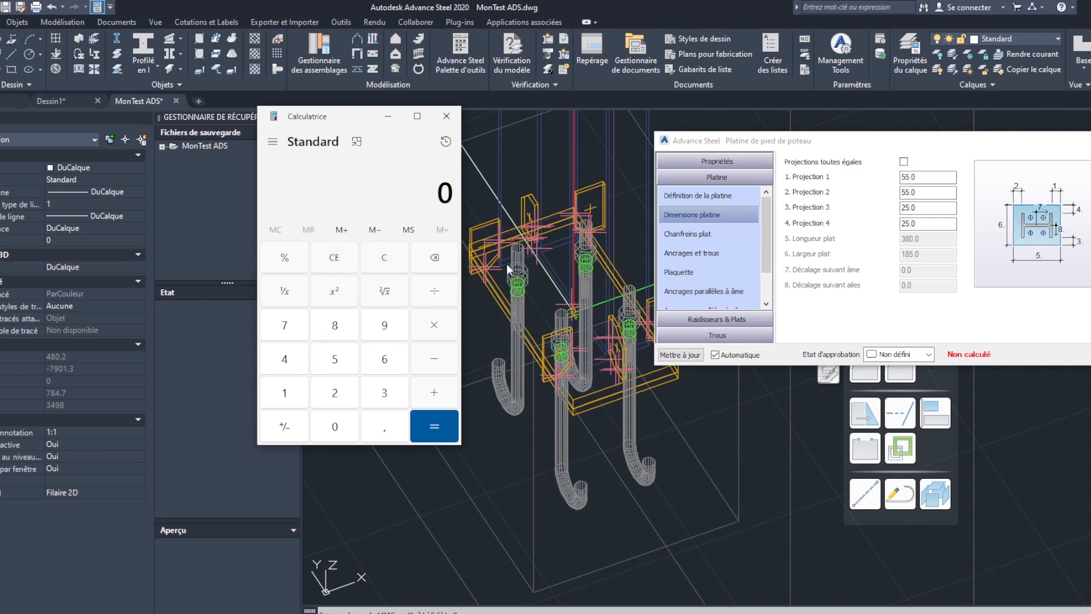
pyautogui.click(335, 396)
pyautogui.click(387, 394)
pyautogui.click(335, 359)
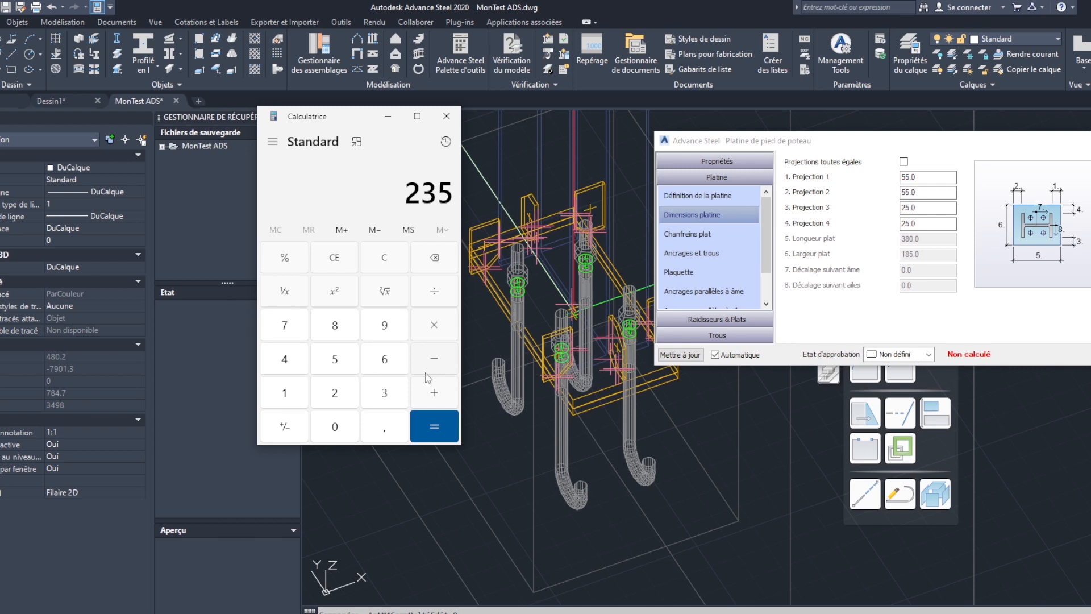
pyautogui.click(435, 393)
pyautogui.click(382, 398)
pyautogui.click(347, 425)
pyautogui.click(442, 424)
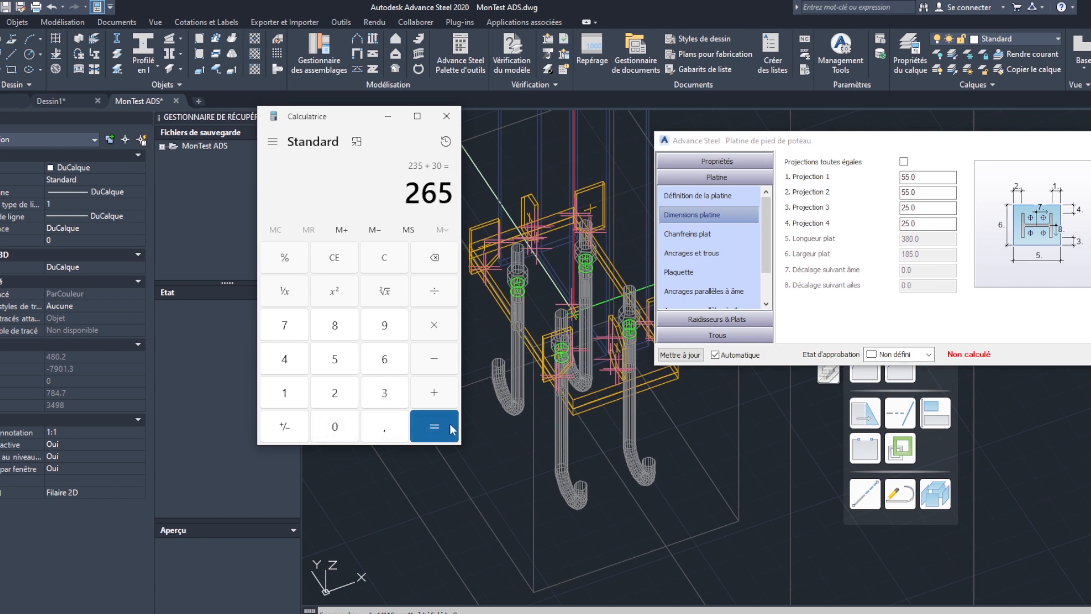
# - Subtract the plate width of 185 from the result and divide the difference by 2
pyautogui.click(427, 361)
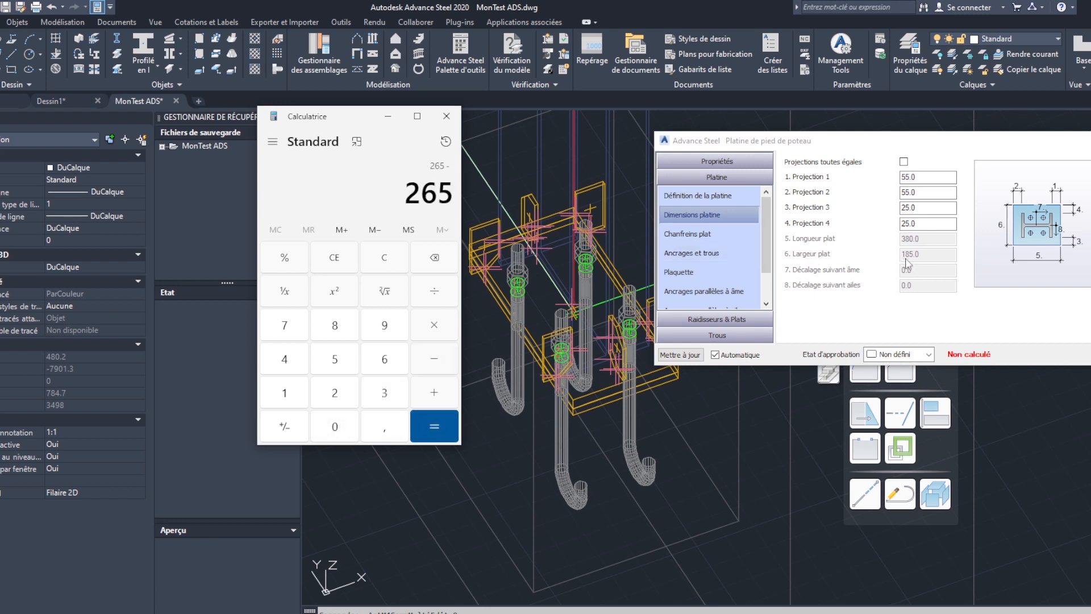
pyautogui.click(285, 392)
pyautogui.click(334, 325)
pyautogui.click(334, 360)
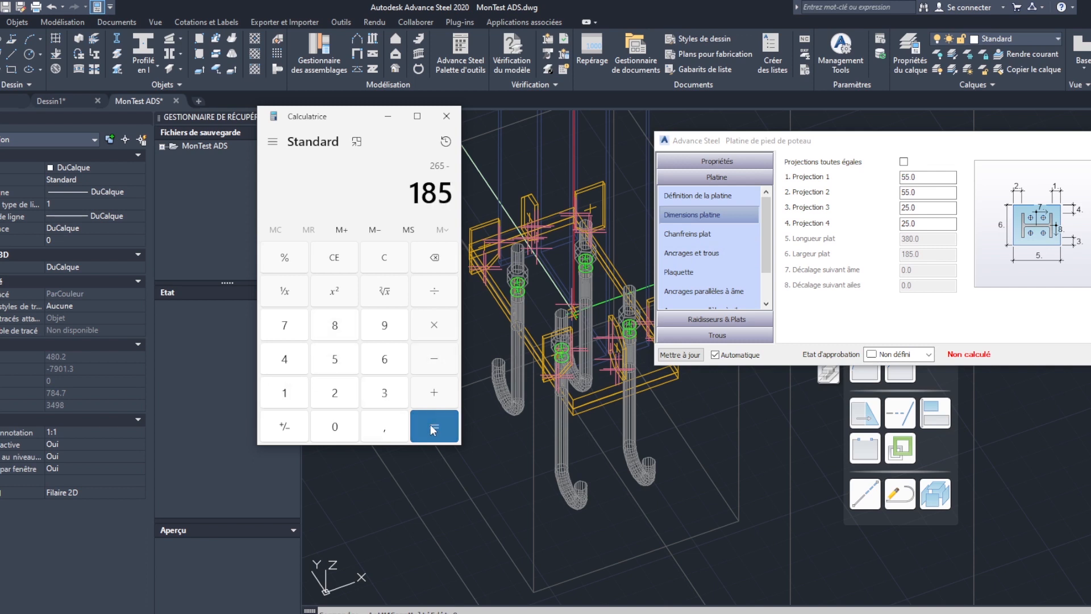
pyautogui.click(433, 429)
pyautogui.click(433, 293)
pyautogui.click(344, 396)
pyautogui.click(446, 427)
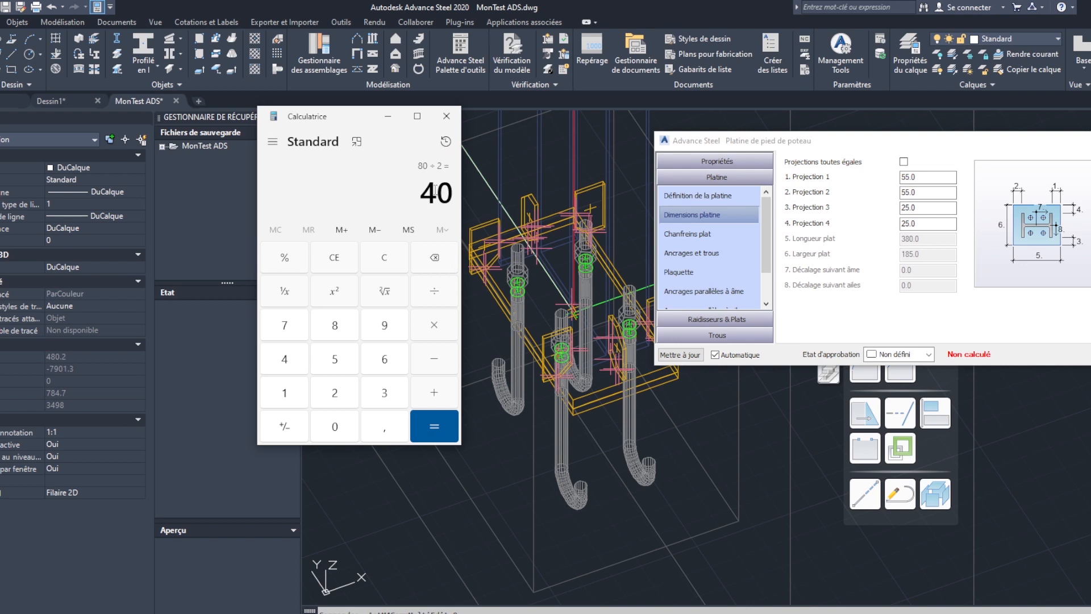
# - Close the Calculator and set Projection 3 and Projection 4 of the base plate to 65
pyautogui.click(906, 223)
pyautogui.click(446, 116)
pyautogui.click(910, 208)
pyautogui.moveTo(913, 208); pyautogui.dragTo(901, 208)
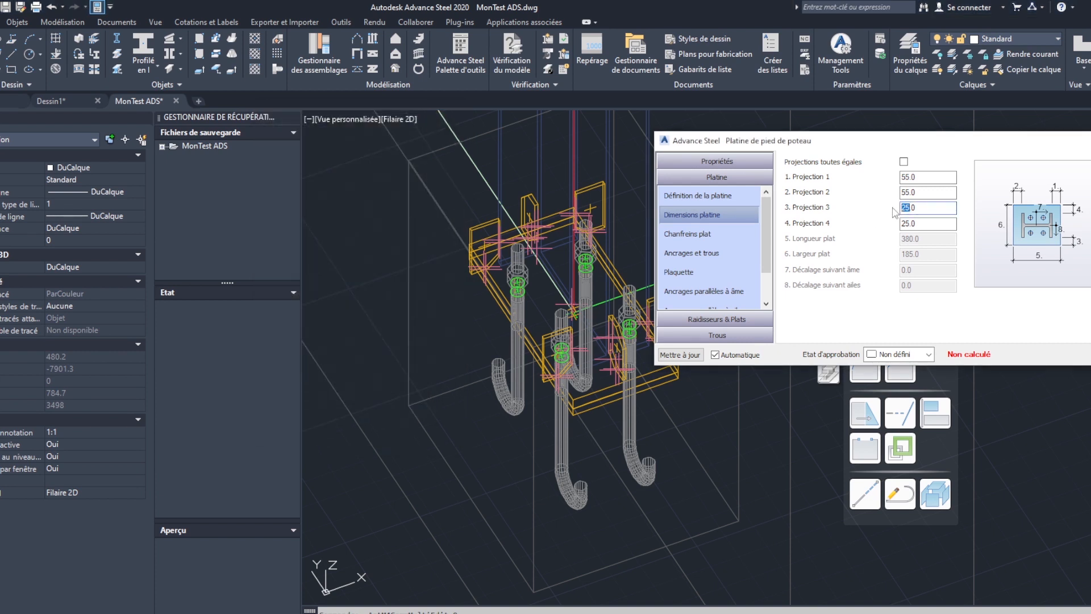
pyautogui.write('65')
pyautogui.moveTo(911, 224); pyautogui.dragTo(899, 224)
pyautogui.write('65')
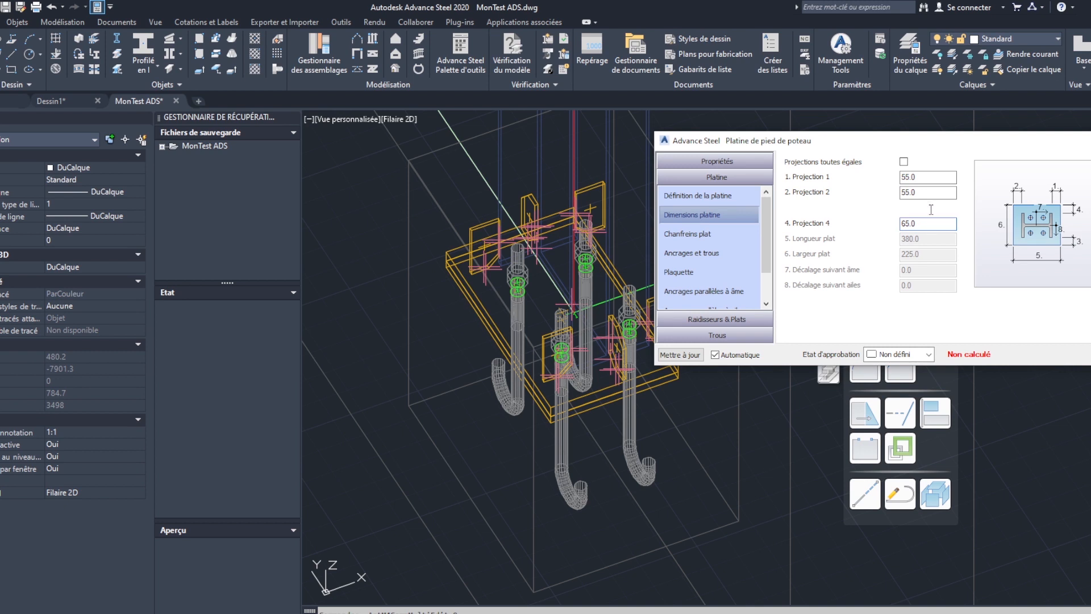
# - Measure the distance from the flange stiffener's outer corner to the base plate's corner
pyautogui.moveTo(571, 321); pyautogui.dragTo(524, 323, button='middle')
pyautogui.keyDown('shift'); pyautogui.moveTo(539, 365); pyautogui.dragTo(522, 364, button='middle'); pyautogui.keyUp('shift')
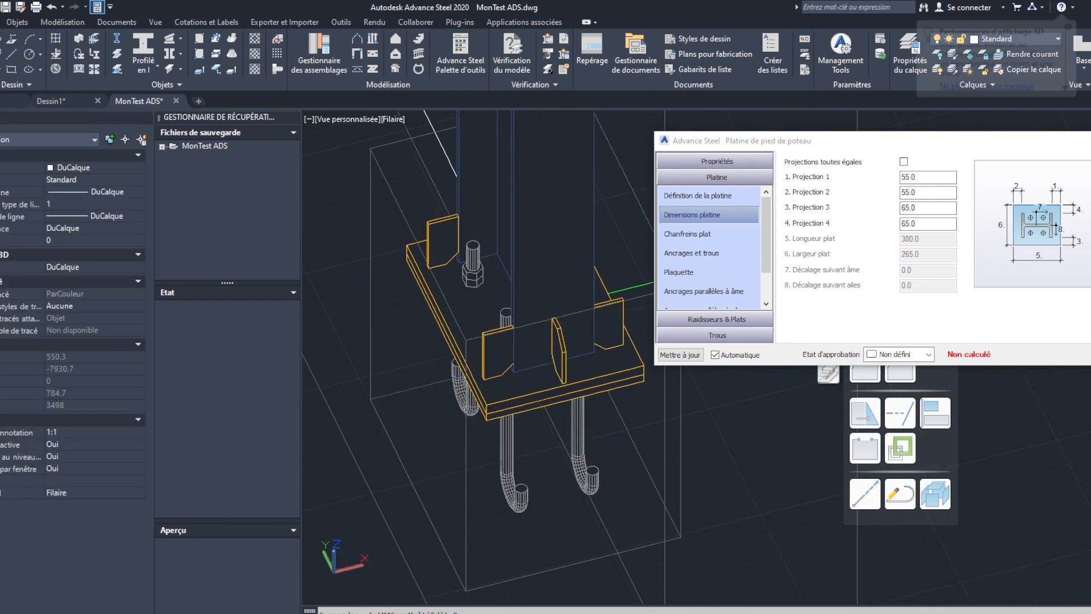
pyautogui.moveTo(622, 341); pyautogui.dragTo(501, 327, button='middle')
pyautogui.scroll(5, 552, 340)
pyautogui.write('di')
pyautogui.press('Return')
pyautogui.scroll(4, 489, 334)
pyautogui.scroll(2, 454, 360)
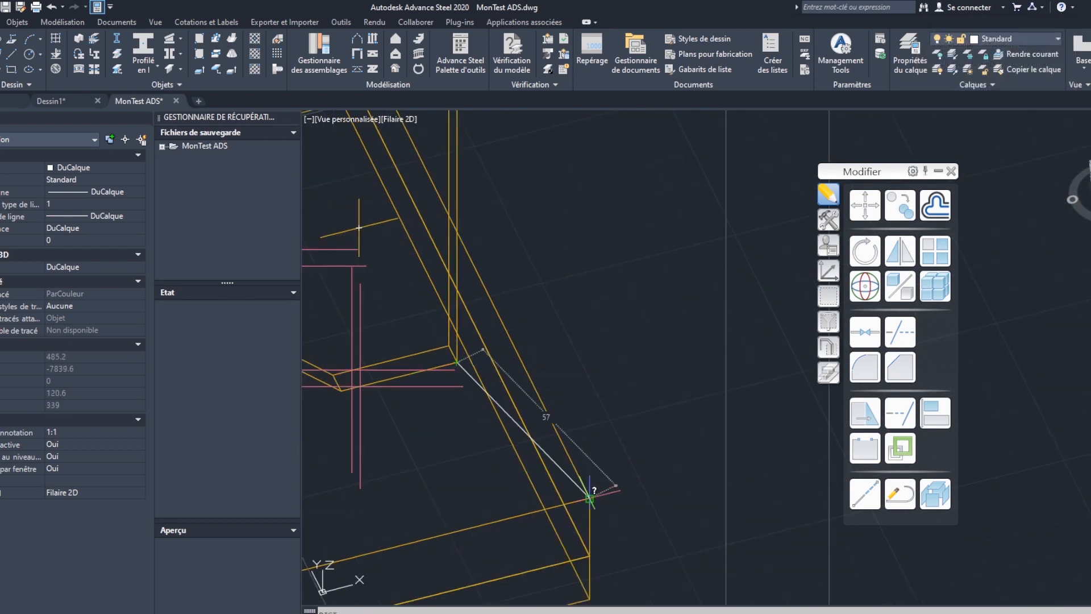
pyautogui.press('Escape')
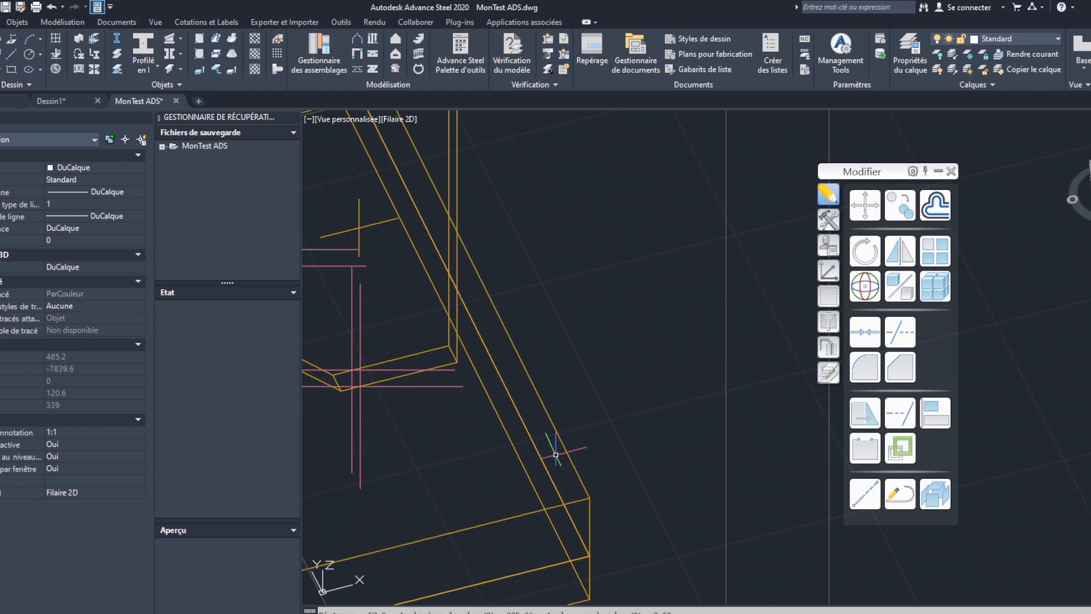
# - Select the column base plate's connection box and open the connection's calculation settings
pyautogui.scroll(-5, 582, 432)
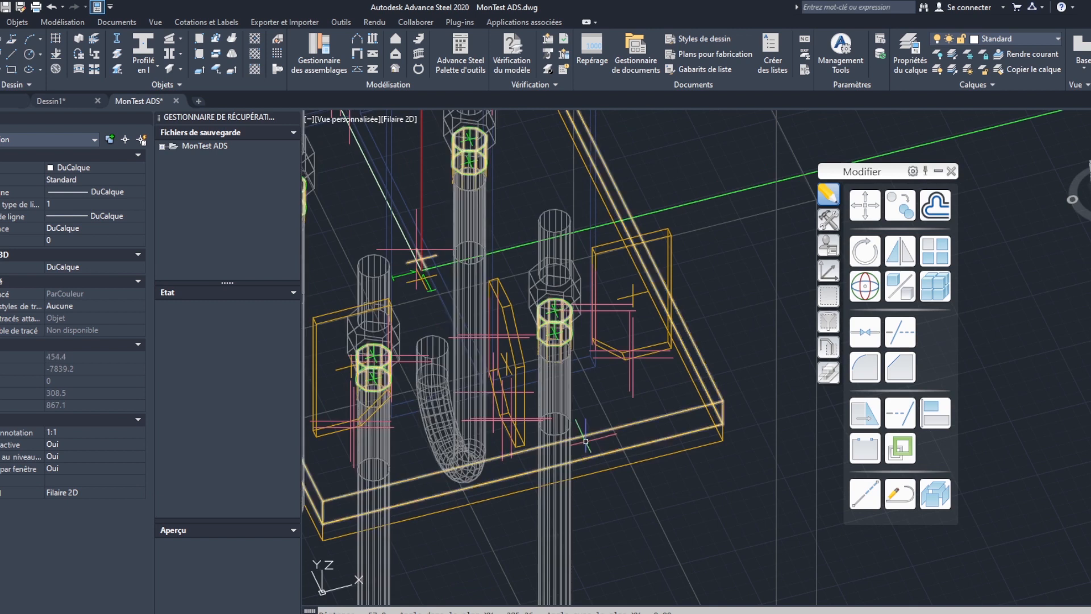
pyautogui.scroll(-5, 582, 431)
pyautogui.keyDown('shift'); pyautogui.moveTo(541, 413); pyautogui.dragTo(779, 421, button='middle'); pyautogui.keyUp('shift')
pyautogui.scroll(-4, 583, 334)
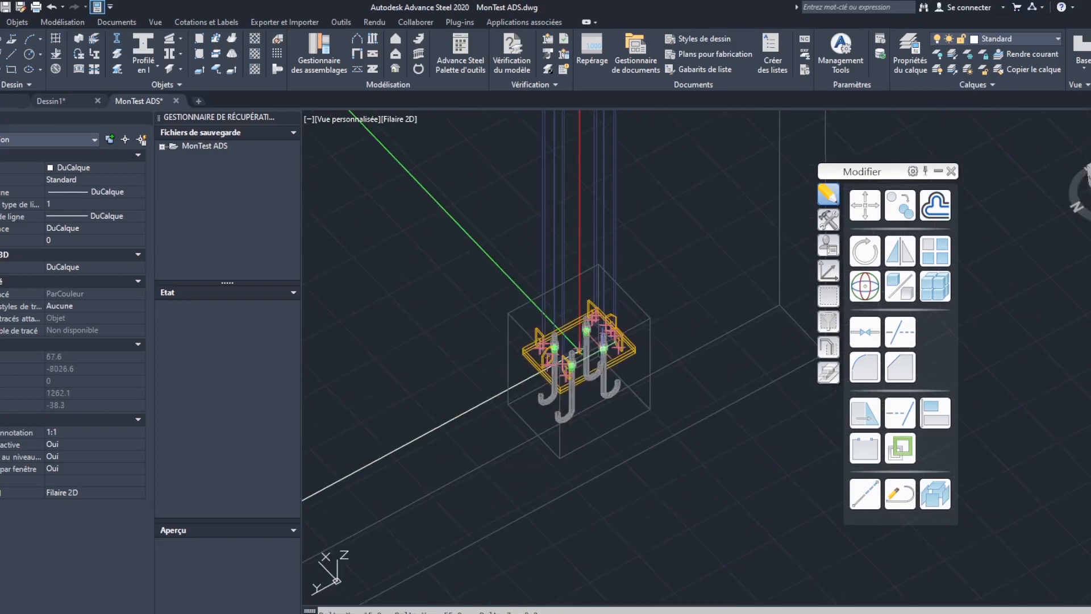
pyautogui.scroll(2, 563, 358)
pyautogui.moveTo(672, 338); pyautogui.dragTo(725, 340, button='middle')
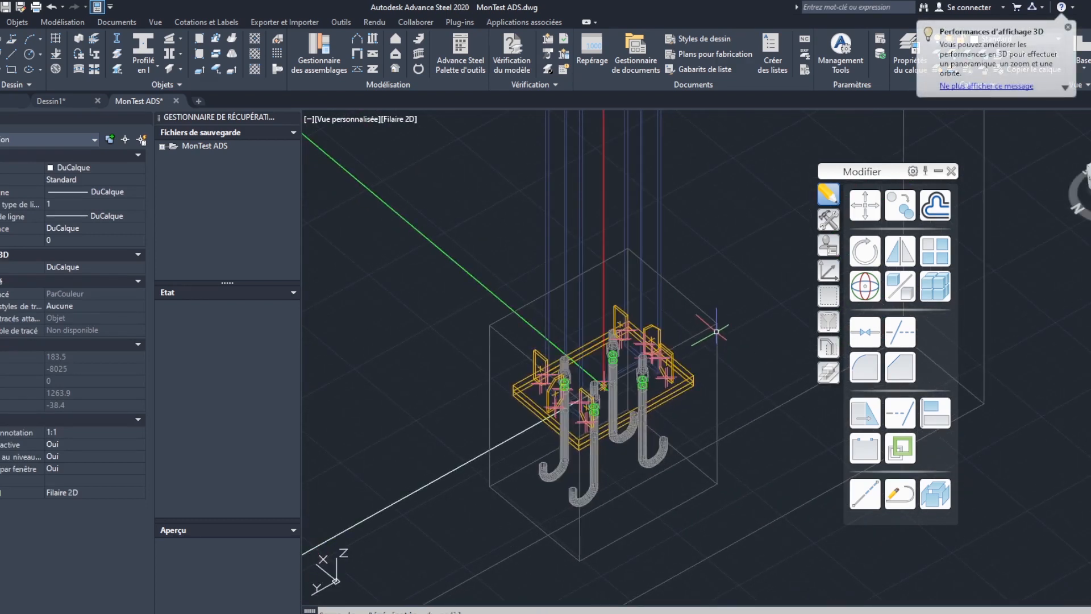
pyautogui.click(717, 330)
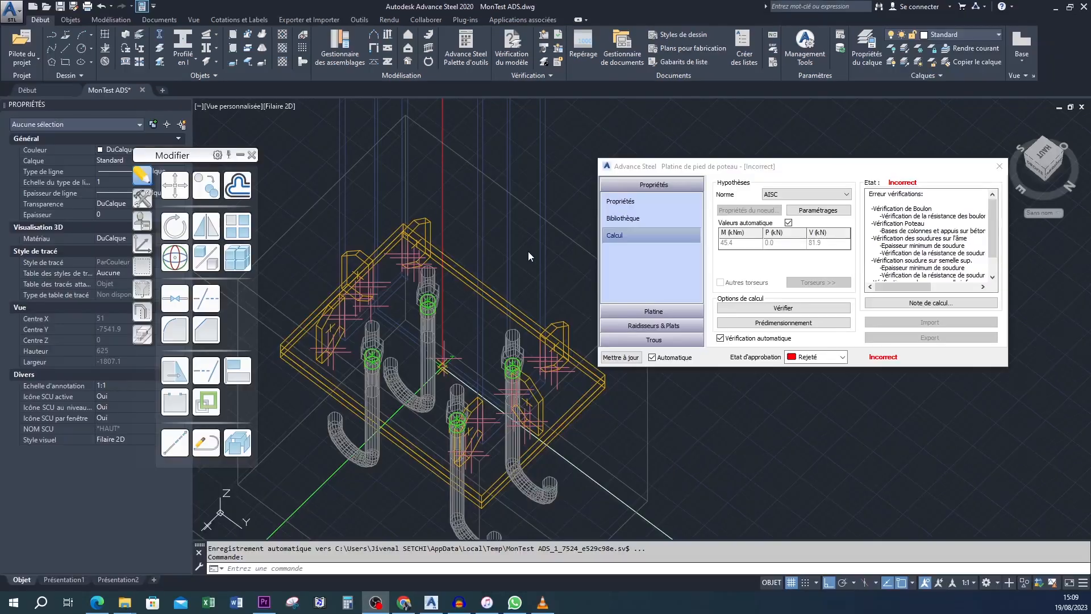
# - Switch the design standard between EC3 and AISC to compare their loads and checks, ending on AISC
pyautogui.moveTo(521, 307); pyautogui.dragTo(510, 294, button='middle')
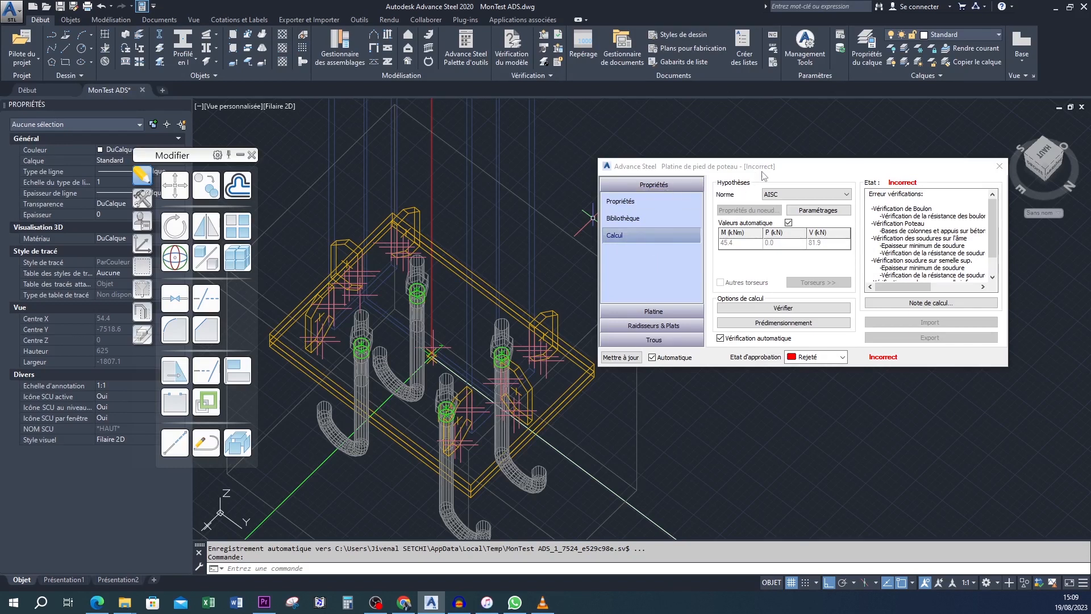
pyautogui.click(788, 195)
pyautogui.click(771, 204)
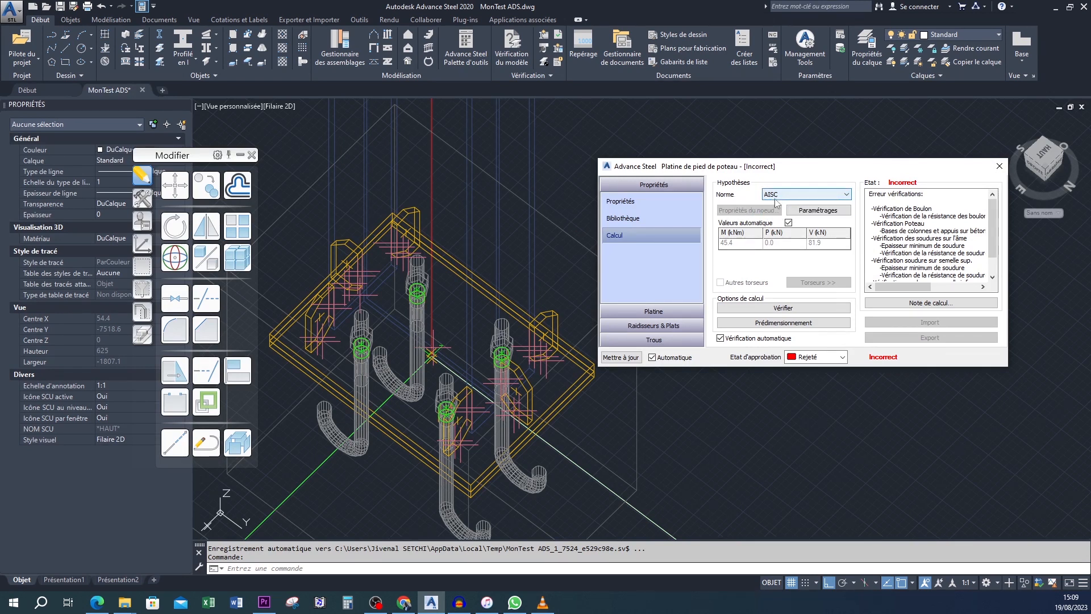
pyautogui.click(798, 196)
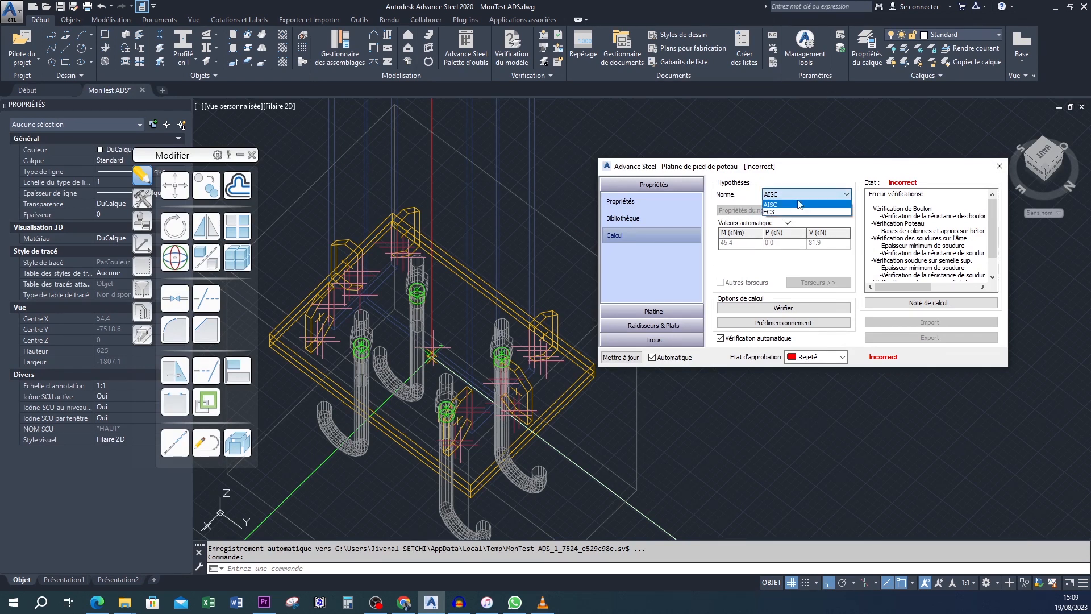
pyautogui.click(771, 213)
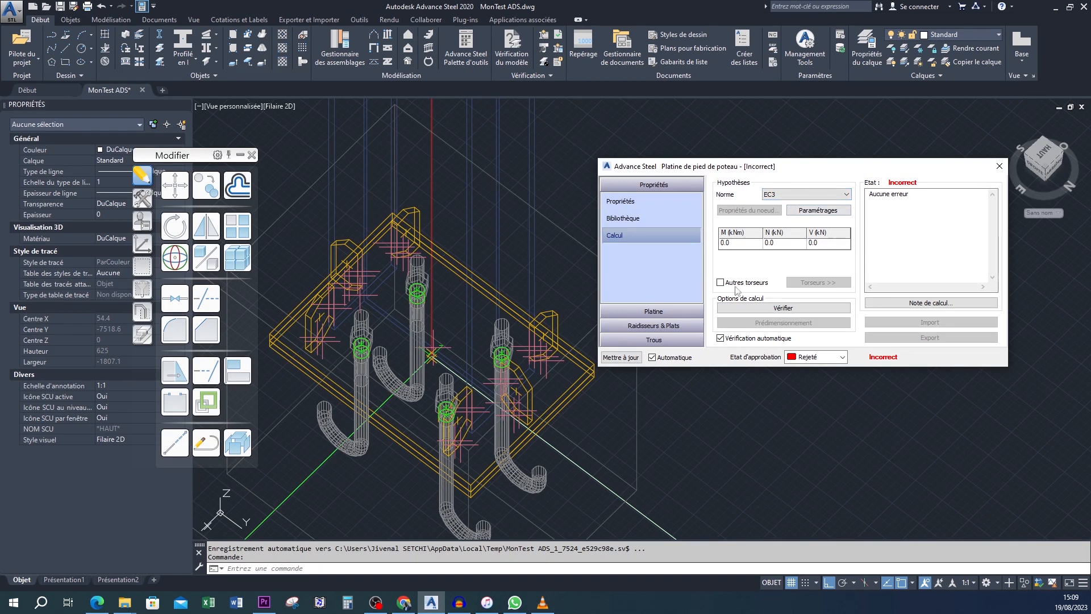
pyautogui.click(774, 192)
pyautogui.click(784, 204)
pyautogui.click(787, 194)
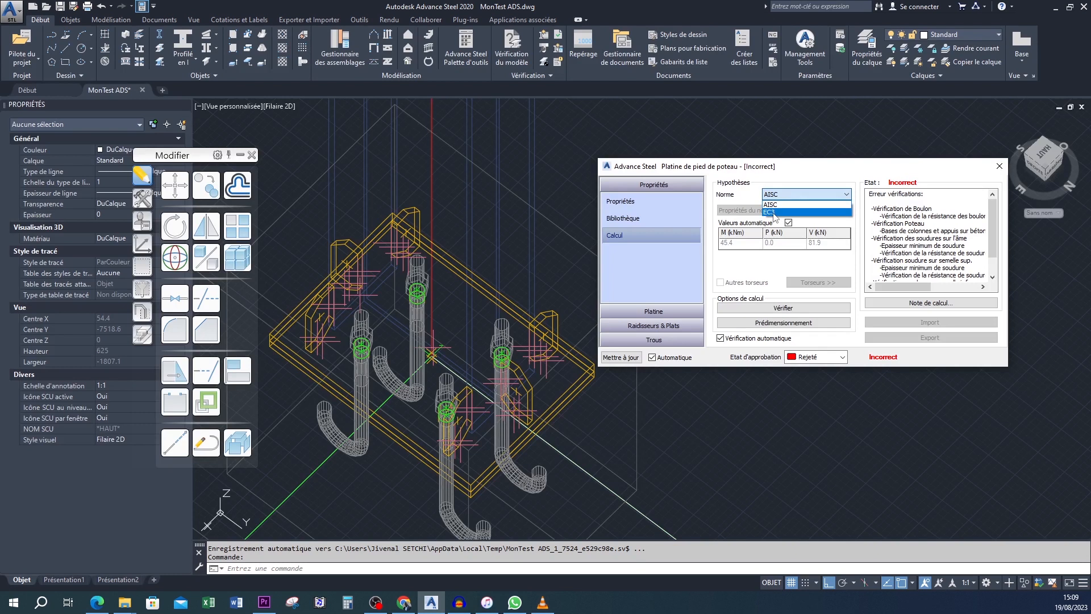
pyautogui.click(773, 212)
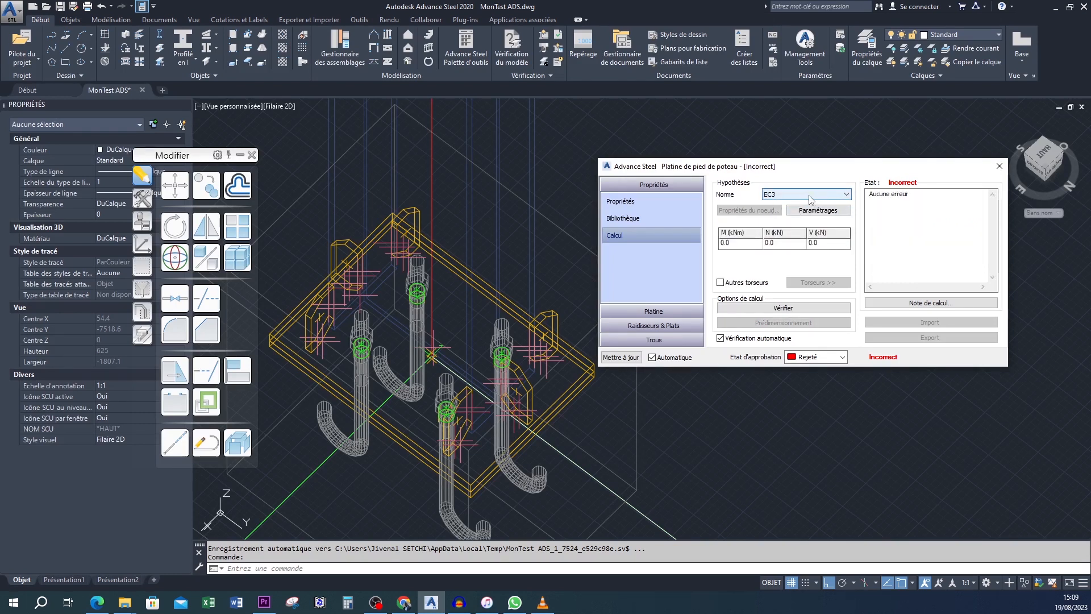
pyautogui.click(807, 194)
pyautogui.click(779, 205)
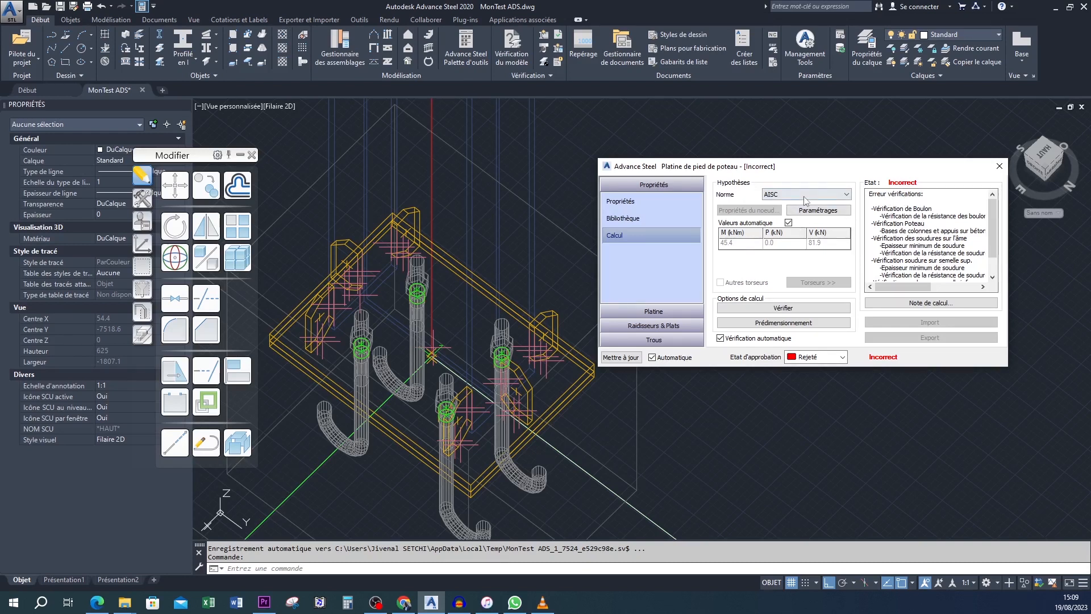
# - Open the calculation note for the AISC check and close three surplus report tabs
pyautogui.click(931, 302)
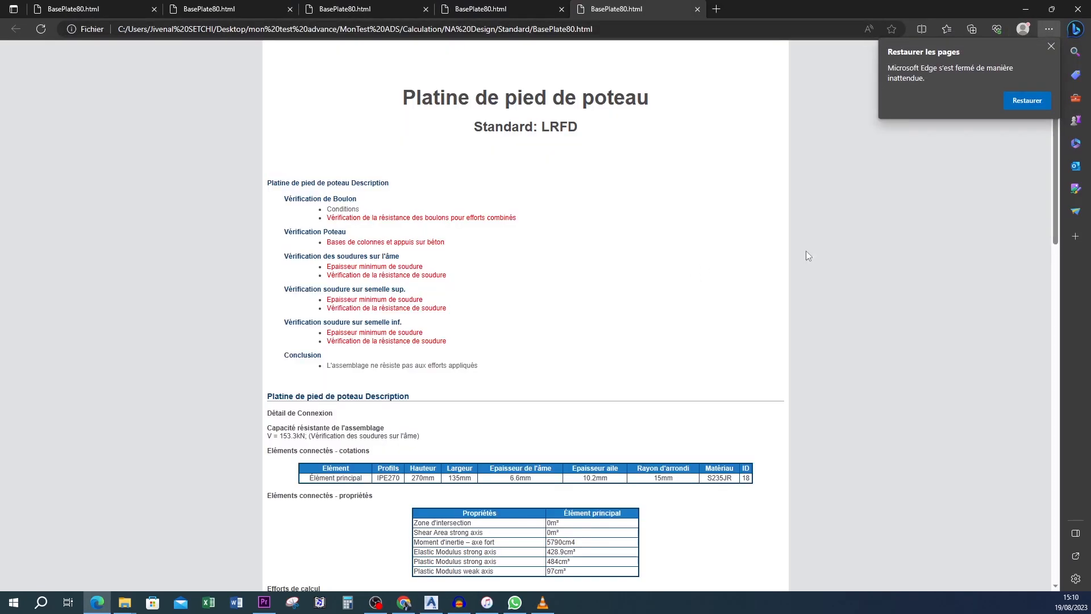
pyautogui.click(289, 9)
pyautogui.click(290, 9)
pyautogui.click(290, 9)
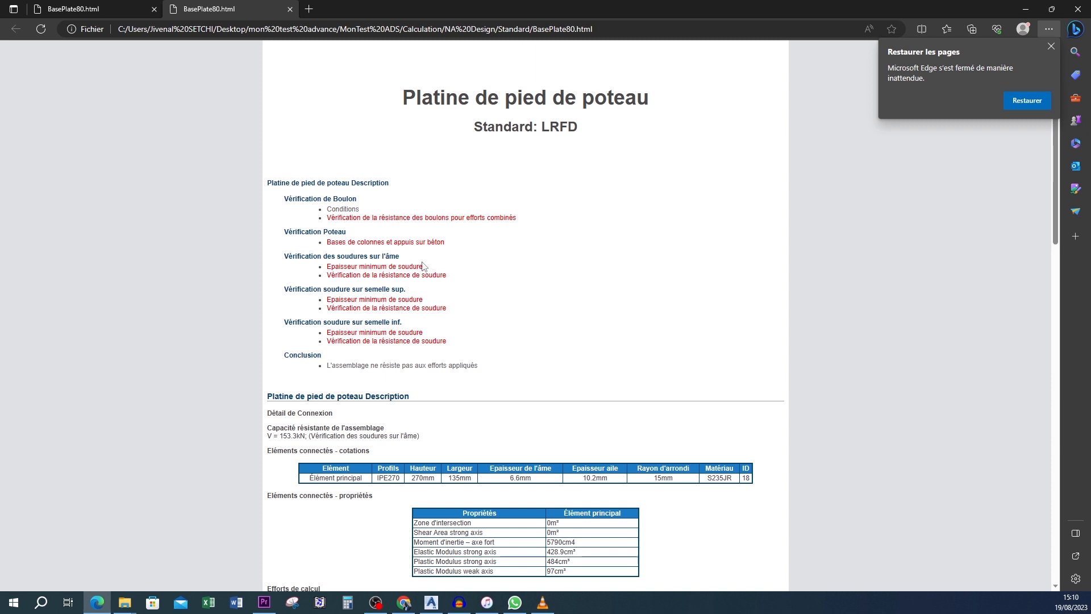
# - Examine the bolt, column and weld checks and the conclusion in the report, and minimize the browser
pyautogui.scroll(-5, 423, 267)
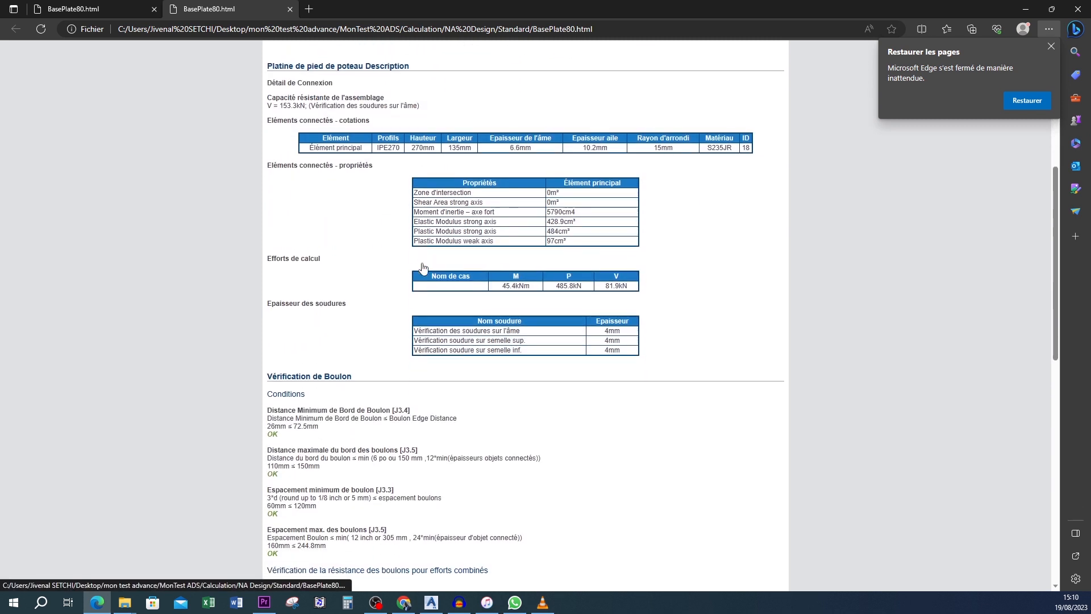
pyautogui.scroll(5, 423, 266)
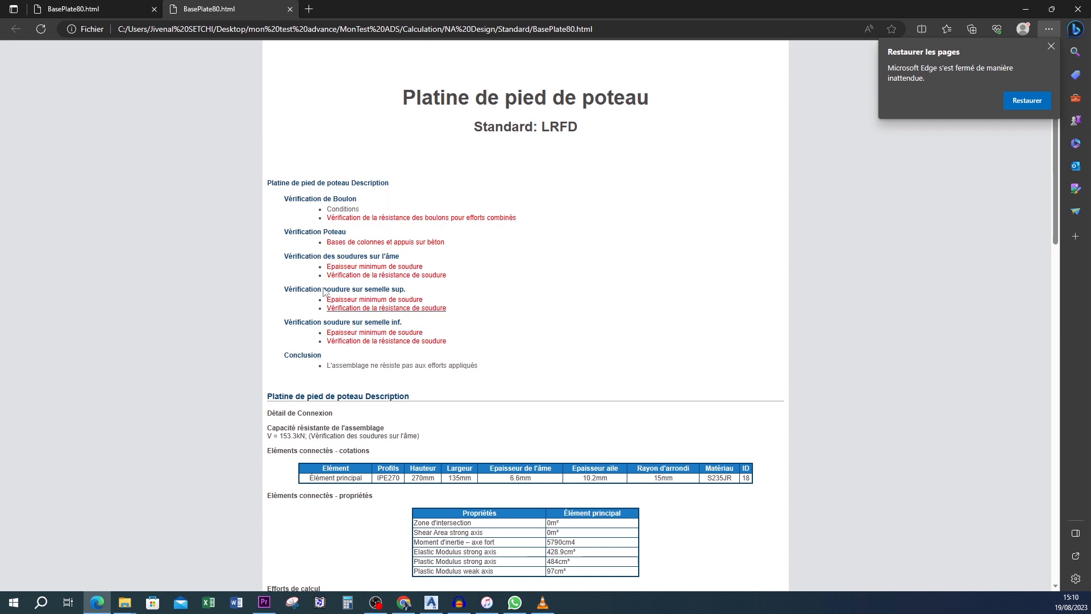
pyautogui.scroll(-3, 297, 284)
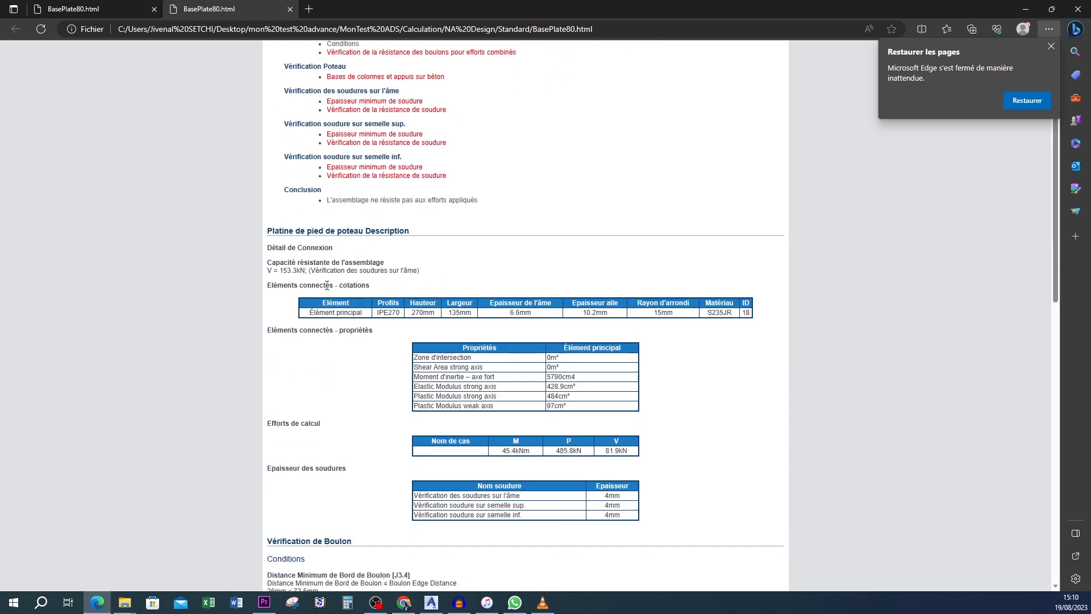
pyautogui.scroll(4, 302, 215)
pyautogui.scroll(-16, 299, 171)
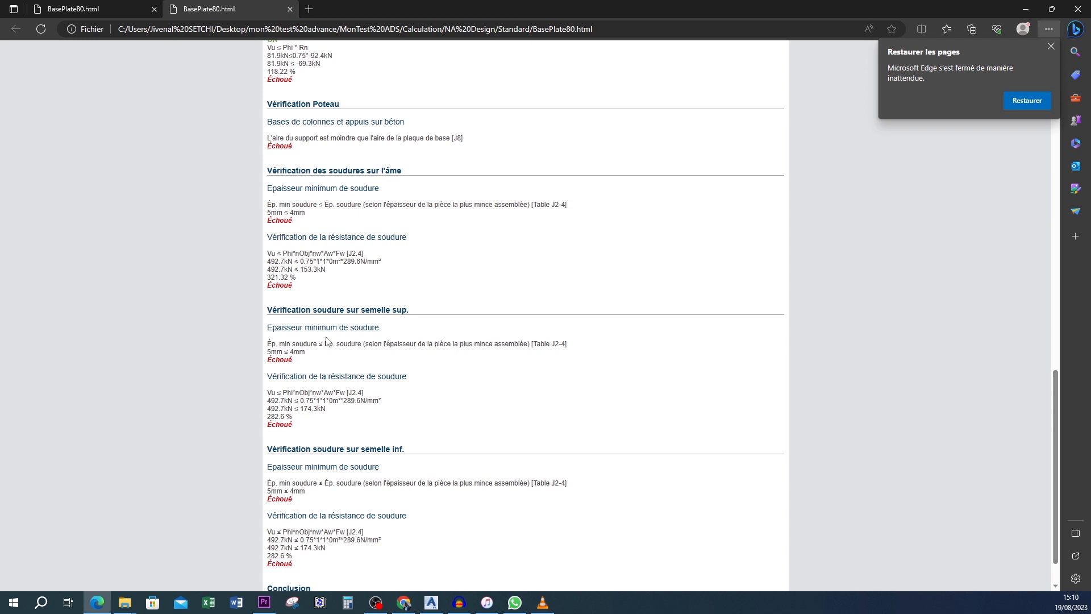
pyautogui.scroll(-1, 309, 439)
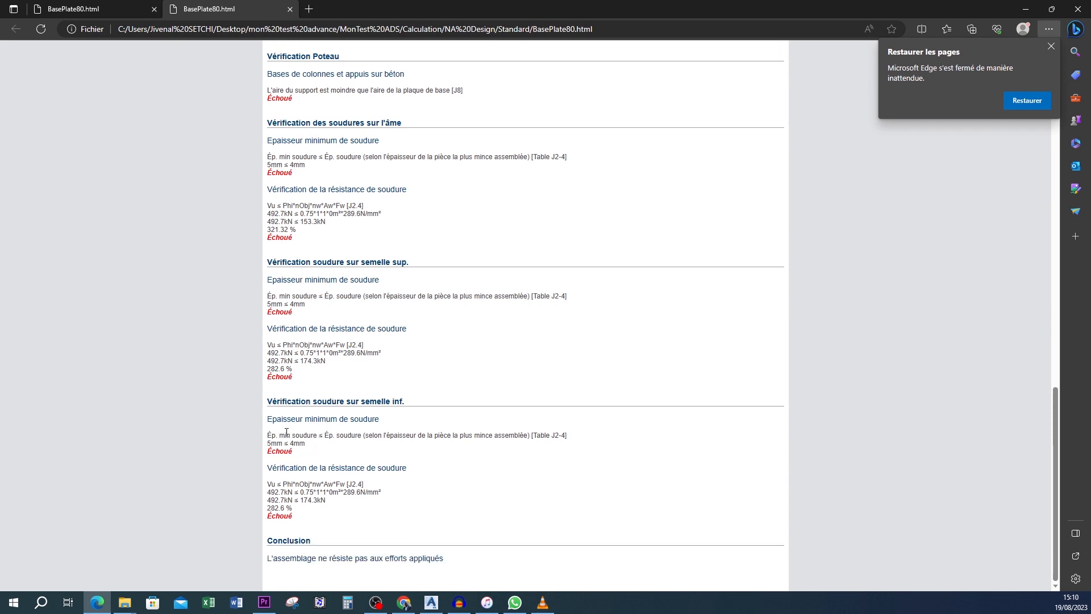
pyautogui.scroll(4, 263, 403)
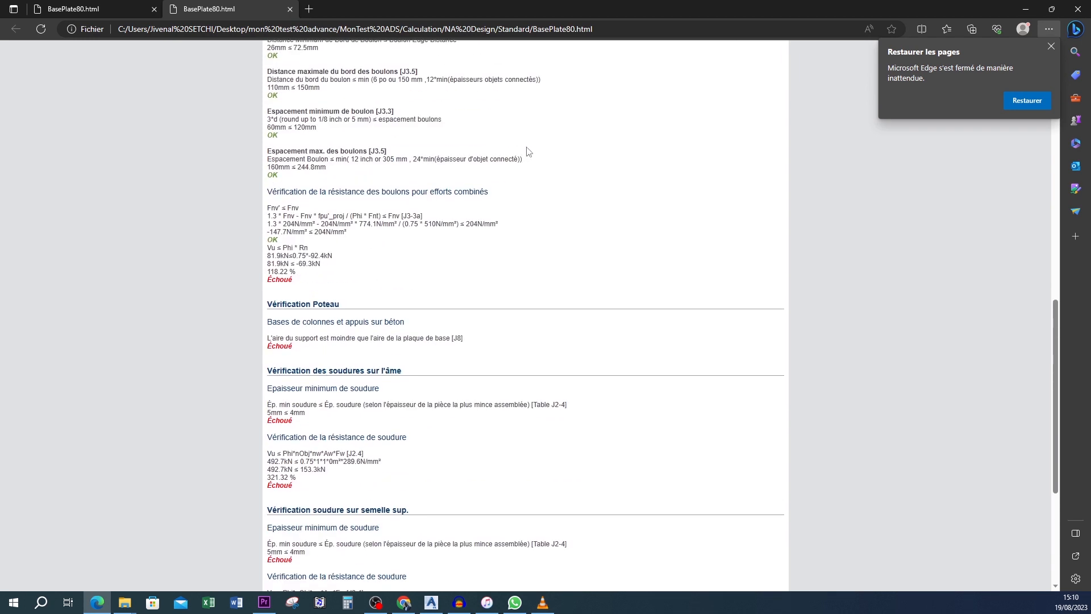
pyautogui.scroll(13, 467, 314)
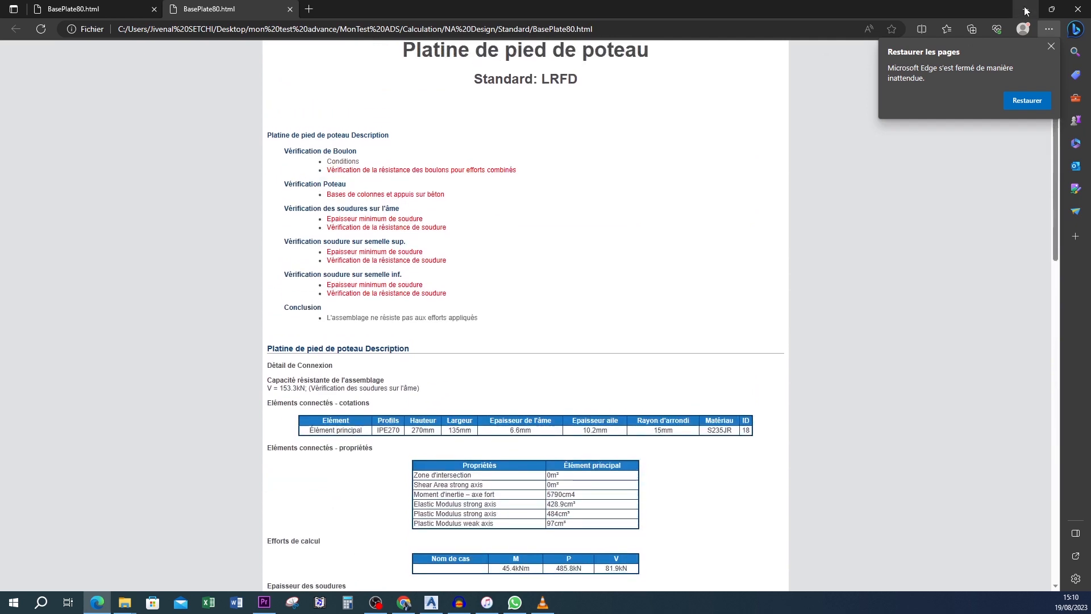
pyautogui.click(1025, 10)
# - Set the connection's design standard to EC3 and update the connection
pyautogui.click(847, 195)
pyautogui.click(780, 212)
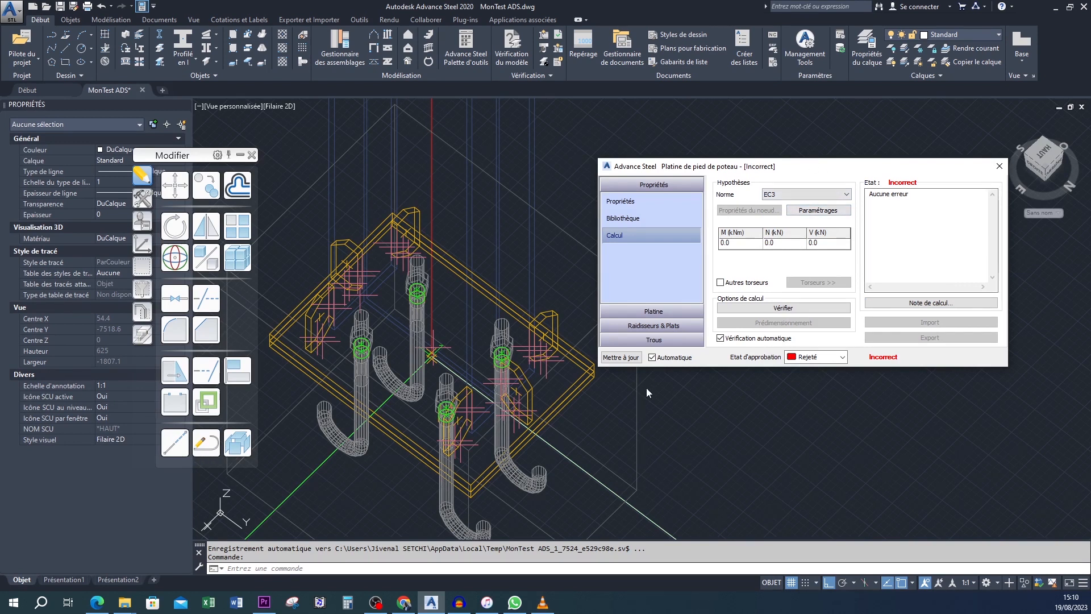
pyautogui.click(623, 358)
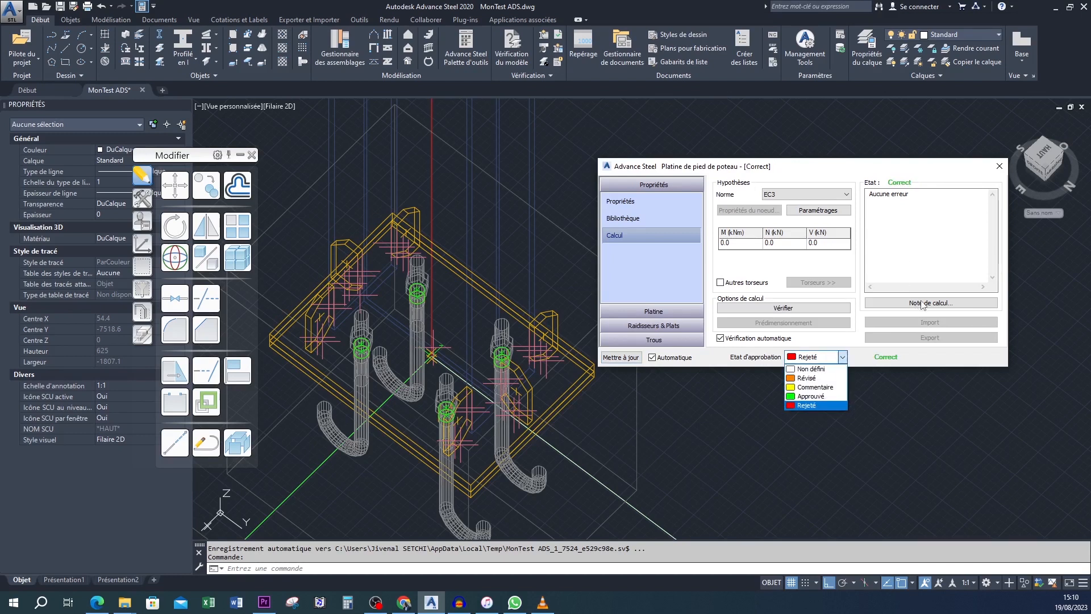
# - Set the connection's approval status to Approuvé
pyautogui.click(946, 360)
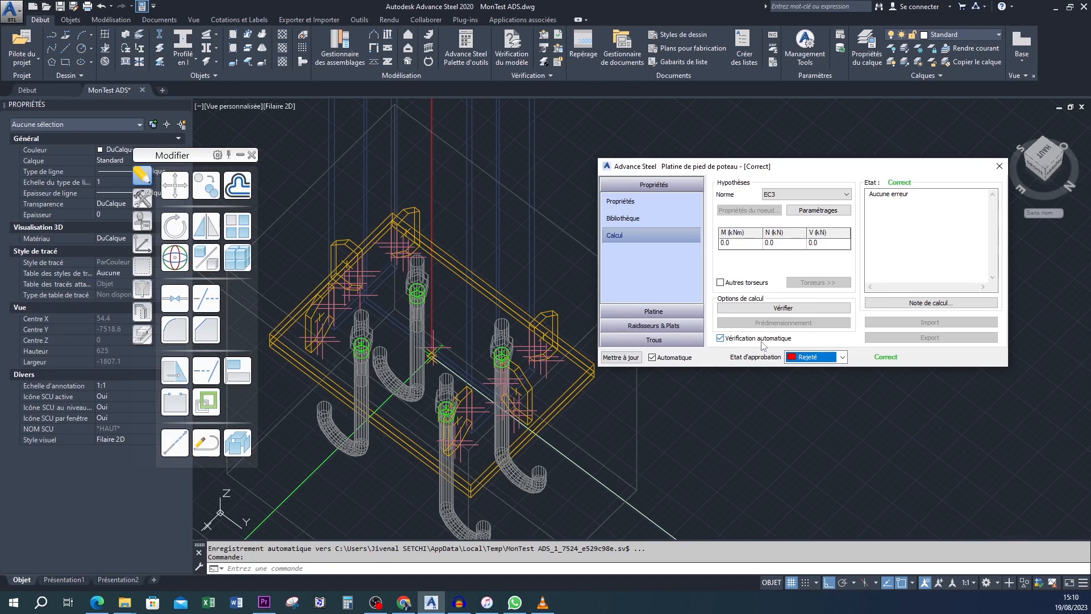
pyautogui.click(842, 358)
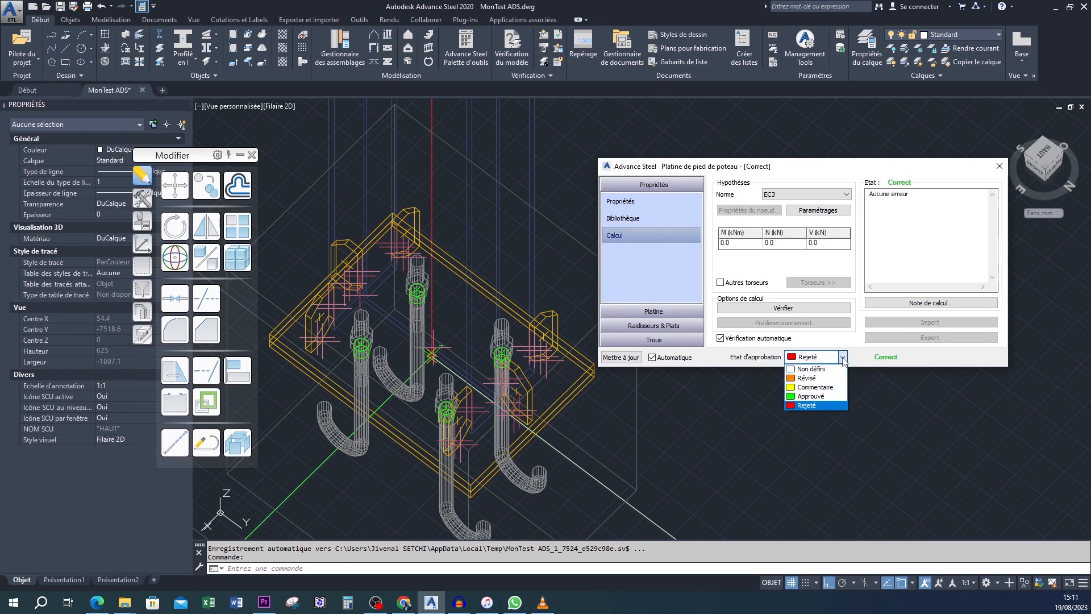
pyautogui.click(822, 405)
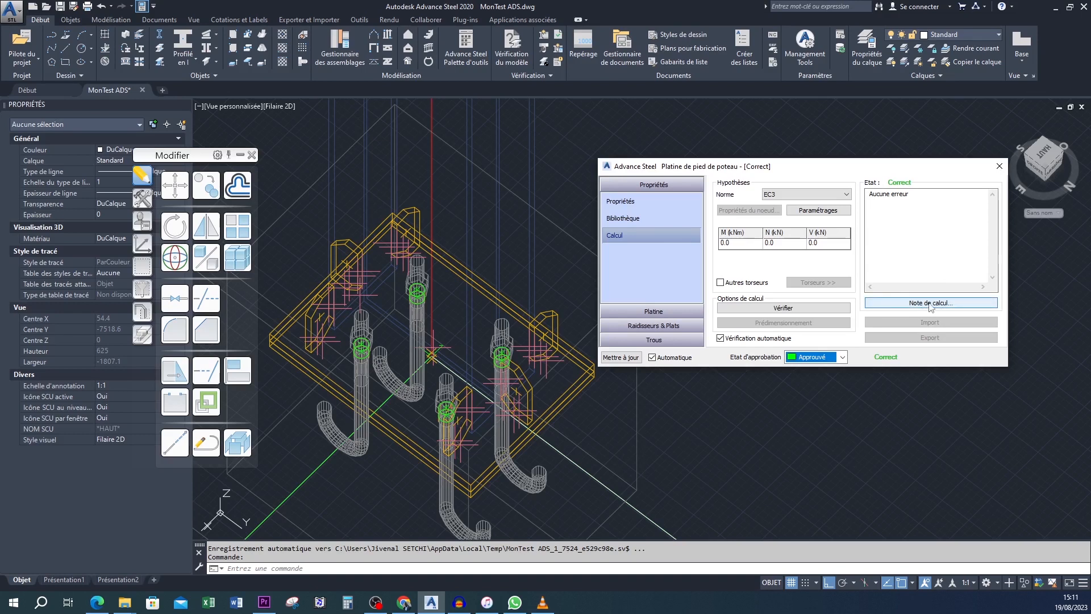
# - Open the EC3 calculation note and examine its anchor, weld, plate and rotational stiffness checks through to the conclusion
pyautogui.click(930, 304)
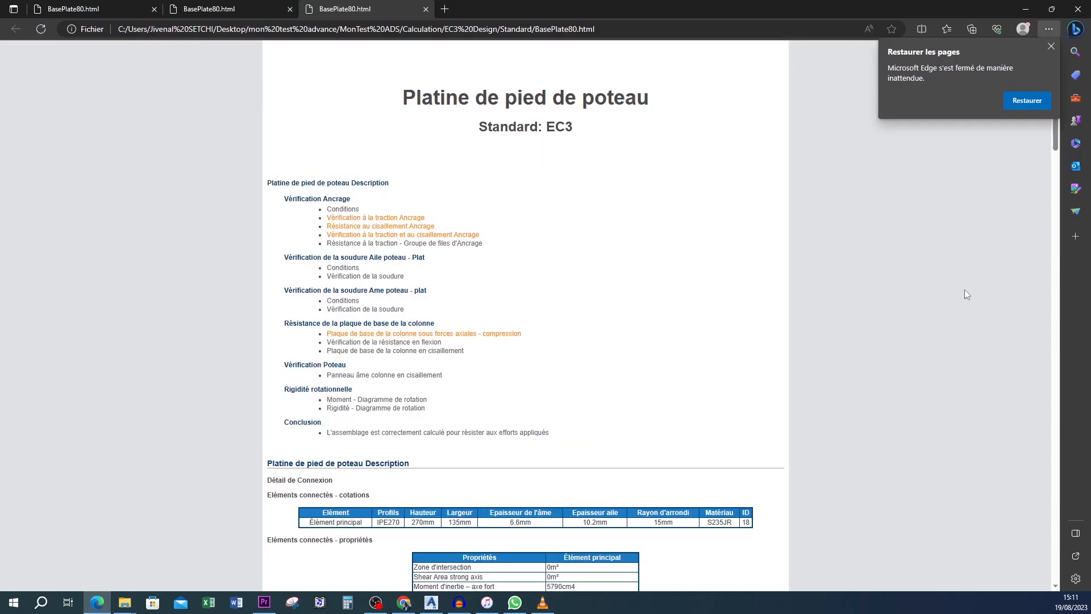
pyautogui.scroll(-2, 521, 287)
pyautogui.scroll(2, 523, 284)
pyautogui.moveTo(405, 97); pyautogui.dragTo(612, 141)
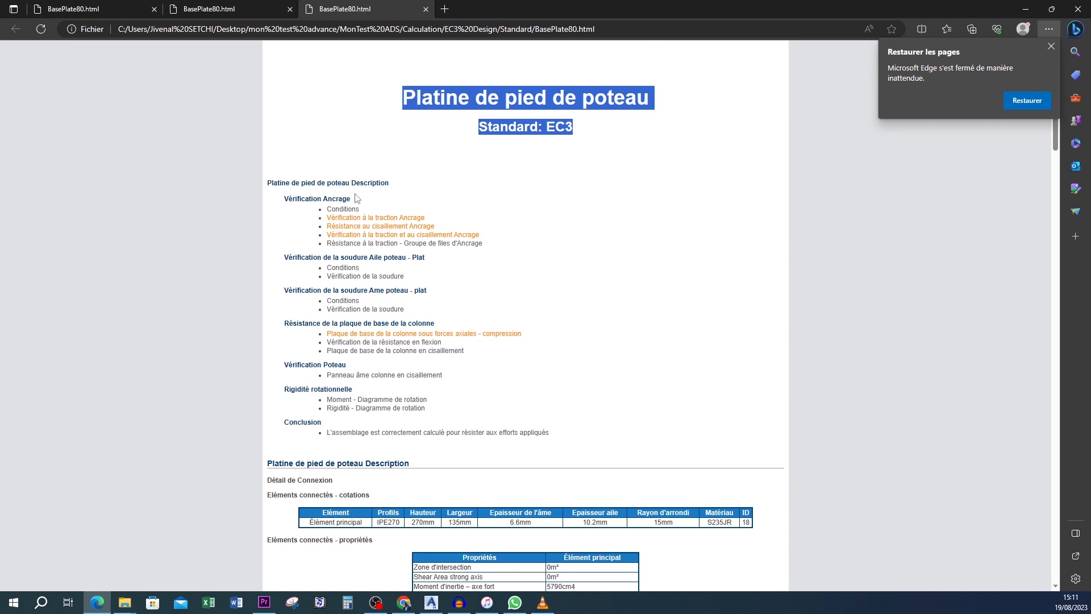
pyautogui.scroll(-10, 363, 200)
pyautogui.scroll(-9, 371, 203)
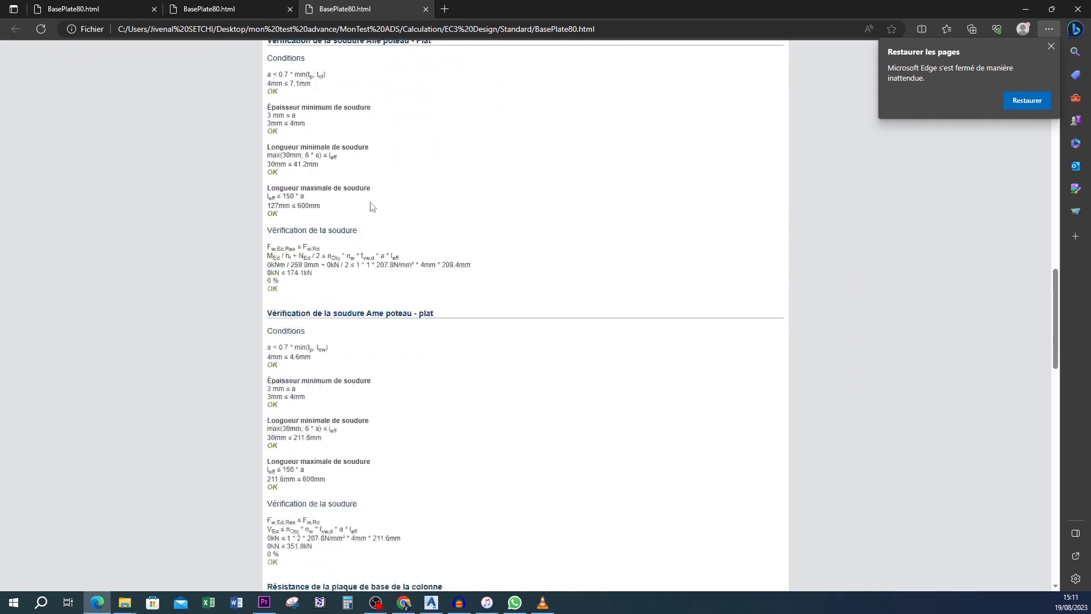
pyautogui.scroll(-20, 370, 207)
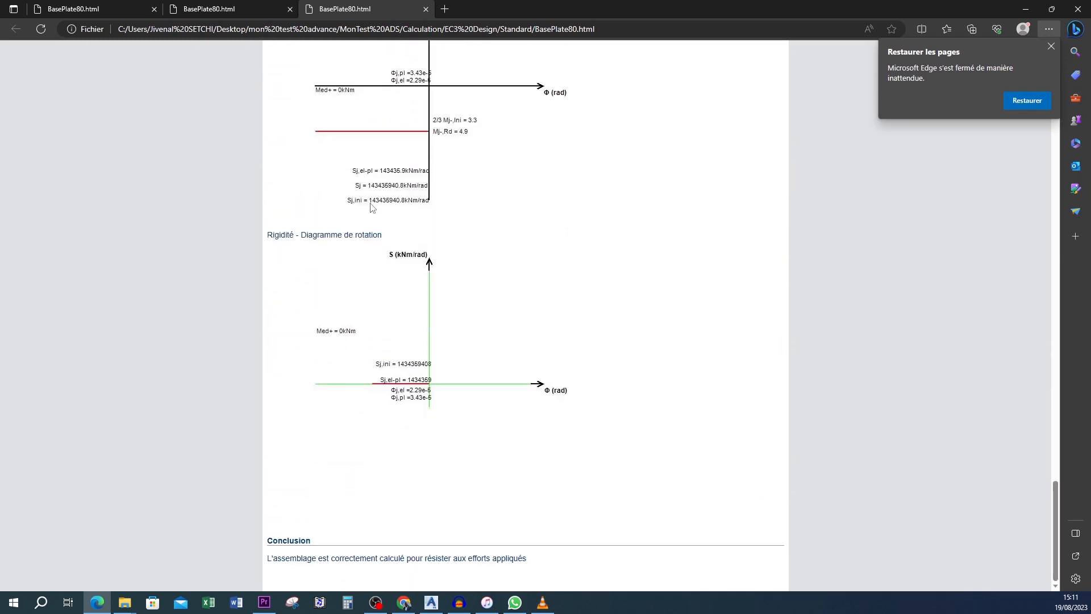
pyautogui.scroll(20, 407, 253)
pyautogui.scroll(6, 410, 251)
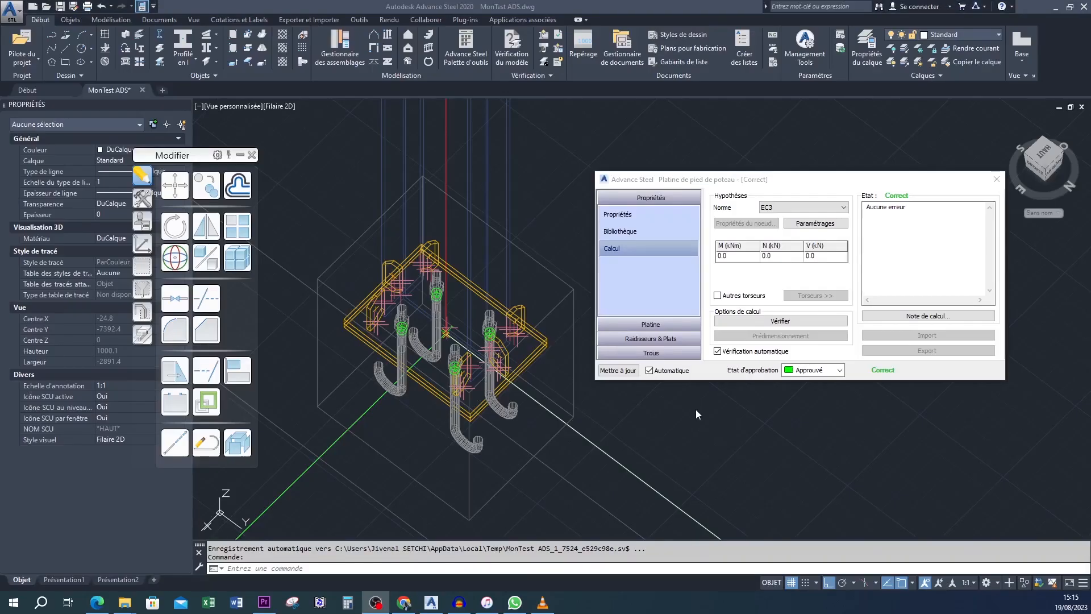
# - Close the column base plate connection's settings
pyautogui.click(935, 272)
pyautogui.moveTo(960, 179); pyautogui.dragTo(974, 171)
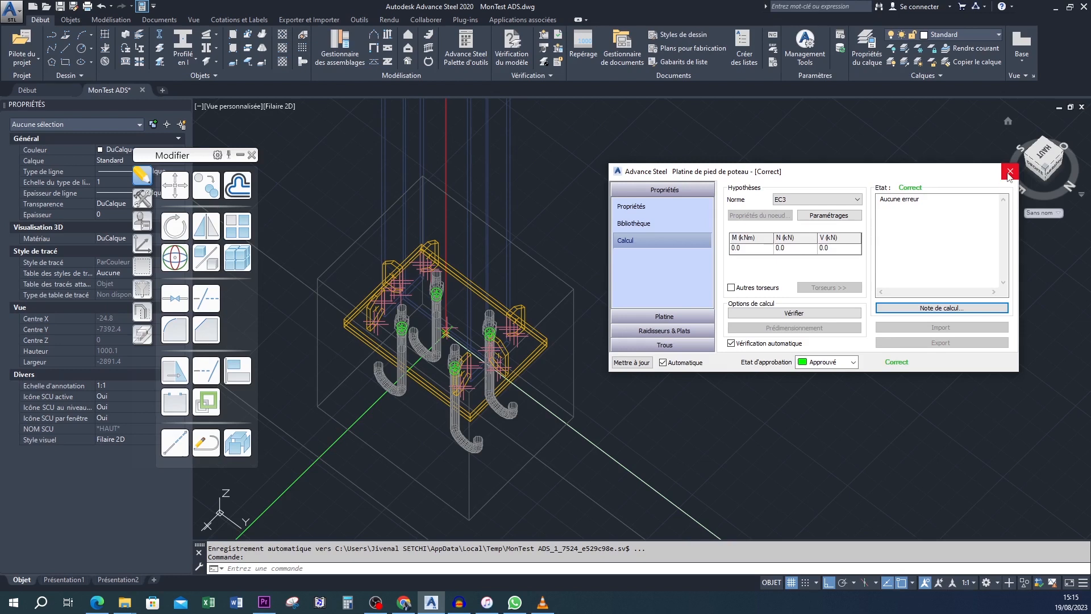
pyautogui.click(1010, 174)
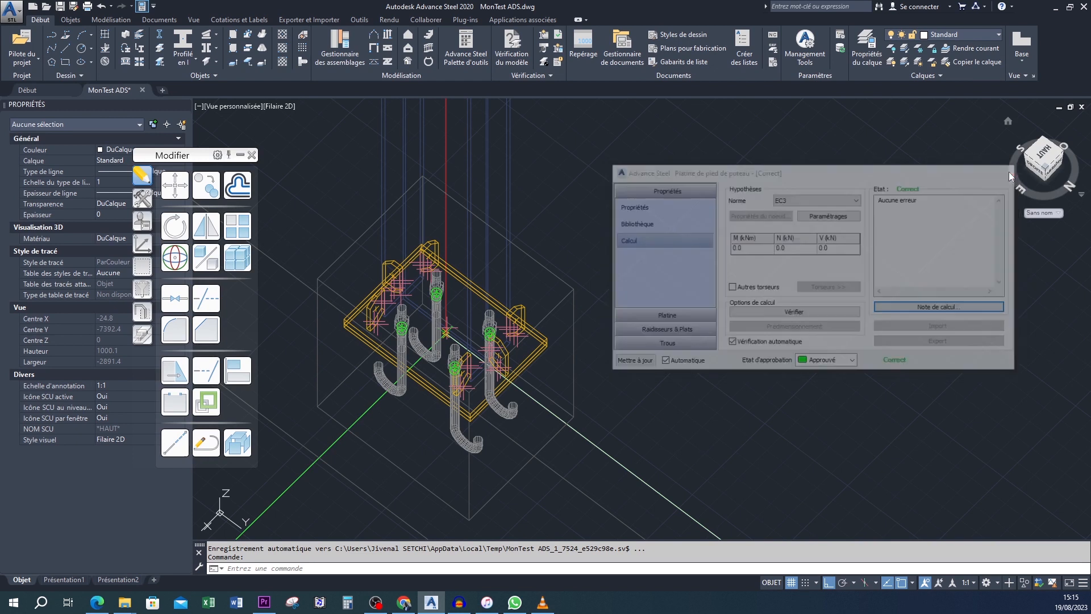
# - Propagate the approved column base plate connection to the matching column bases of the other portal frames
pyautogui.click(646, 293)
pyautogui.click(637, 269)
pyautogui.moveTo(585, 311); pyautogui.dragTo(706, 296, button='middle')
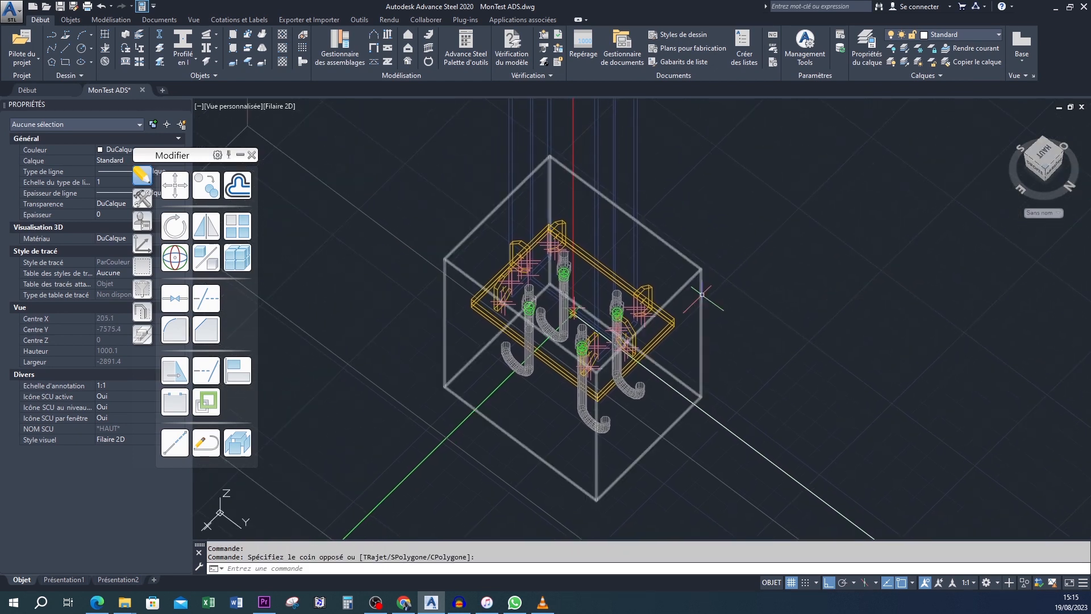
pyautogui.click(721, 287)
pyautogui.click(694, 252)
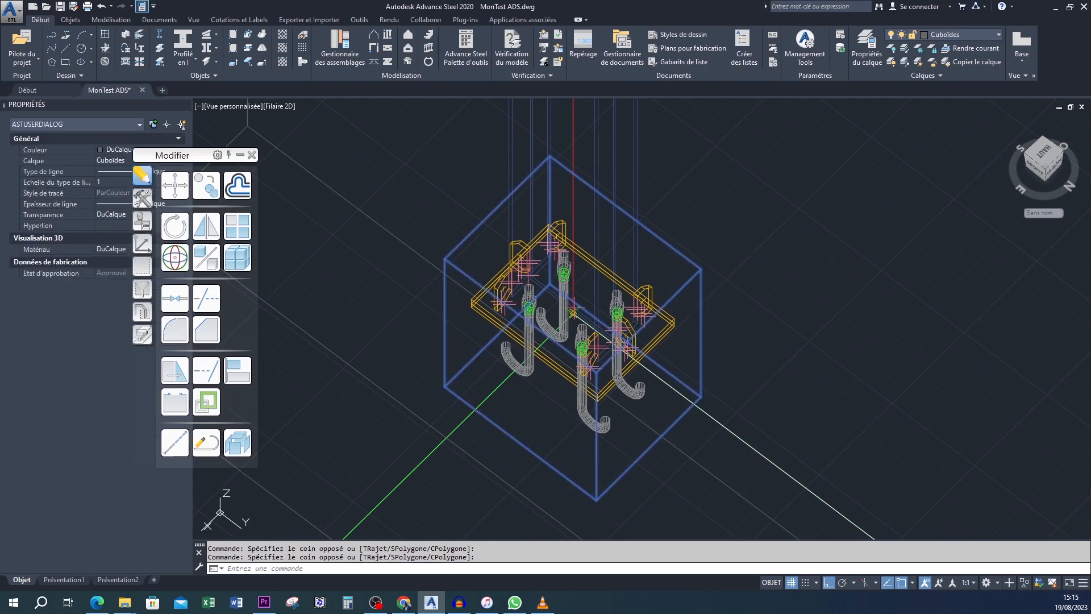
pyautogui.rightClick(706, 236)
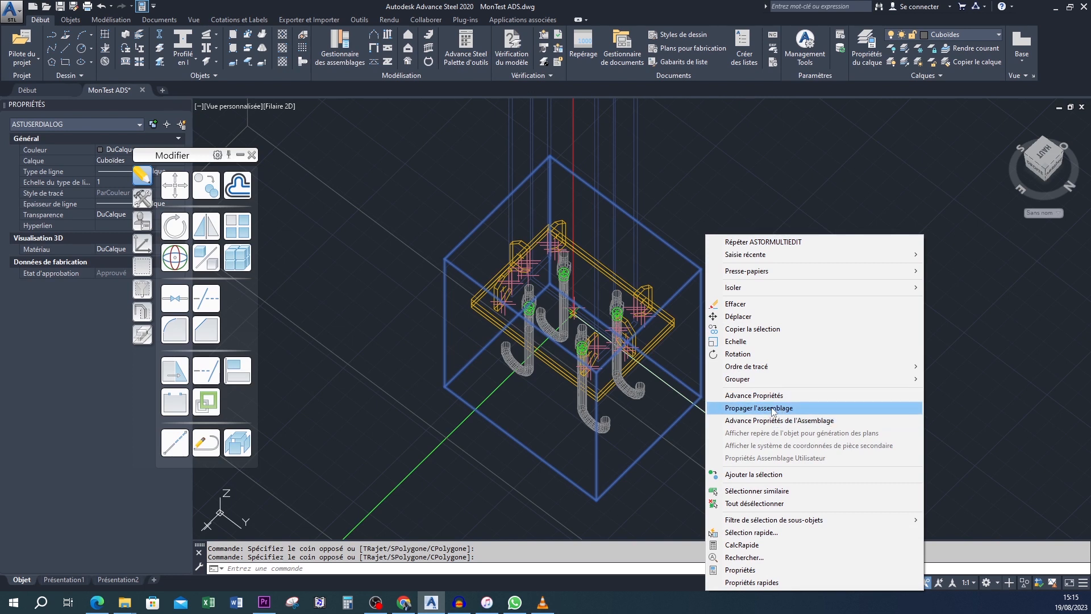
pyautogui.click(773, 408)
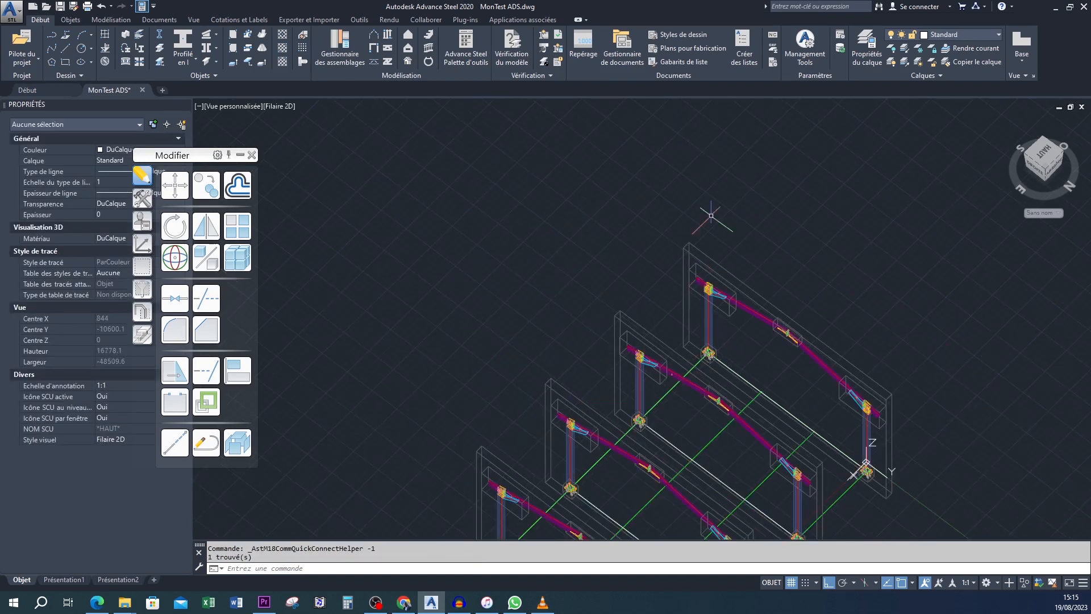
# - Examine the propagated base plates, stiffeners and anchors at the column feet across the portal frames
pyautogui.moveTo(703, 258); pyautogui.dragTo(754, 112, button='middle')
pyautogui.moveTo(757, 371); pyautogui.dragTo(602, 364, button='middle')
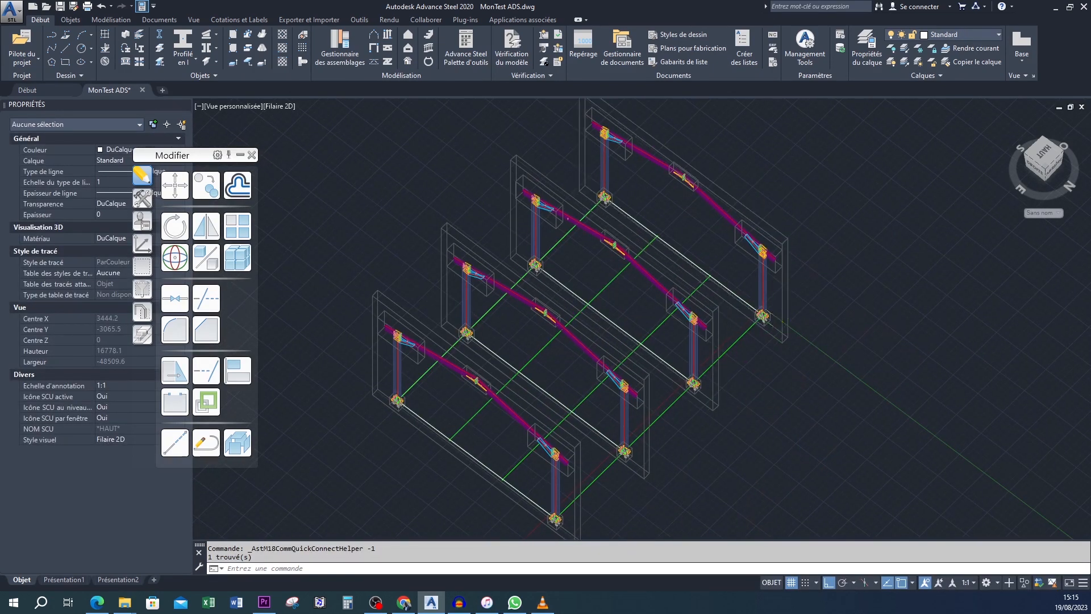
pyautogui.scroll(12, 713, 310)
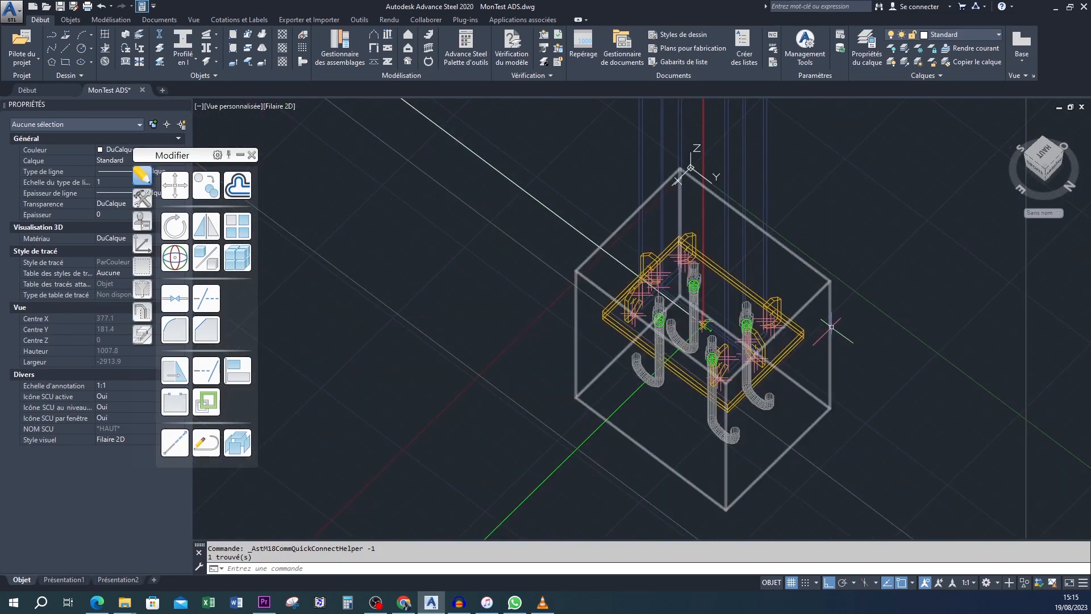
pyautogui.scroll(-8, 831, 327)
pyautogui.scroll(10, 776, 274)
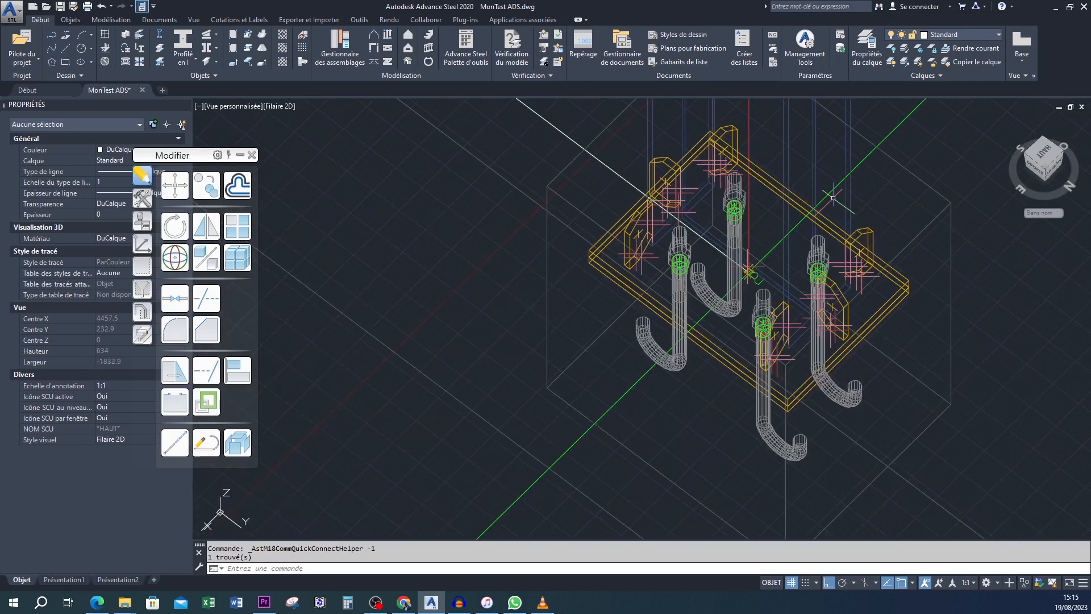
pyautogui.scroll(-10, 833, 198)
pyautogui.moveTo(649, 224); pyautogui.dragTo(934, 305, button='middle')
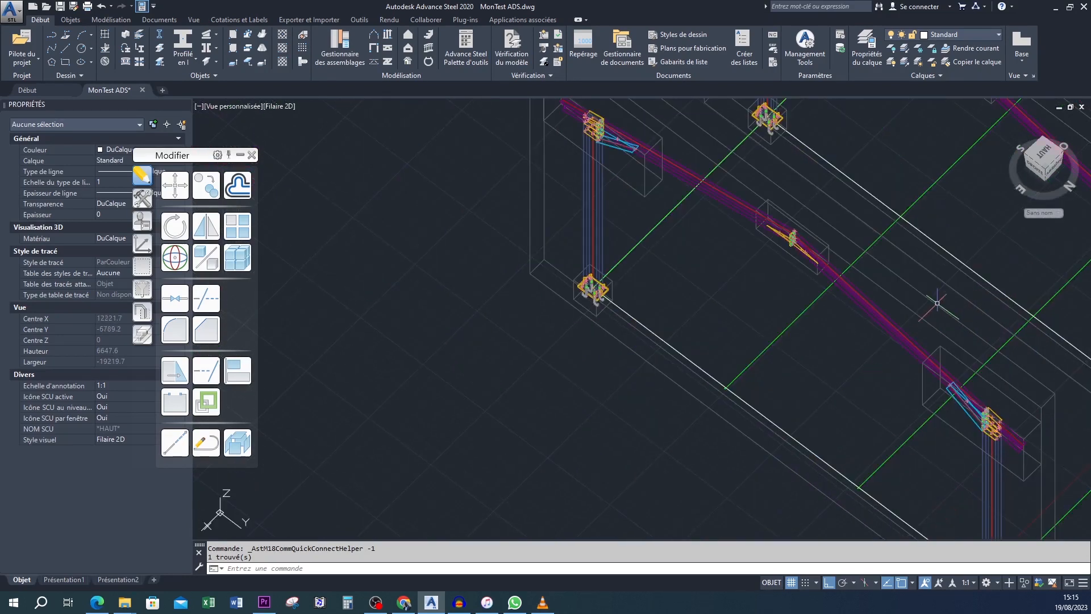
pyautogui.scroll(10, 588, 296)
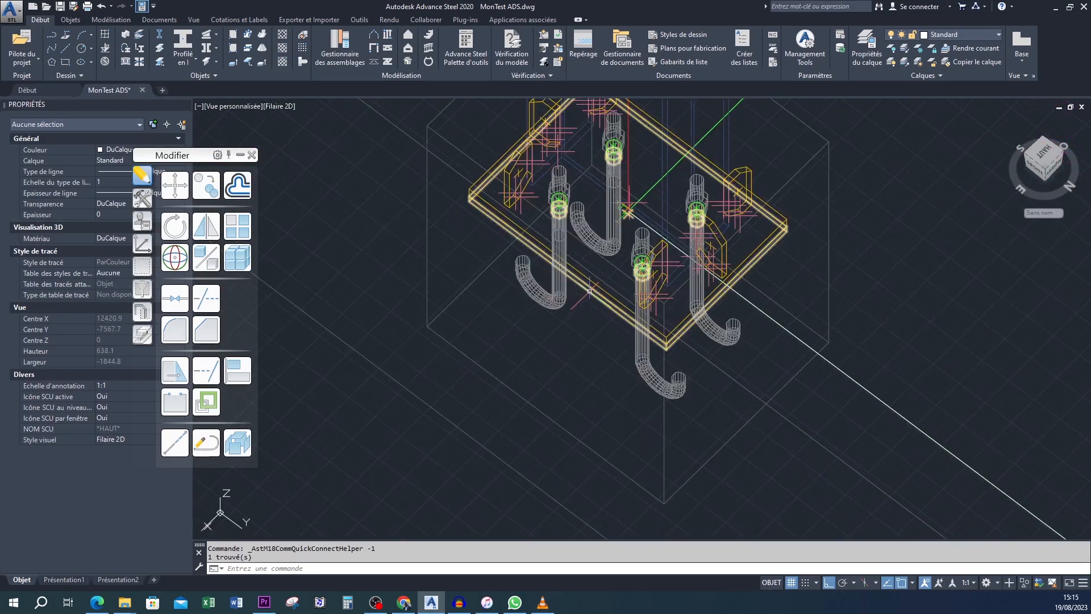
pyautogui.scroll(-2, 615, 215)
pyautogui.scroll(3, 615, 214)
pyautogui.scroll(-9, 671, 245)
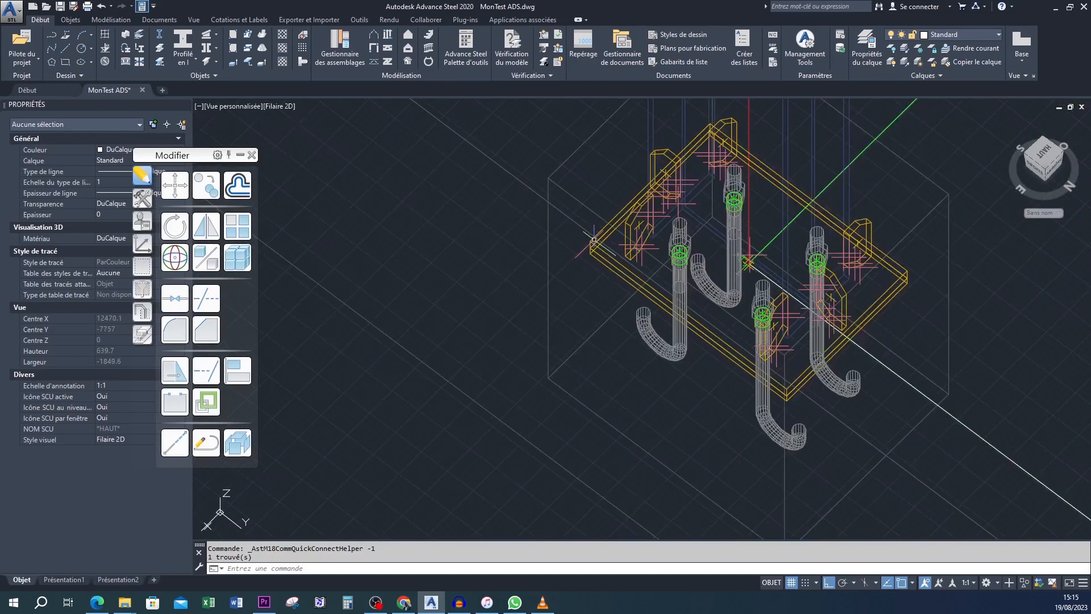
pyautogui.scroll(-6, 668, 244)
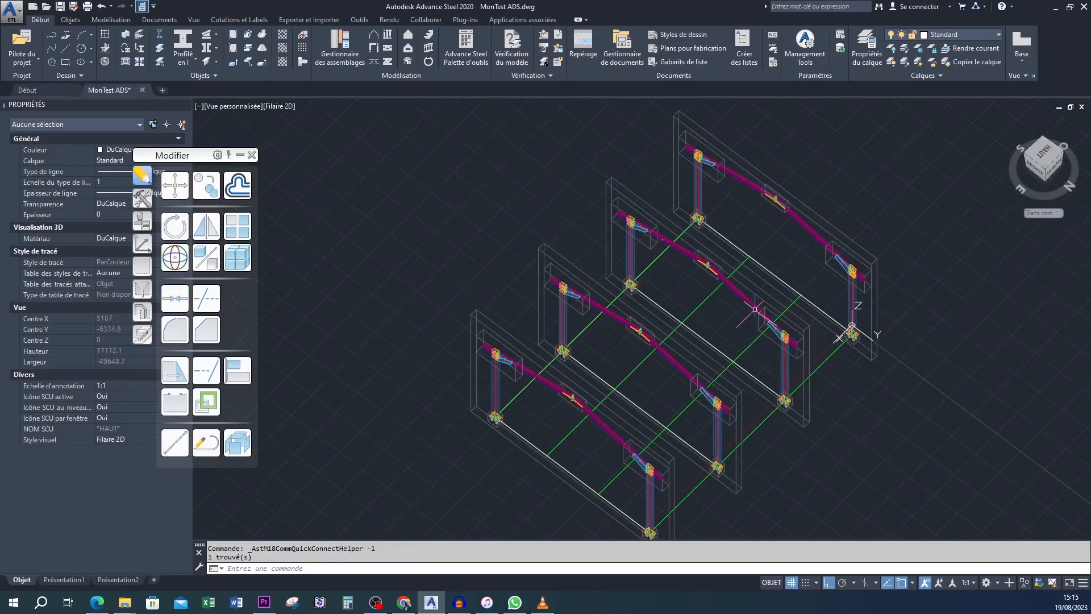
pyautogui.scroll(12, 602, 306)
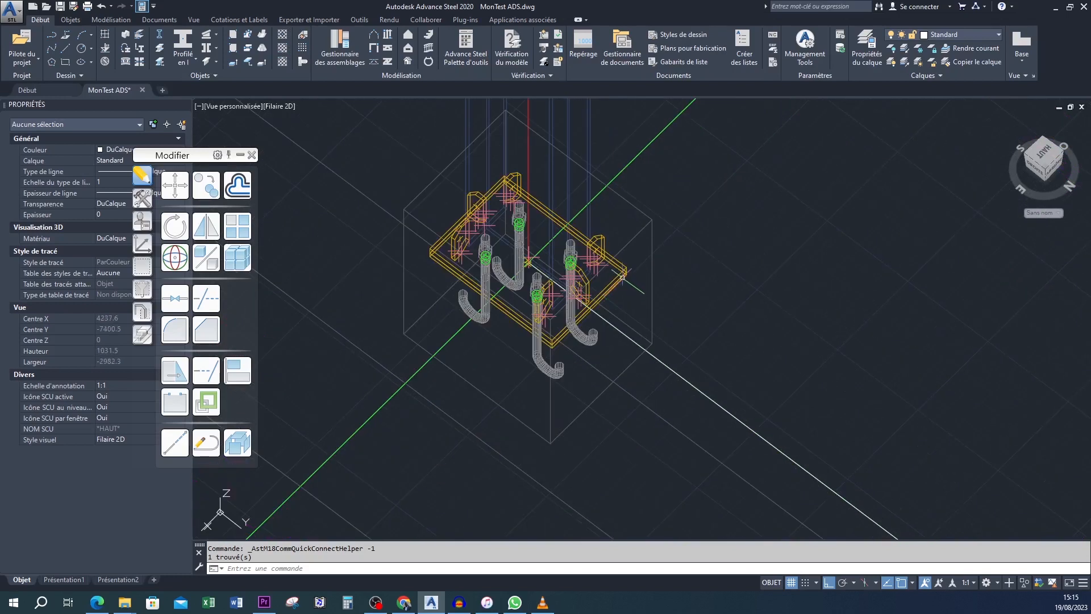
pyautogui.scroll(-6, 672, 259)
pyautogui.moveTo(676, 256); pyautogui.dragTo(714, 164, button='middle')
pyautogui.scroll(-6, 714, 164)
pyautogui.moveTo(790, 239); pyautogui.dragTo(601, 330, button='middle')
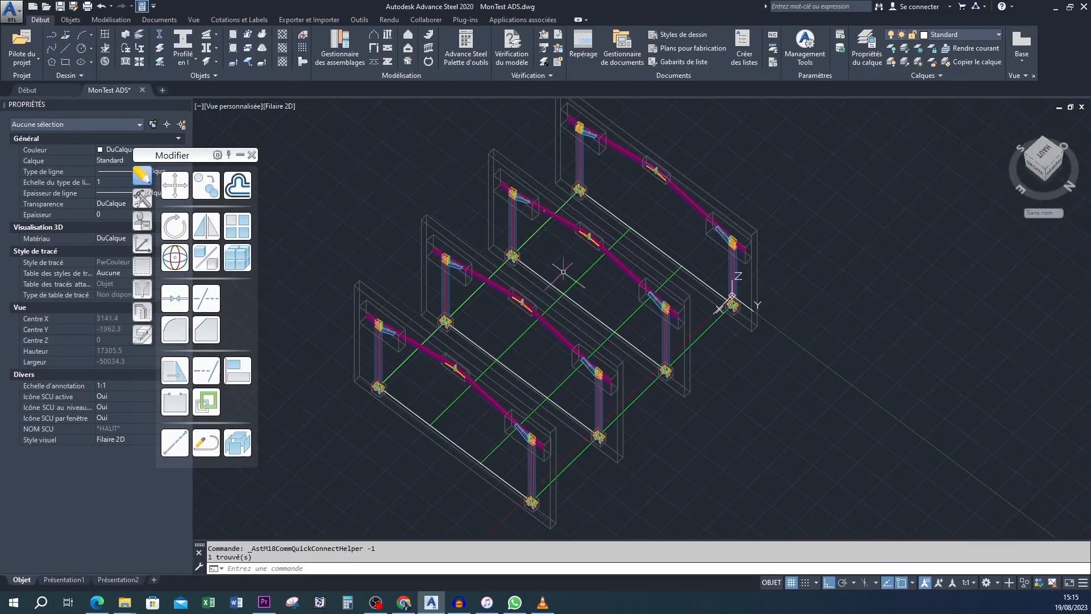
# - Inspect the frames from the opposite side, checking the column bases, eaves haunches and ridge connections
pyautogui.keyDown('shift'); pyautogui.moveTo(613, 287); pyautogui.dragTo(640, 420, button='middle'); pyautogui.keyUp('shift')
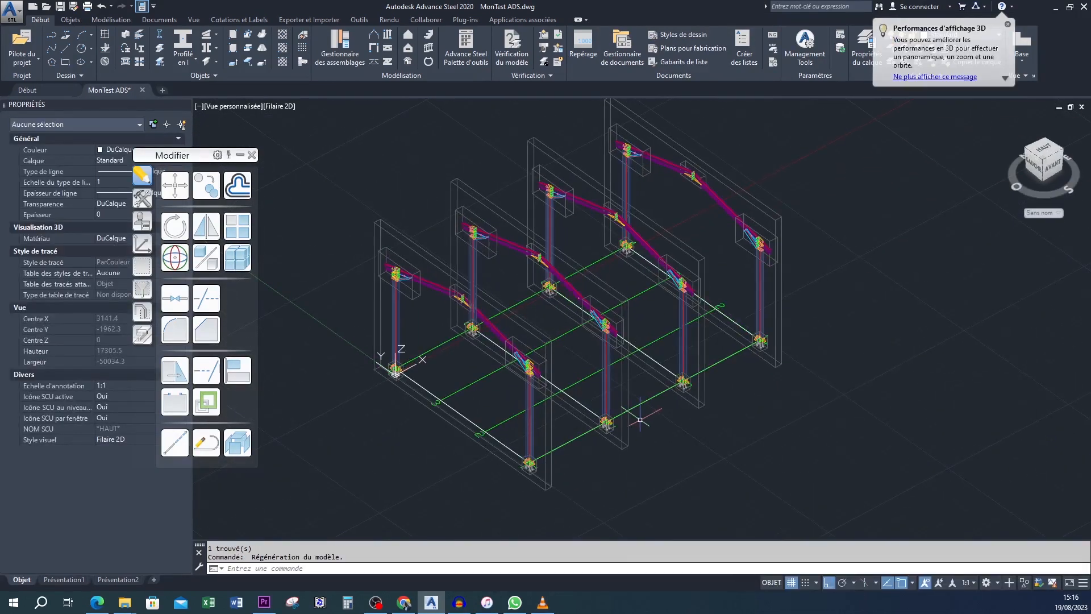
pyautogui.scroll(6, 586, 433)
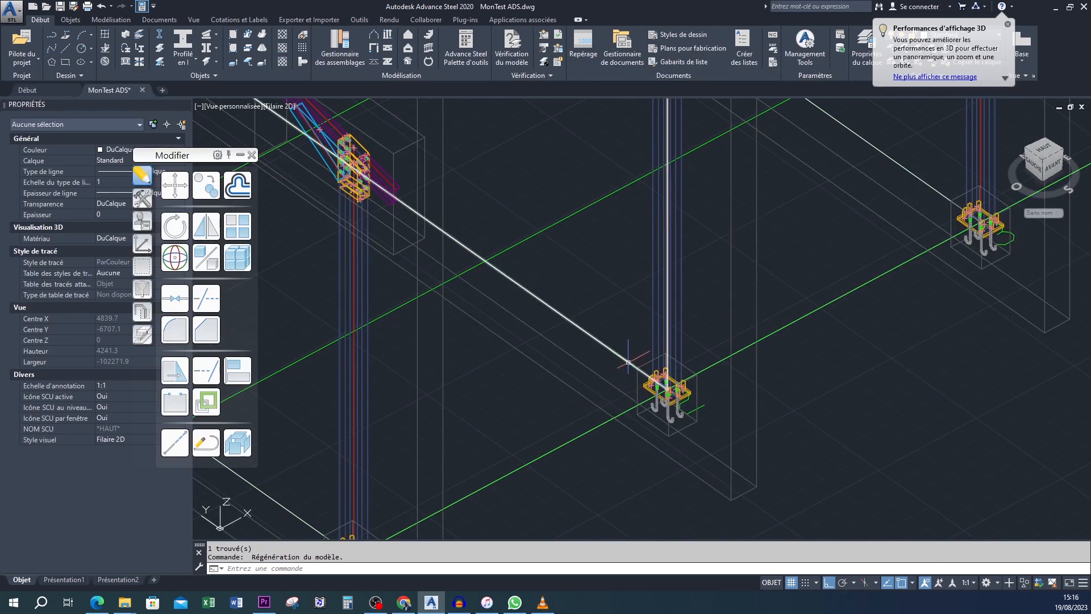
pyautogui.scroll(-6, 536, 308)
pyautogui.scroll(2, 653, 353)
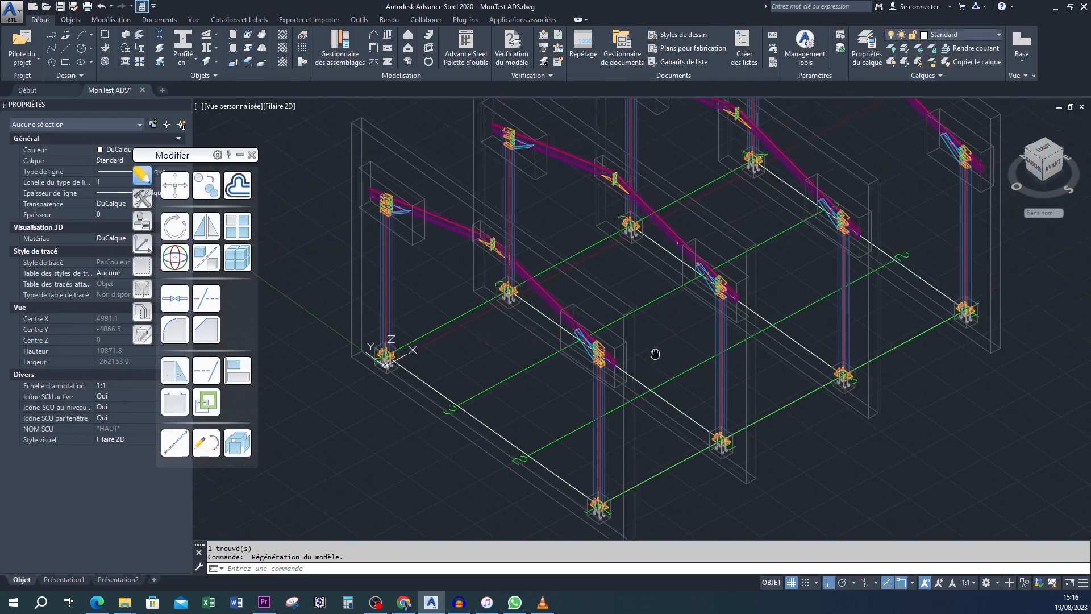
pyautogui.scroll(-2, 689, 377)
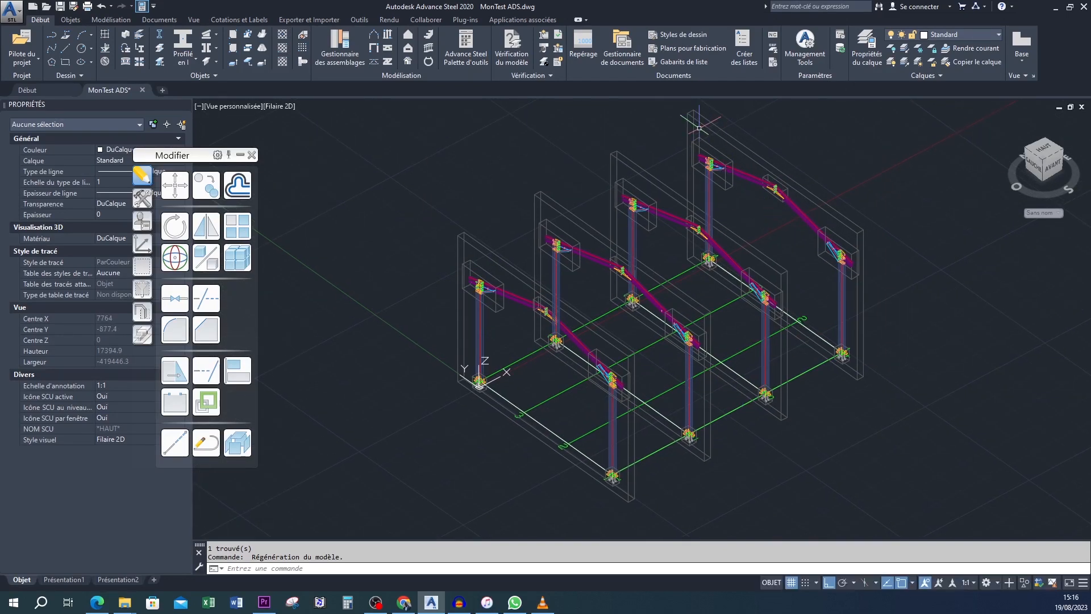
pyautogui.scroll(4, 756, 222)
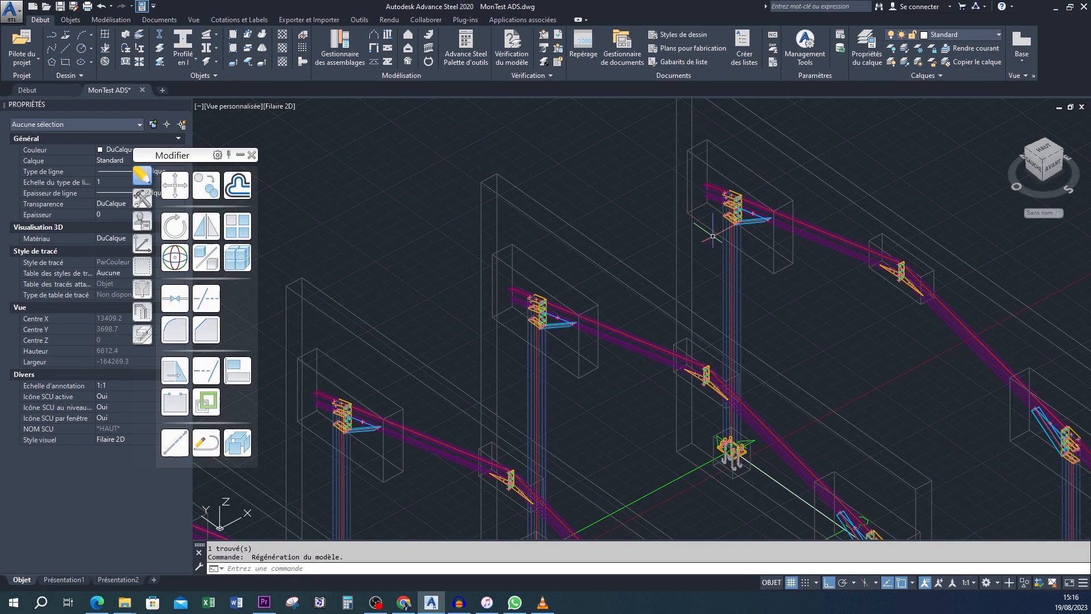
pyautogui.scroll(-4, 750, 212)
pyautogui.scroll(6, 1011, 384)
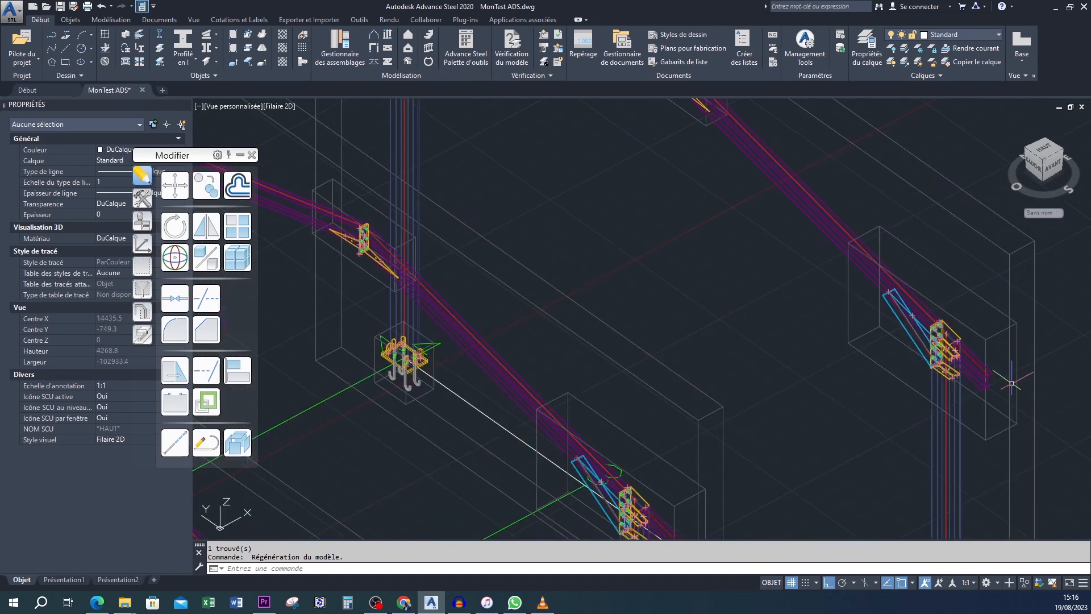
pyautogui.scroll(-2, 972, 337)
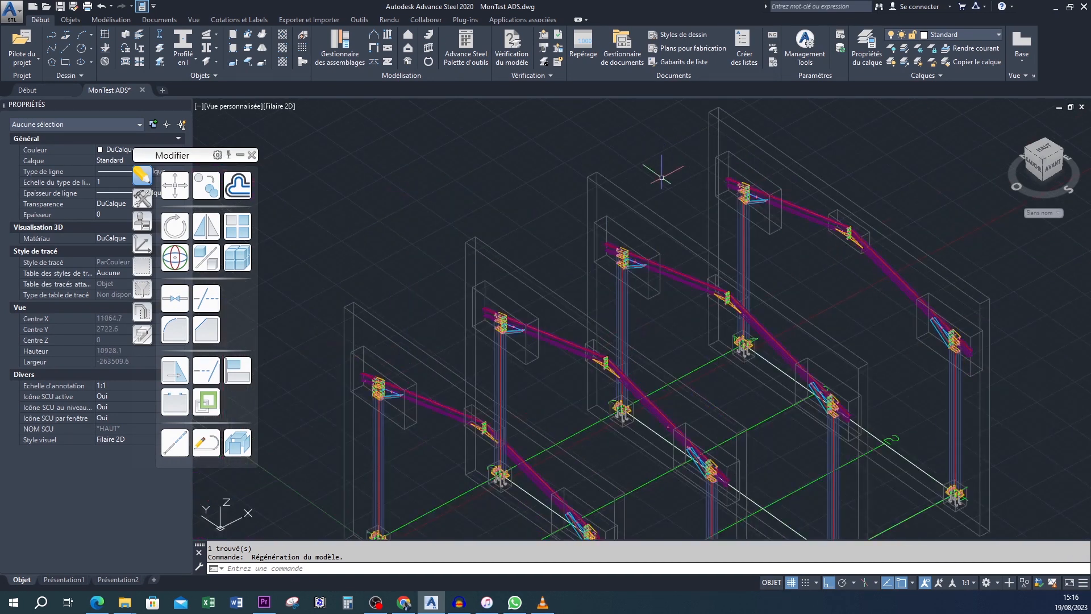
pyautogui.moveTo(663, 173); pyautogui.dragTo(643, 105, button='middle')
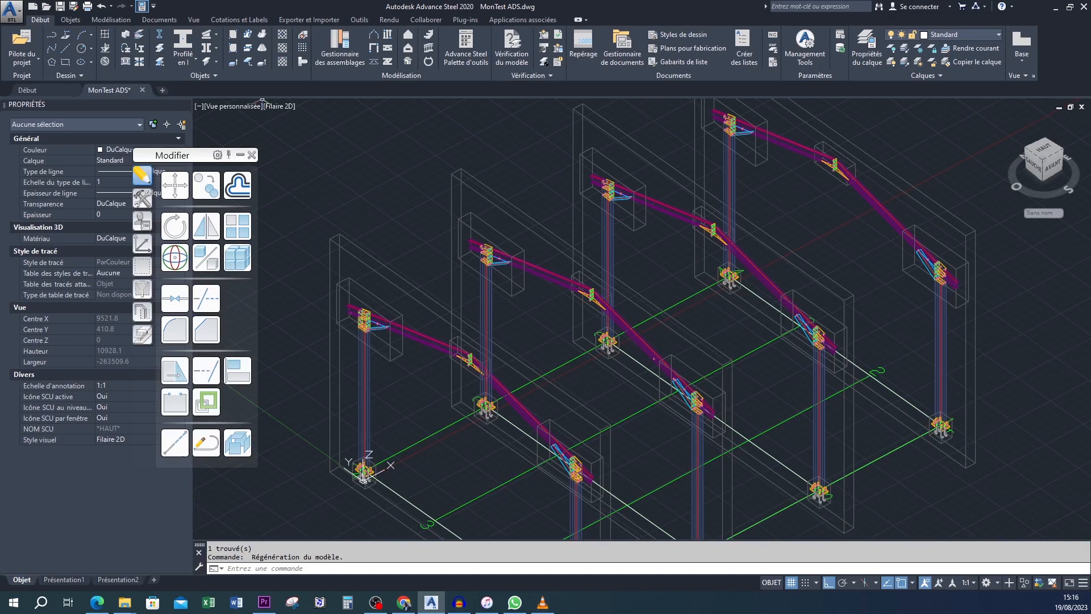